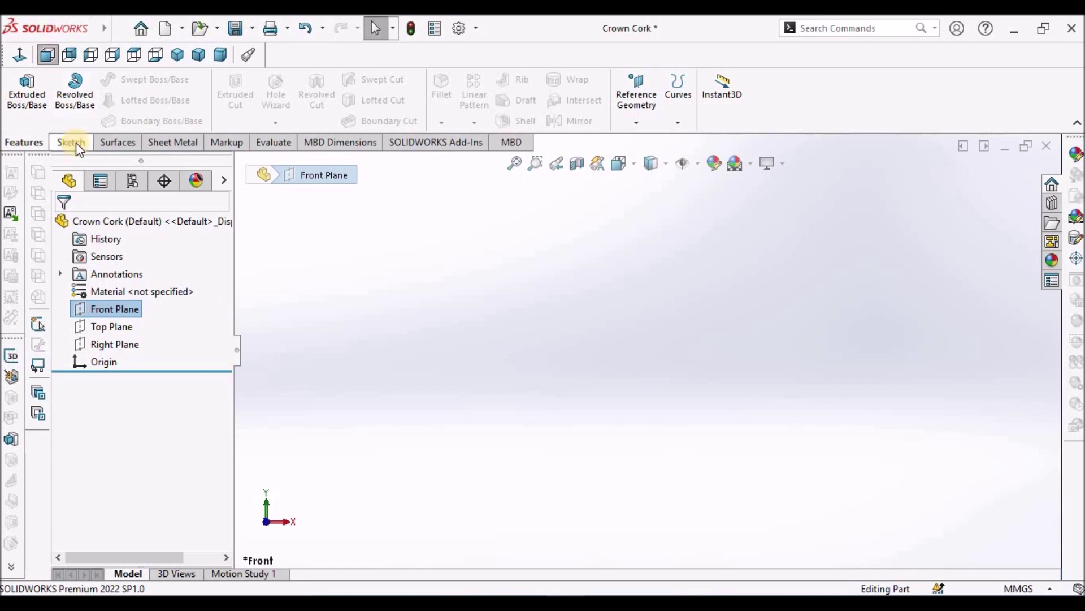
Start a sketch on the Front Plane and draw a vertical centerline about 14 mm long downward from the origin.
left_click(20, 91)
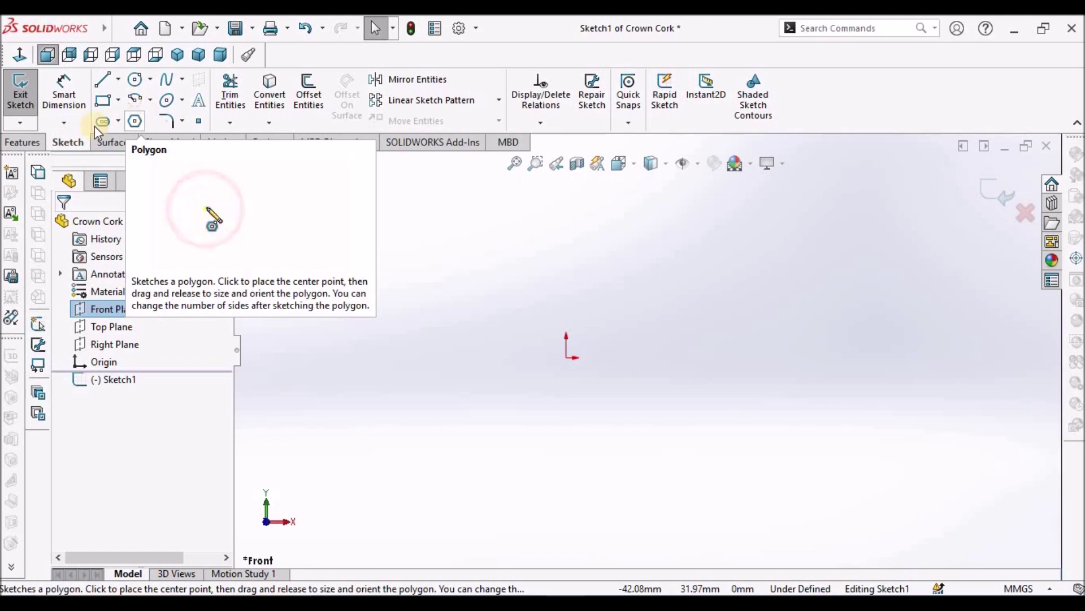
left_click(117, 79)
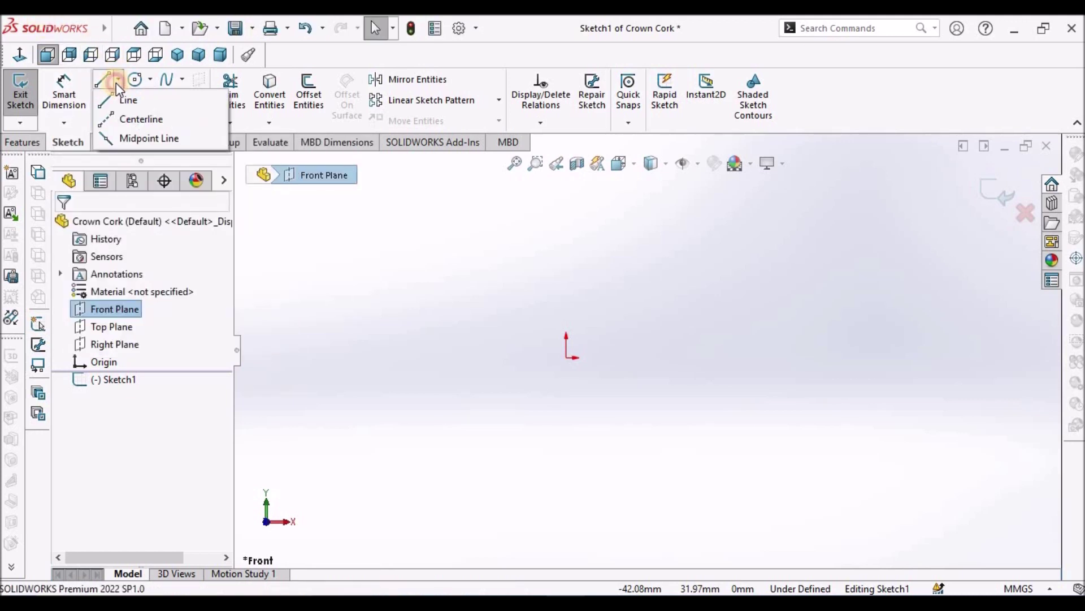
left_click(141, 119)
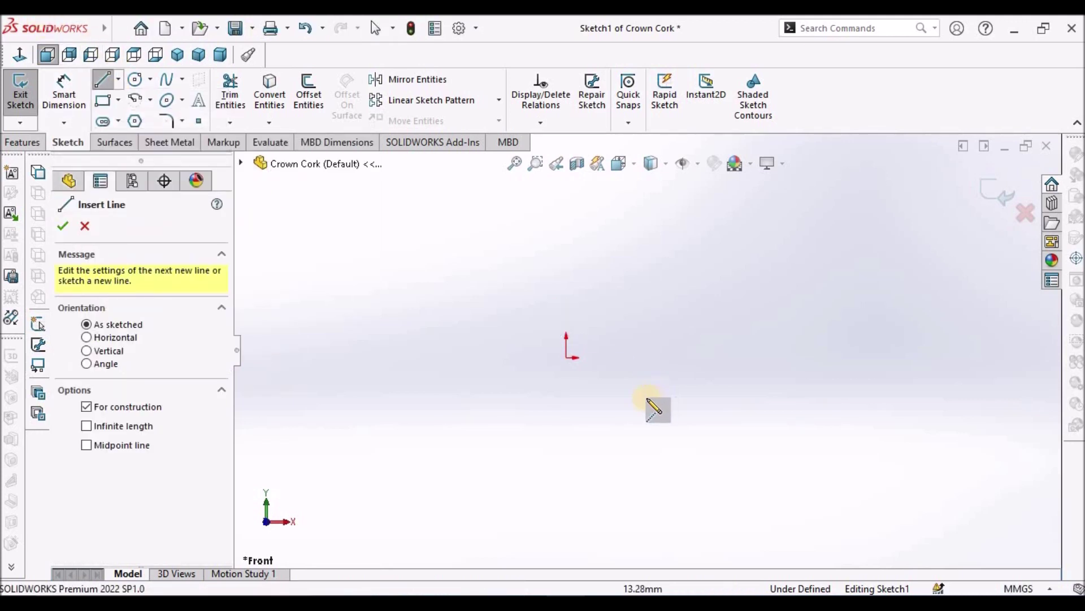
left_click(567, 357)
left_click(568, 451)
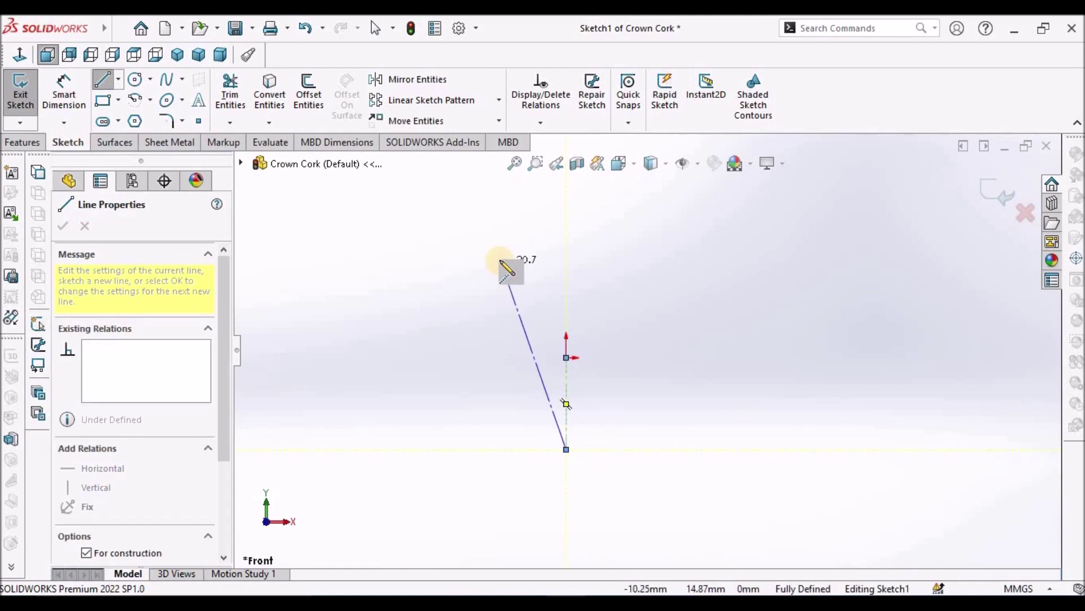
right_click(502, 262)
left_click(541, 292)
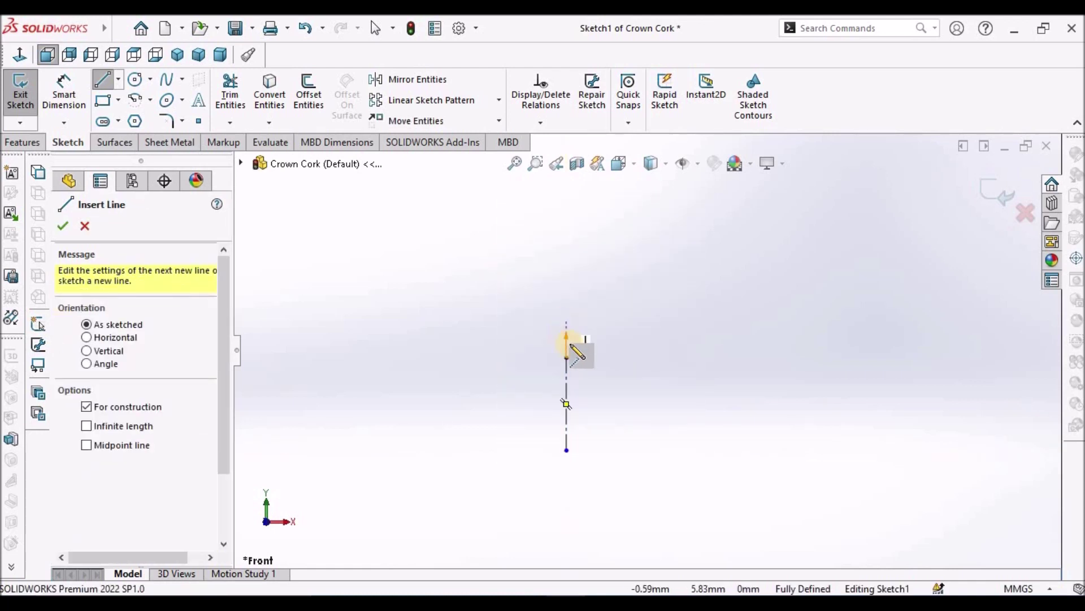
Draw a vertical line about 12.4 mm long upward from the origin and make it solid rather than construction geometry.
left_click(567, 358)
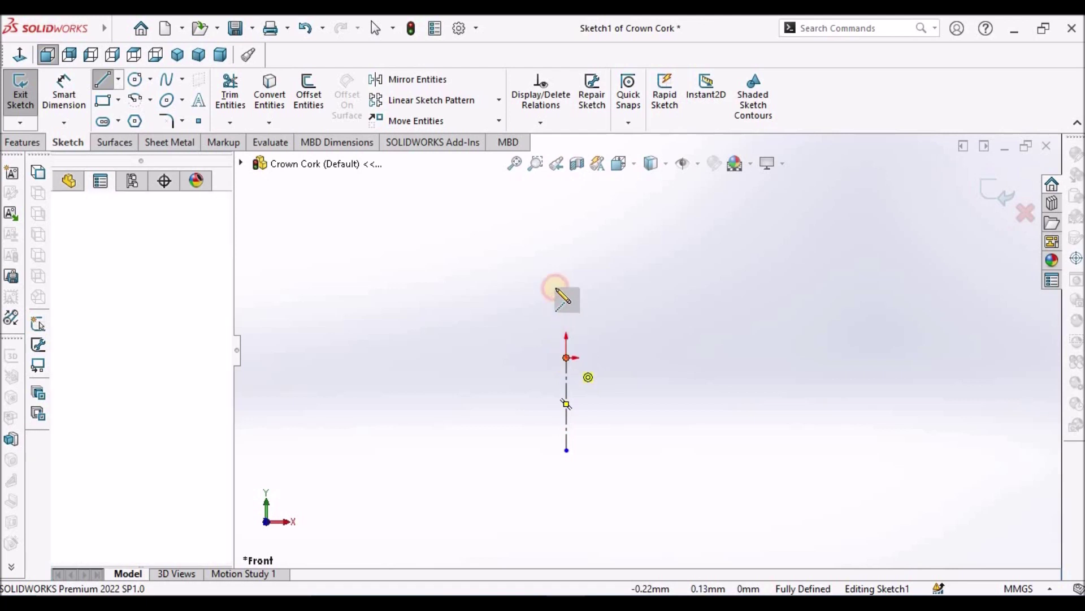
left_click(567, 278)
right_click(461, 267)
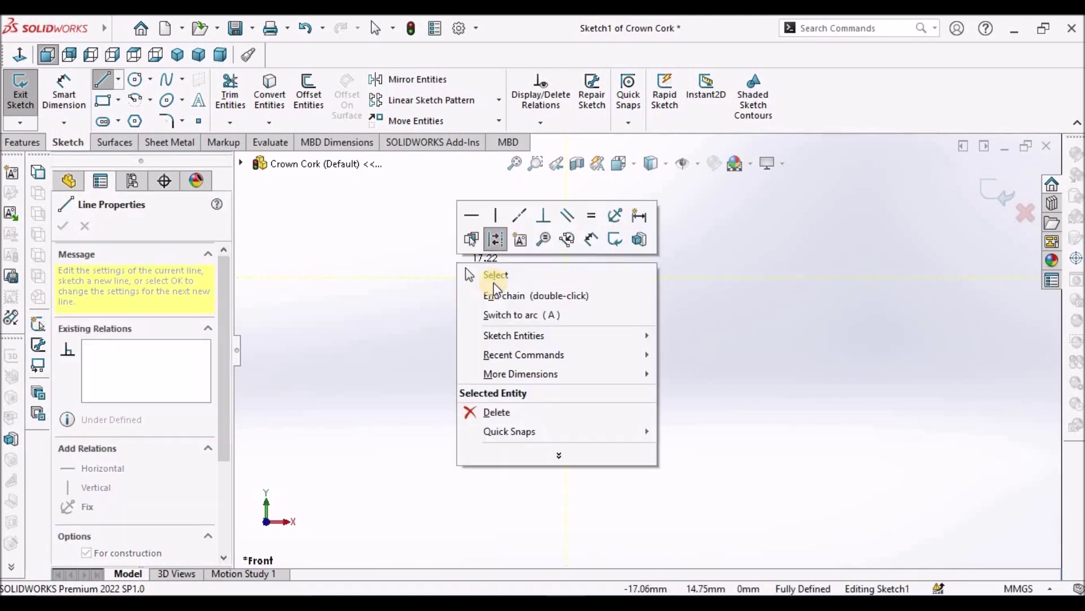
left_click(496, 273)
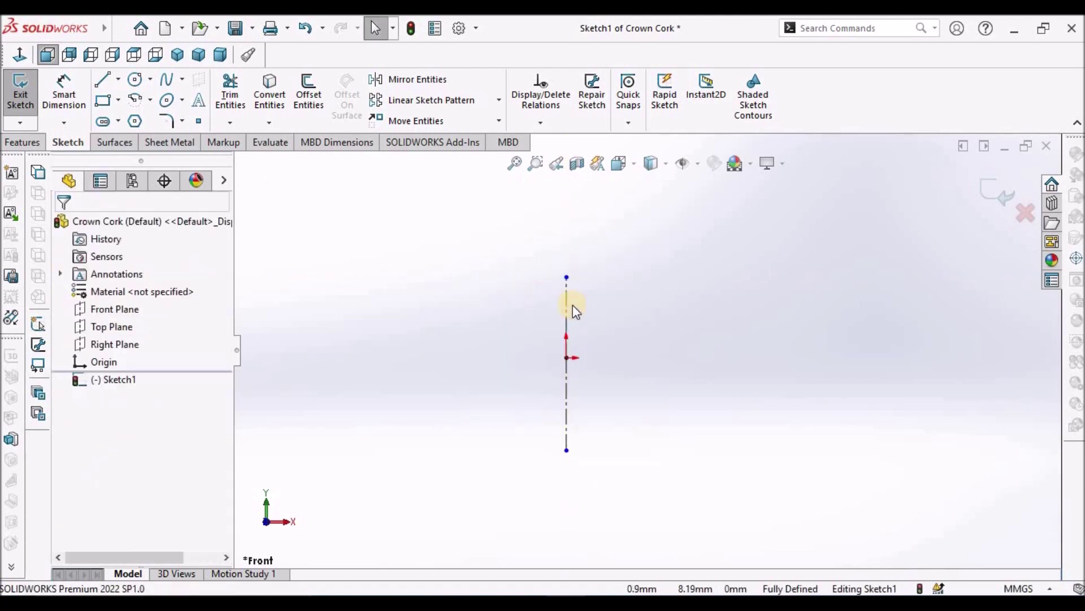
left_click(567, 306)
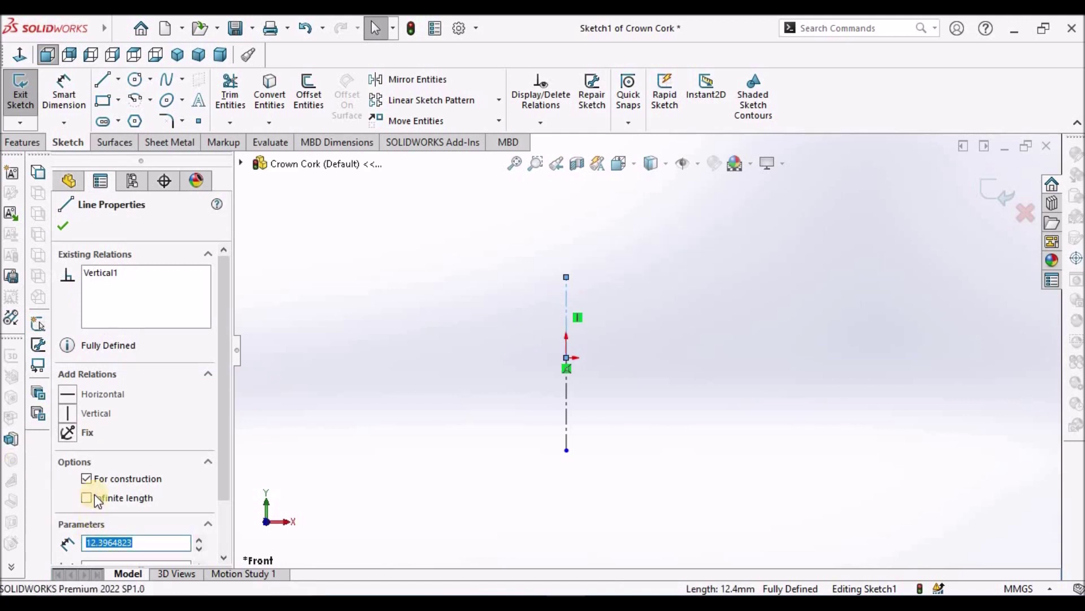
left_click(86, 479)
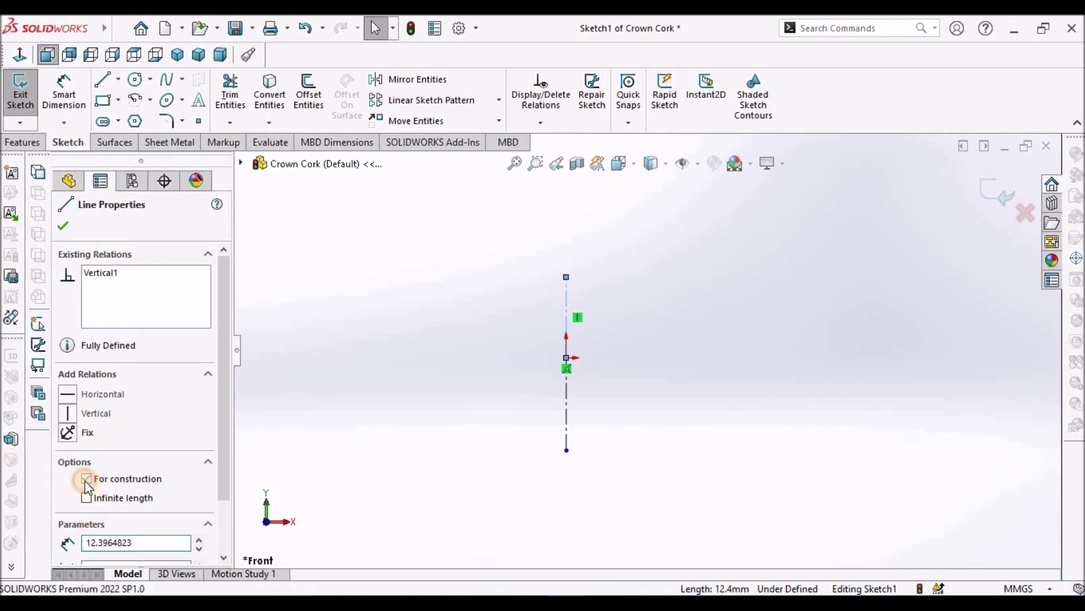
left_click(65, 228)
Draw a horizontal line about 35 mm long from the vertical line's upper end, followed by a short line slanting down and inward.
scroll(688, 354, "up", 1)
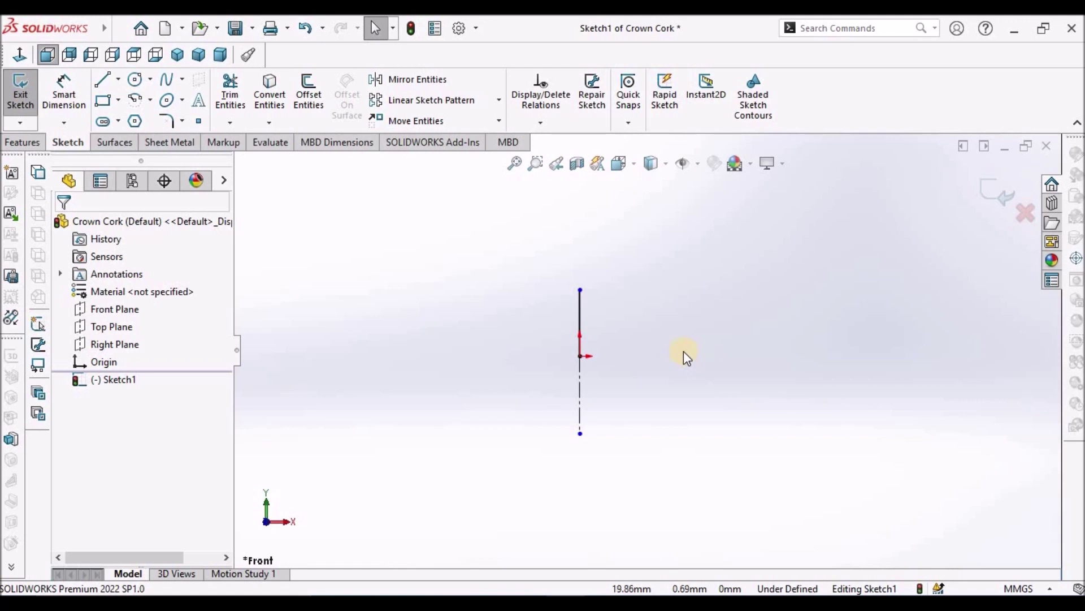
left_click(120, 80)
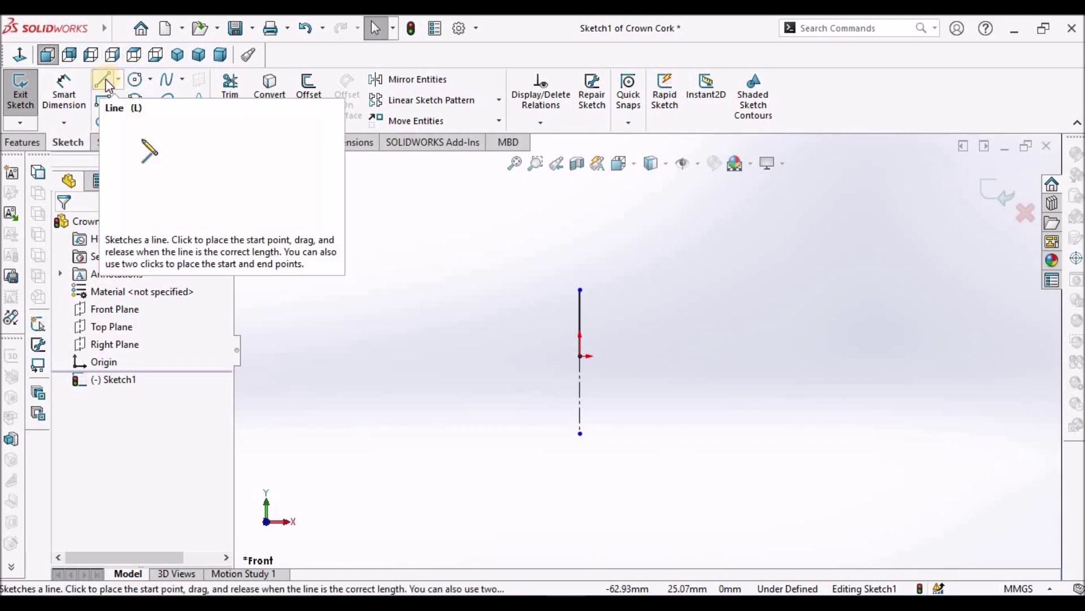
left_click(580, 289)
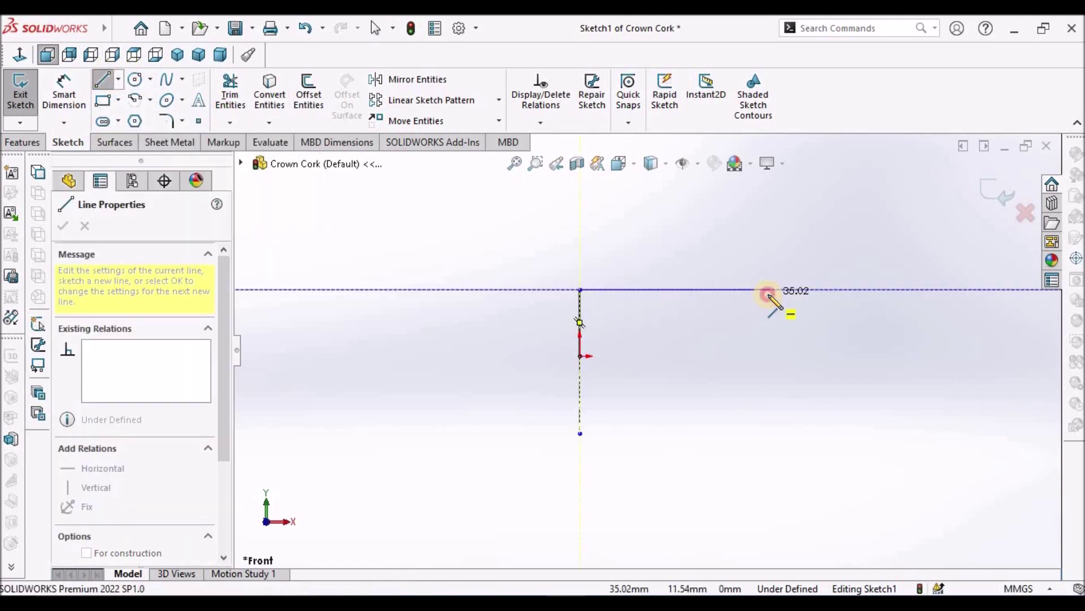
left_click(768, 291)
left_click(752, 322)
right_click(692, 237)
left_click(701, 244)
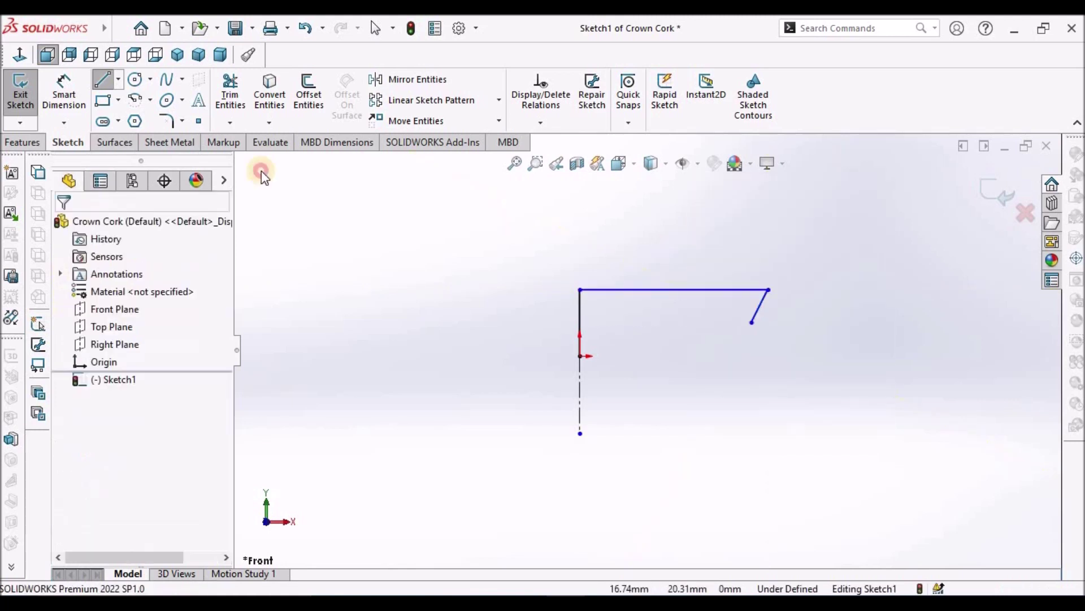
Draw a horizontal centerline from the solid vertical line to directly above the slanted line's lower end.
left_click(118, 79)
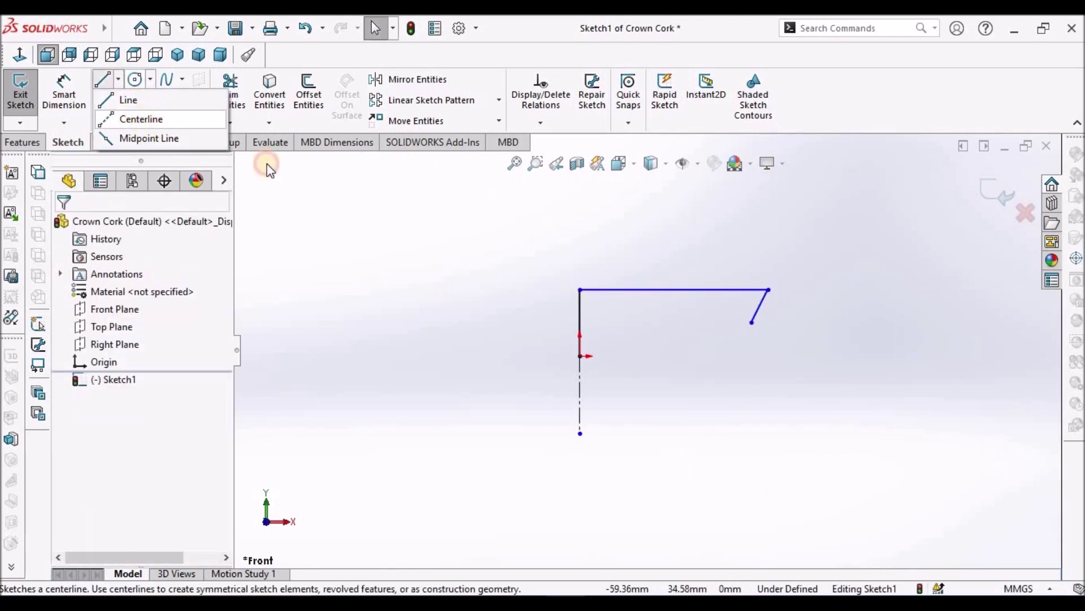
left_click(160, 127)
scroll(602, 314, "down", 2)
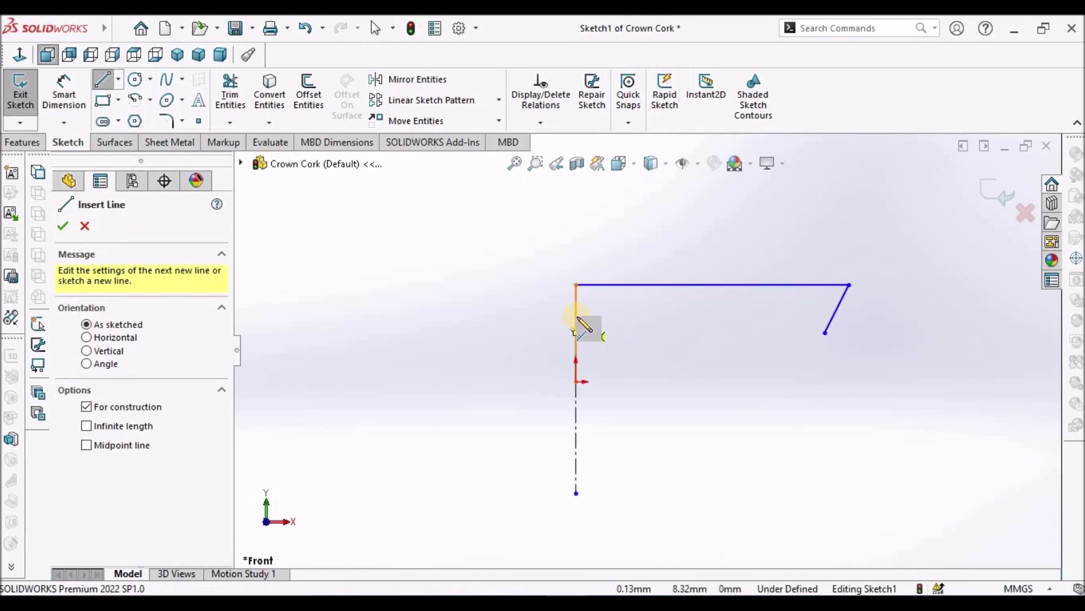
scroll(576, 333, "down", 2)
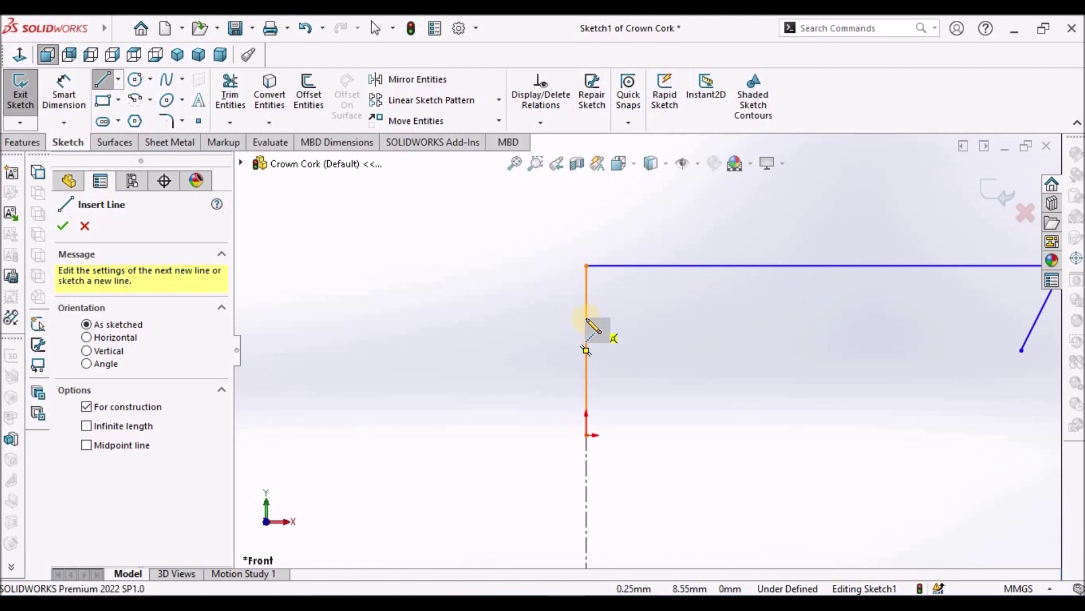
left_click(586, 319)
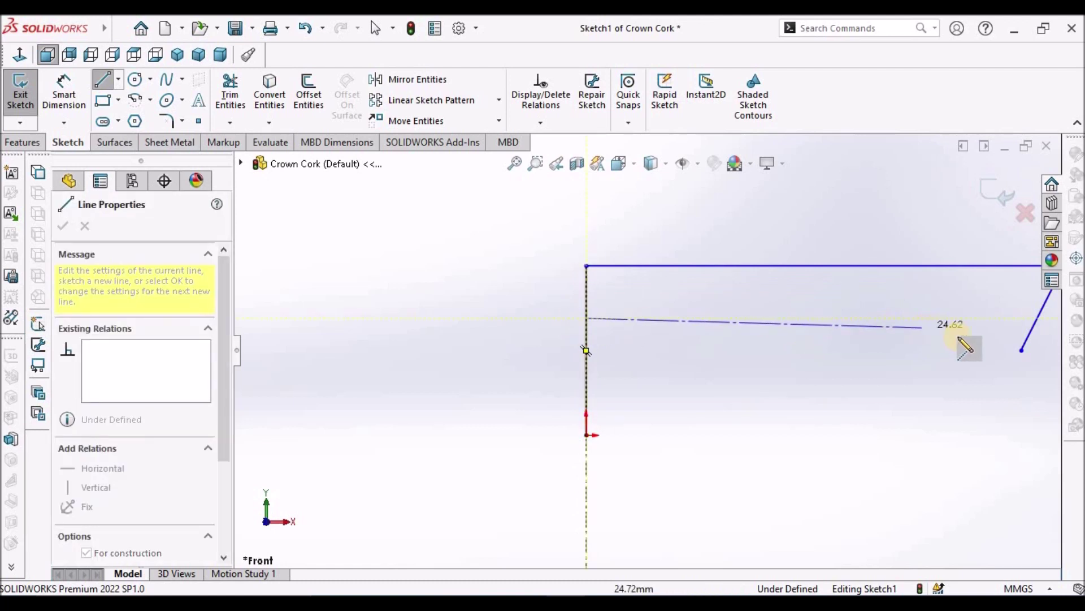
left_click(1022, 318)
right_click(841, 225)
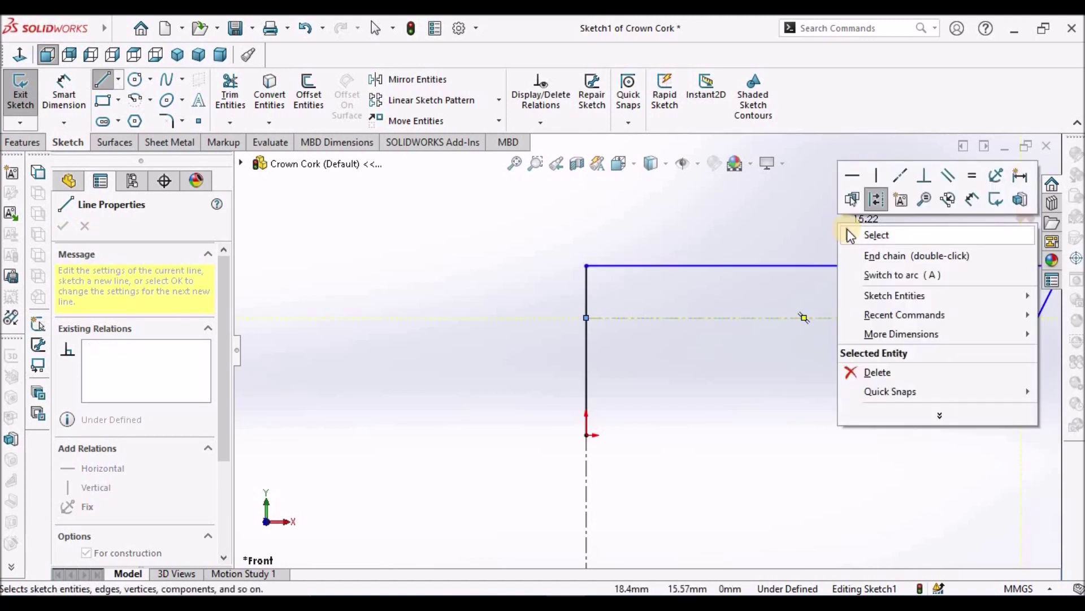
left_click(882, 257)
key("Escape")
Make the horizontal centerline's free end coincident with the slanted line's lower end.
scroll(656, 356, "down", 2)
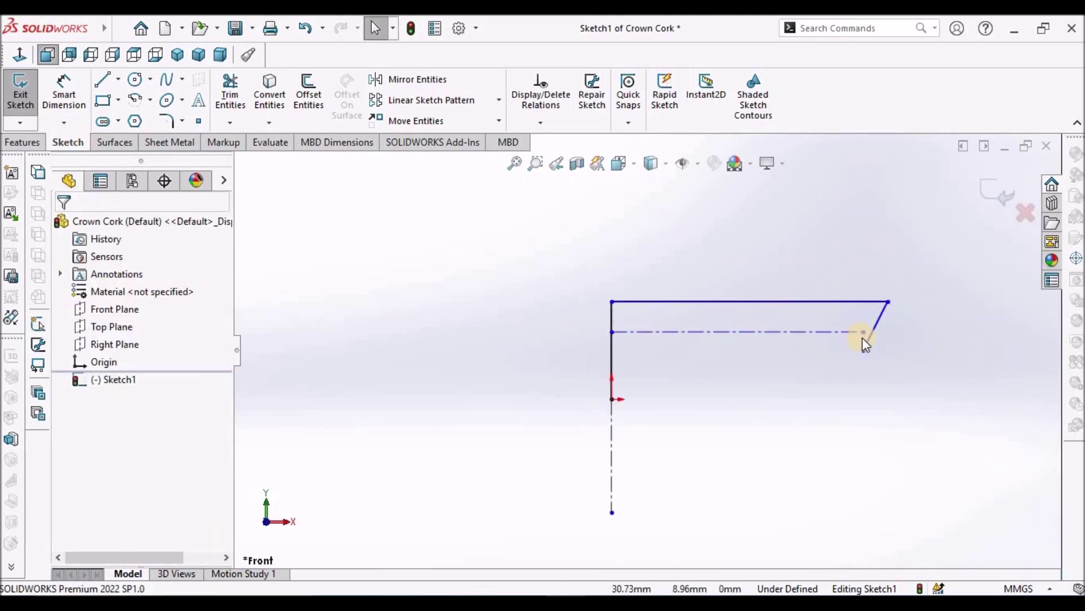
left_click(862, 332)
left_click(863, 349, "ctrl")
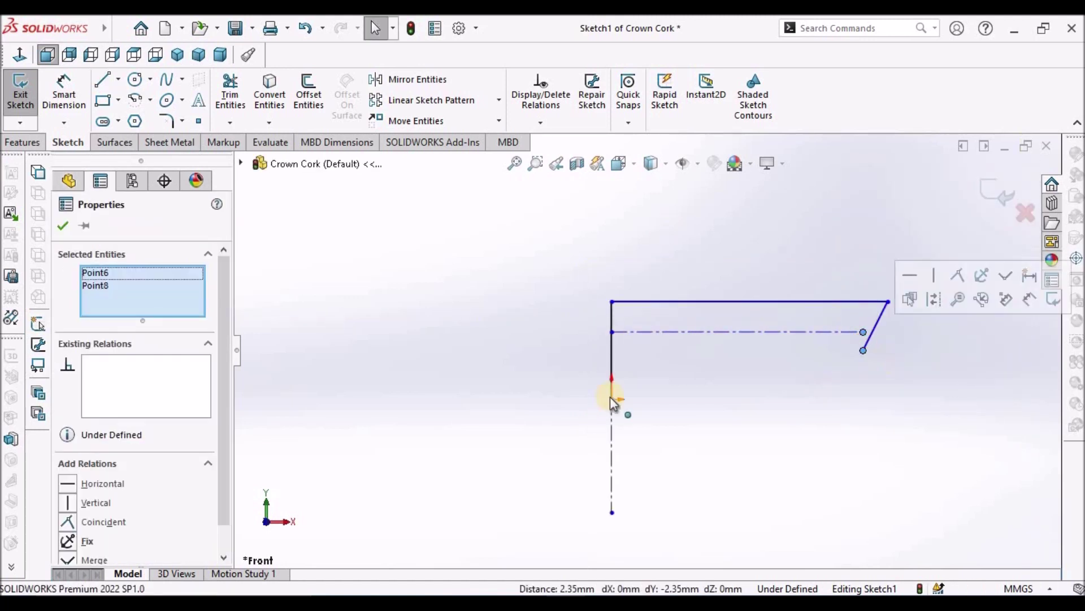
left_click(77, 520)
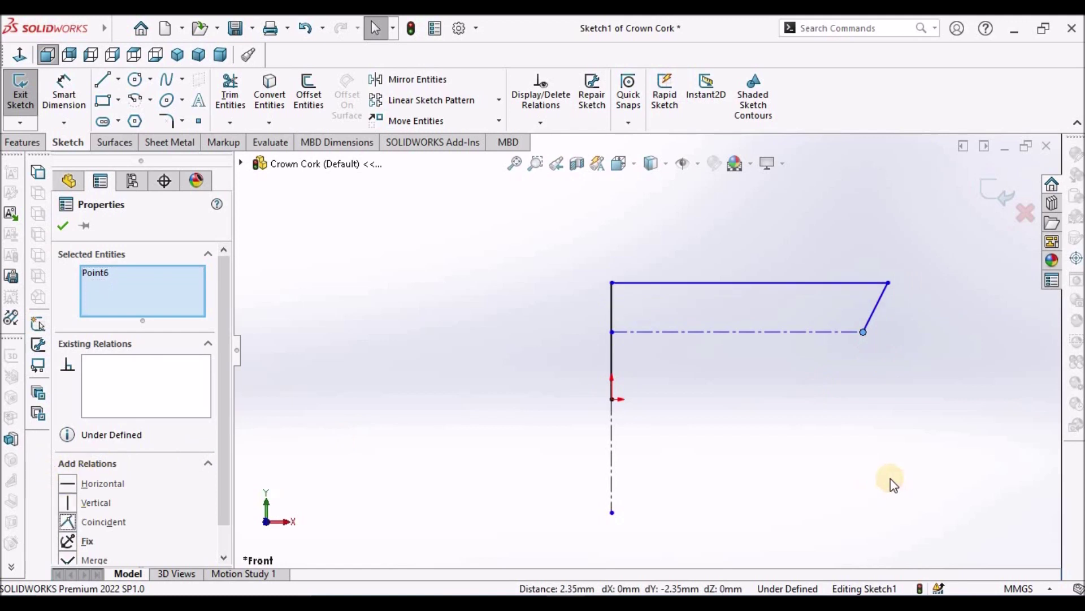
left_click(416, 219)
Dimension the upper horizontal line's outer end about the vertical centerline as a 31 mm diameter.
left_click(64, 90)
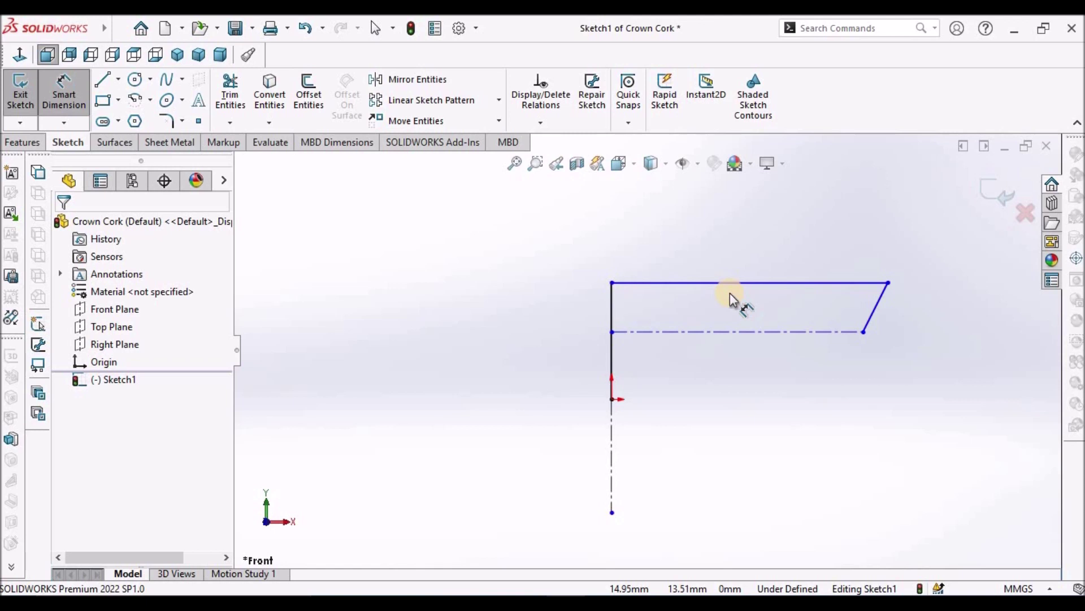
left_click(611, 447)
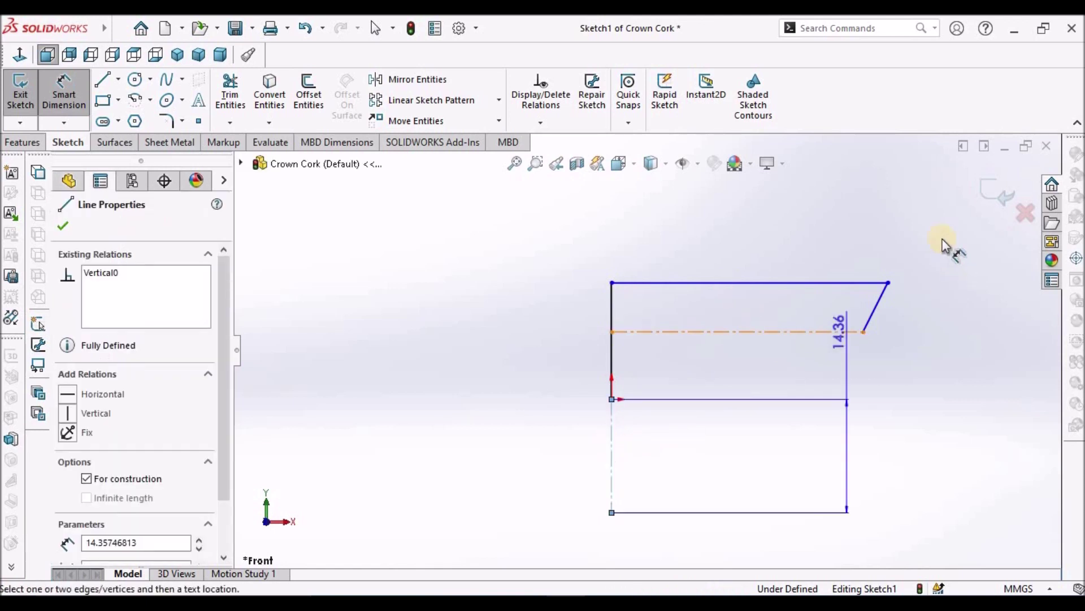
left_click(890, 282)
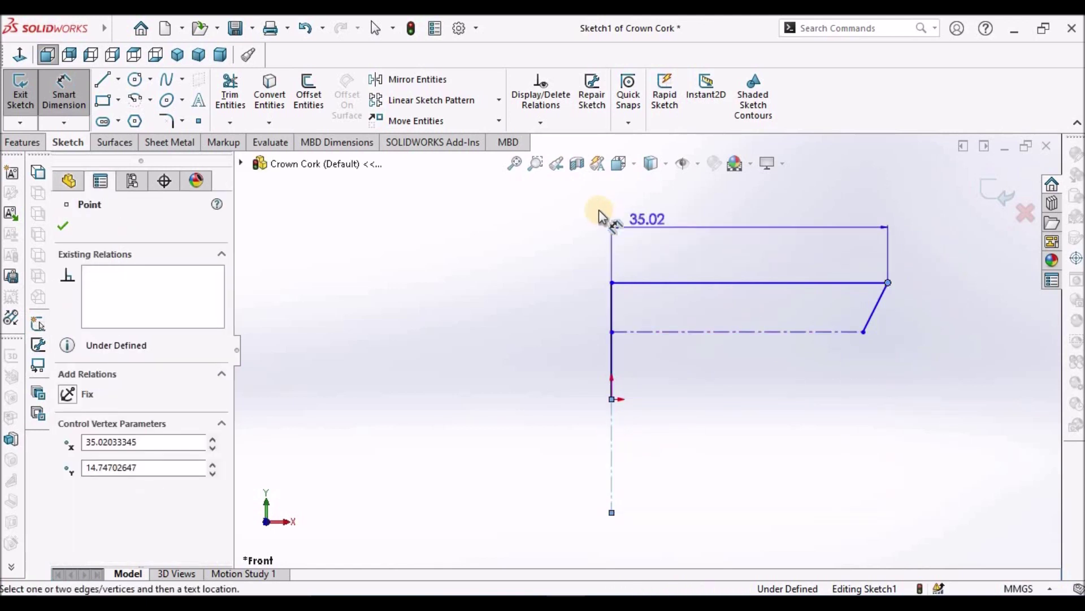
left_click(563, 209)
type("31")
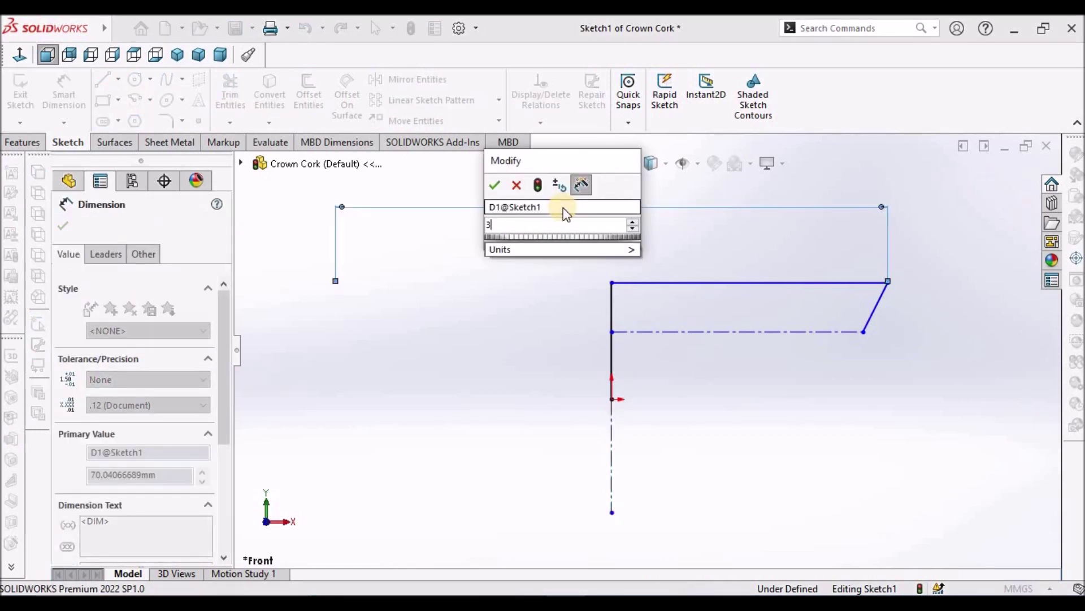
key("Return")
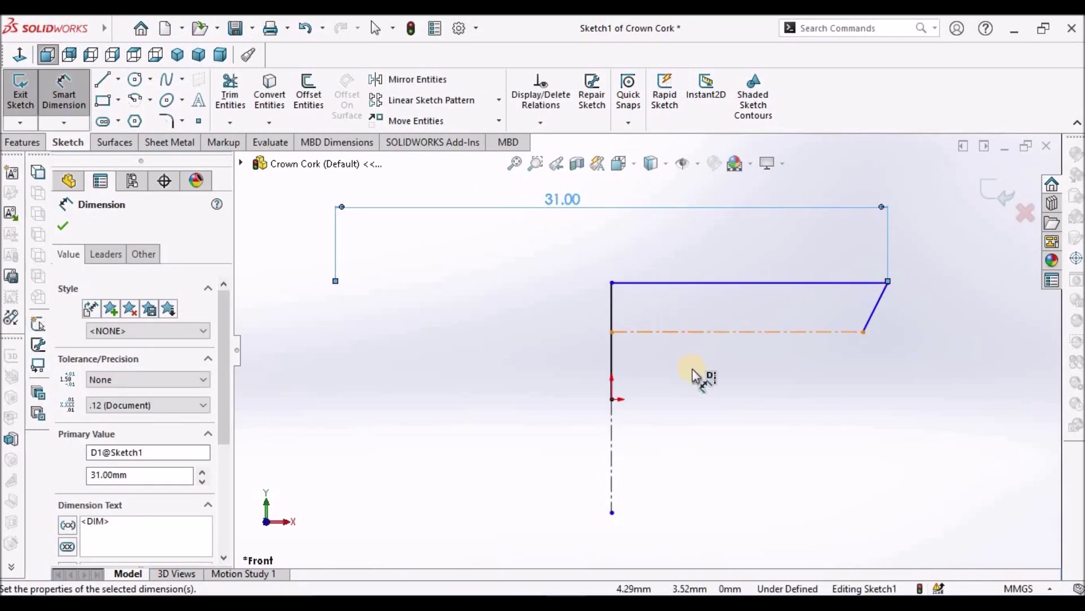
left_click(695, 376)
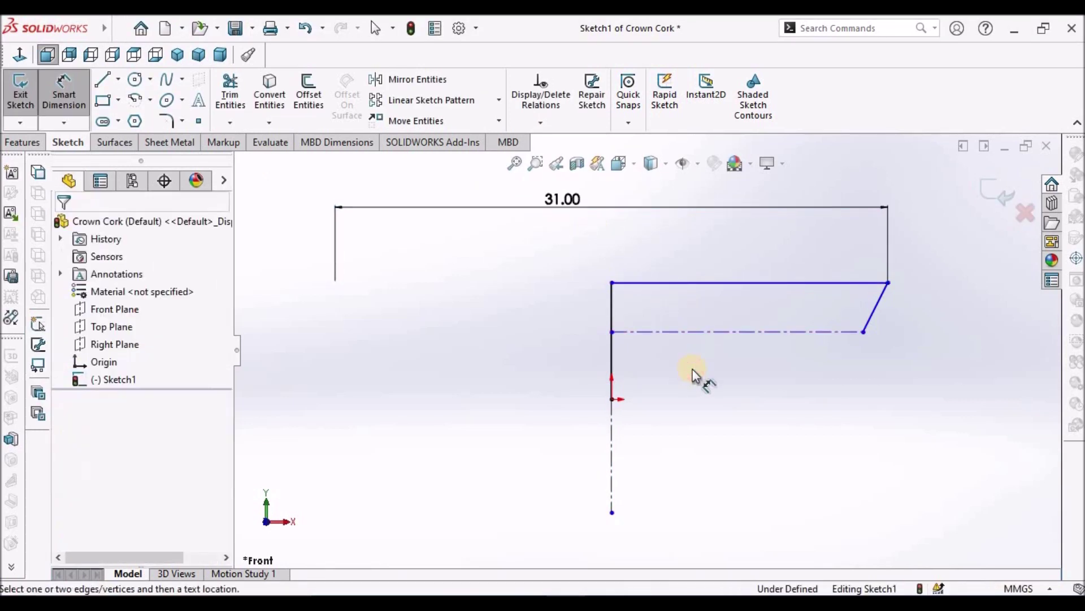
Dimension the slanted line's lower end about the vertical centerline as a 30 mm diameter.
left_click(863, 332)
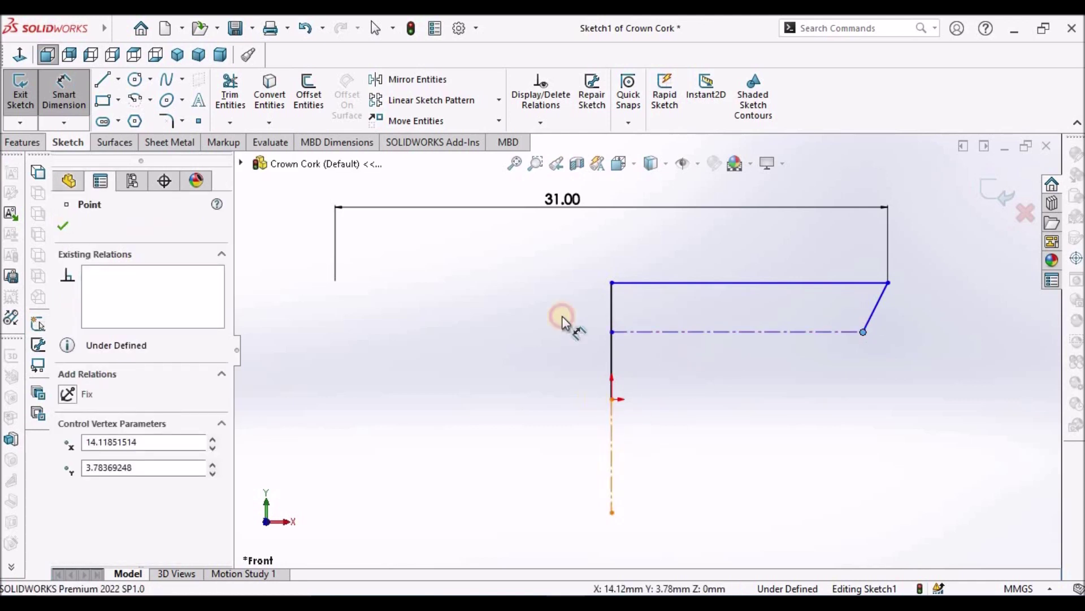
left_click(609, 405)
left_click(565, 248)
type("30")
key("Return")
left_click(819, 373)
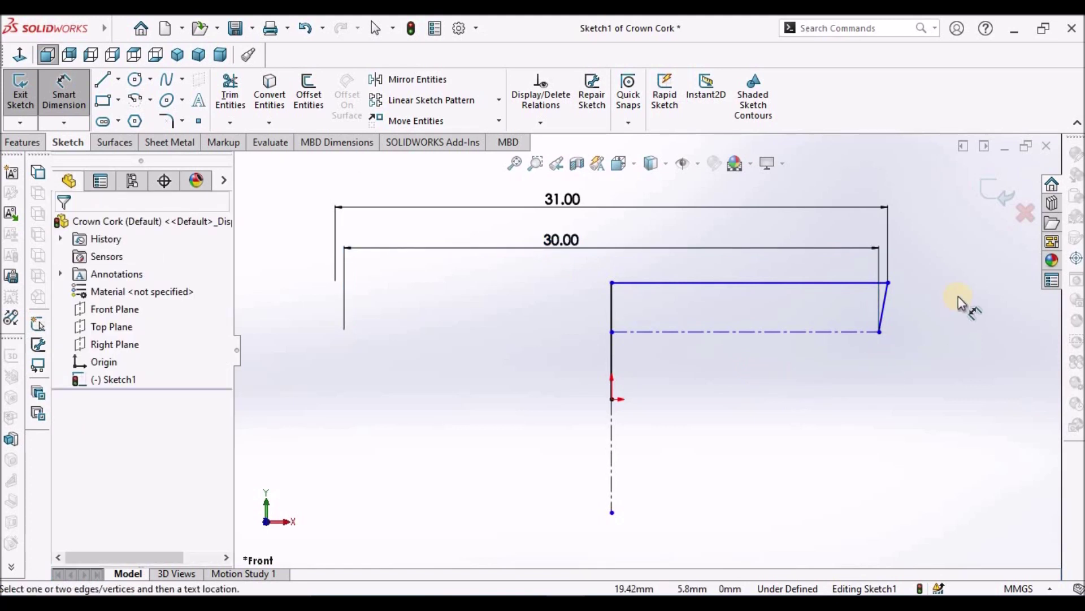
Set the vertical distance between the upper horizontal line and the horizontal centerline to 1.5 mm.
left_click(818, 290)
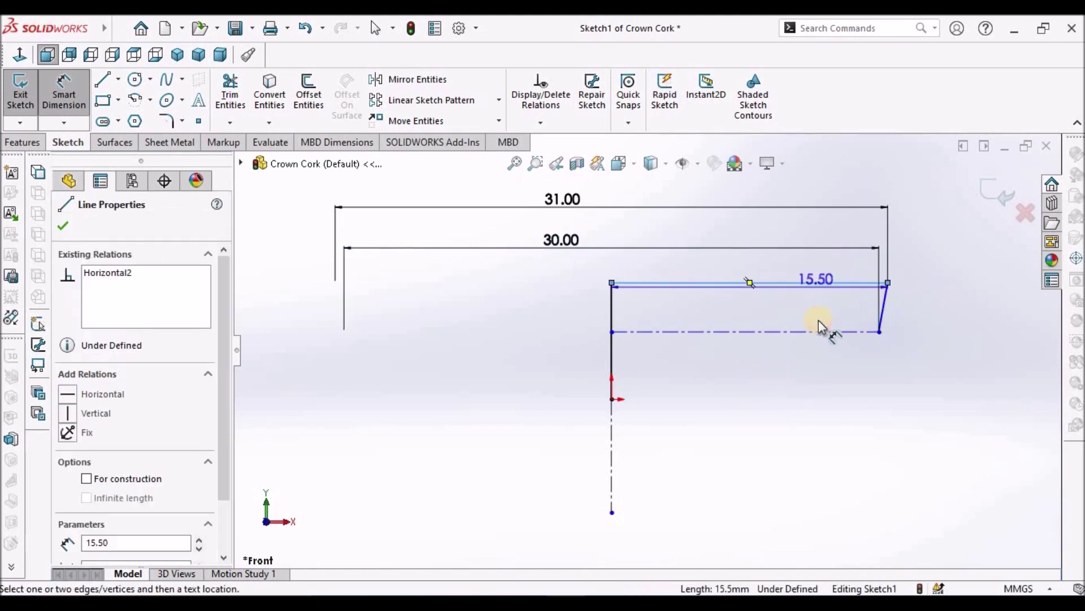
left_click(849, 334)
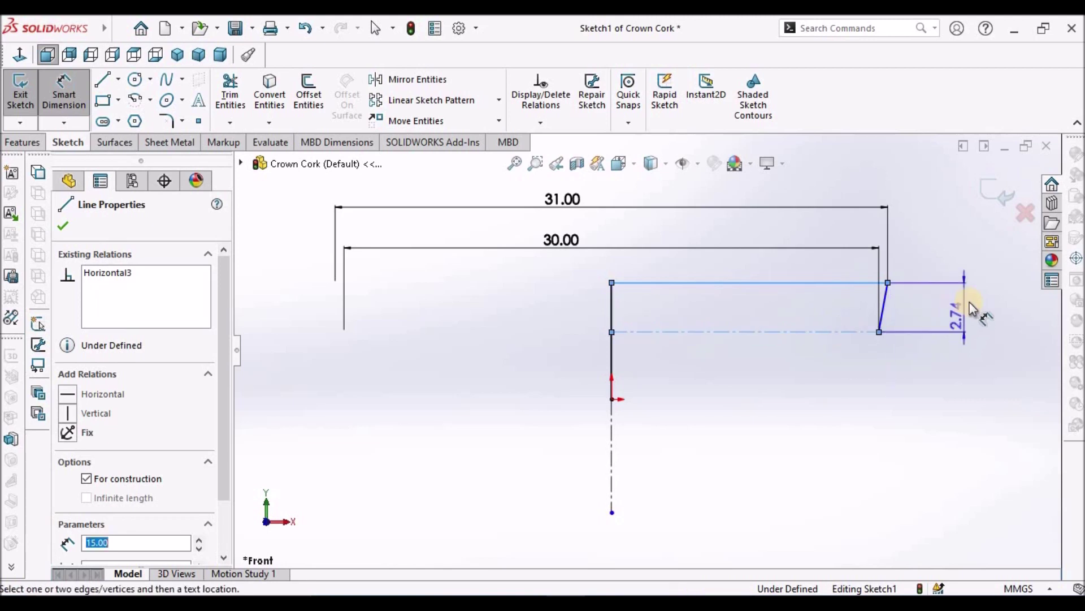
left_click(970, 305)
type("1.5")
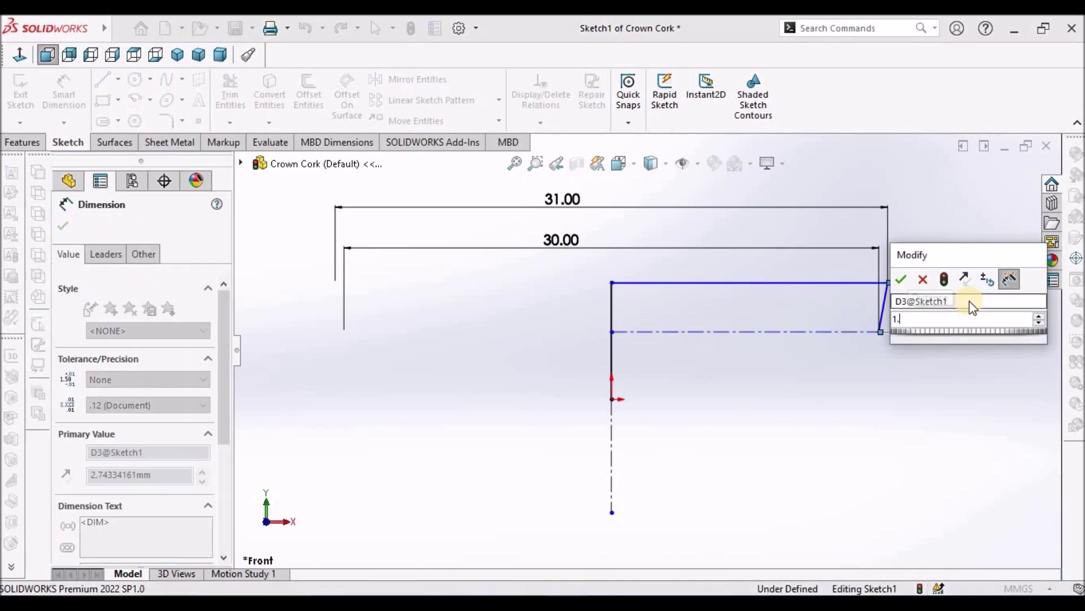
key("Return")
left_click(818, 421)
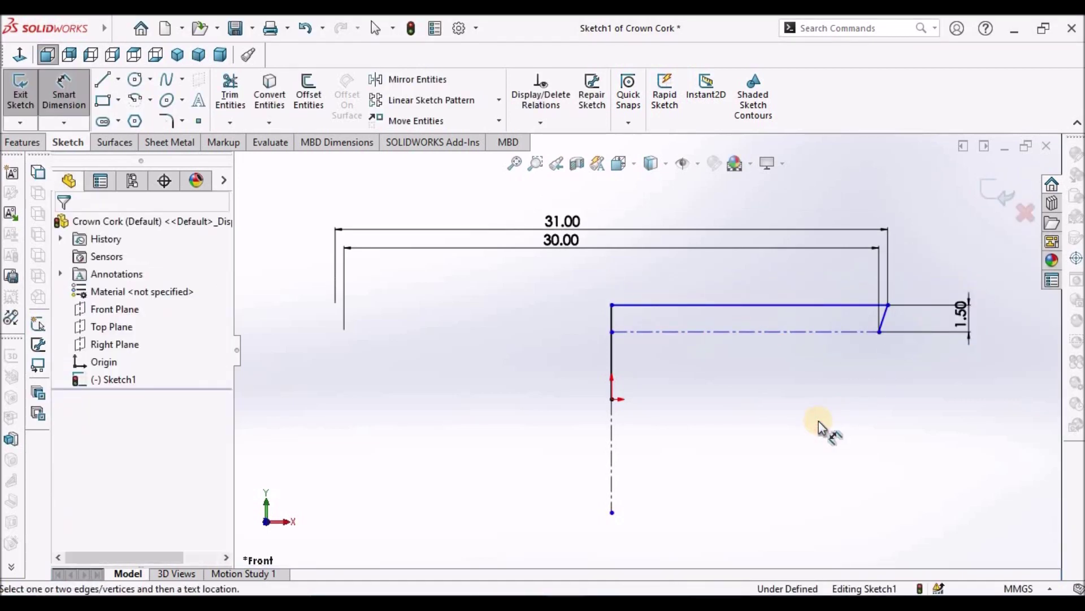
key("z")
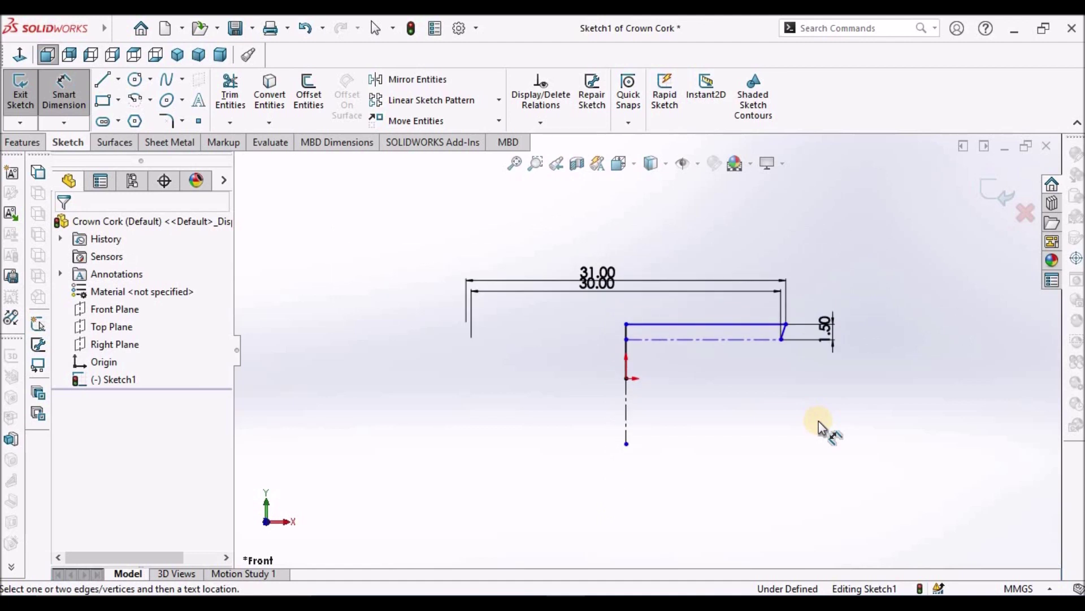
Sketch a horizontal line about 13 mm long from the origin, below the horizontal centerline.
right_click(430, 341)
left_click(461, 390)
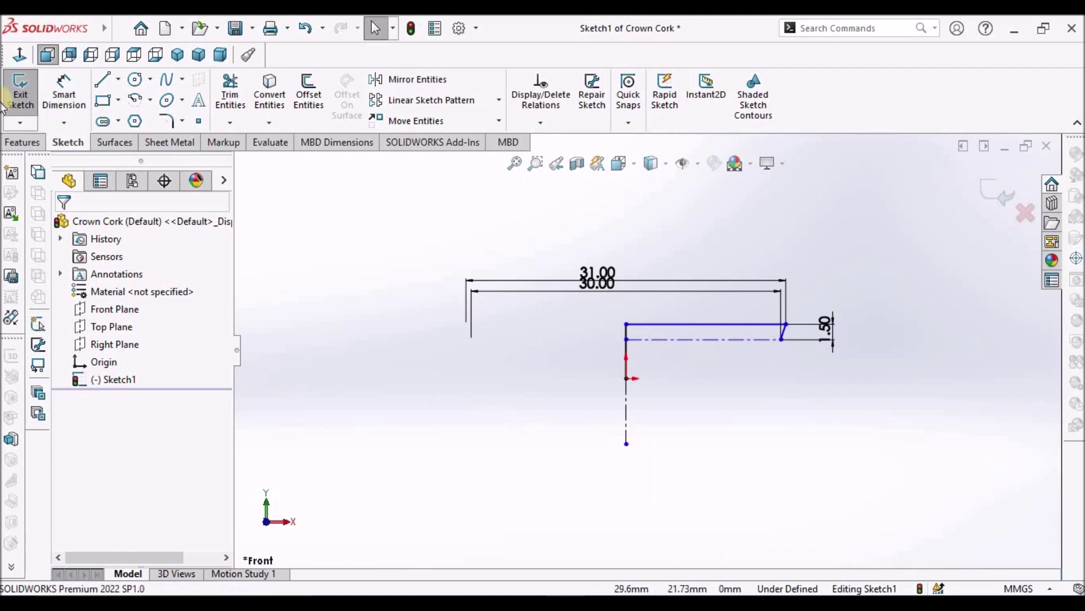
left_click(104, 83)
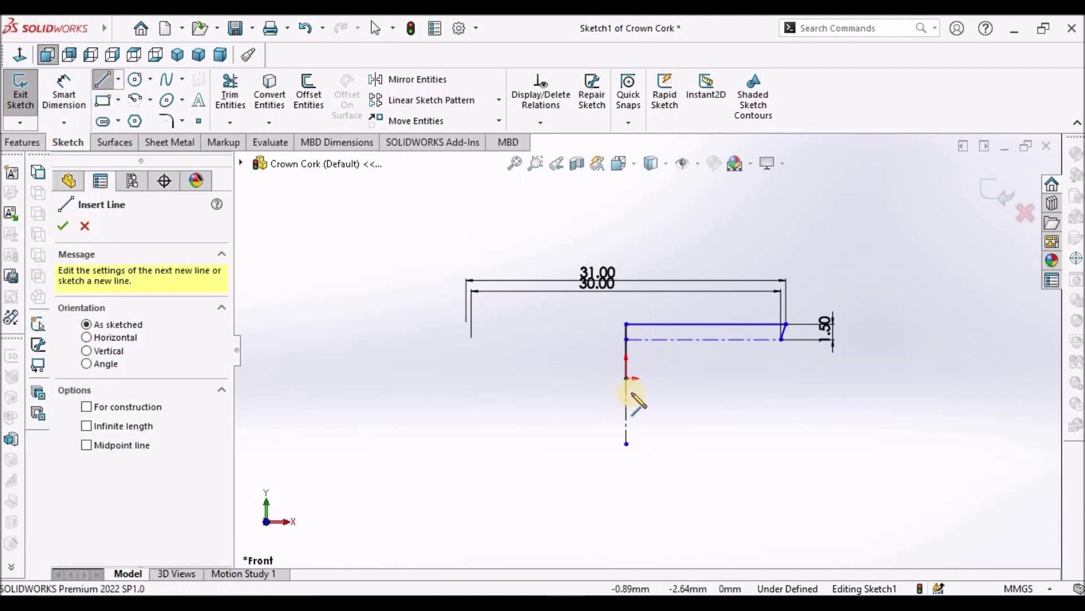
left_click(626, 378)
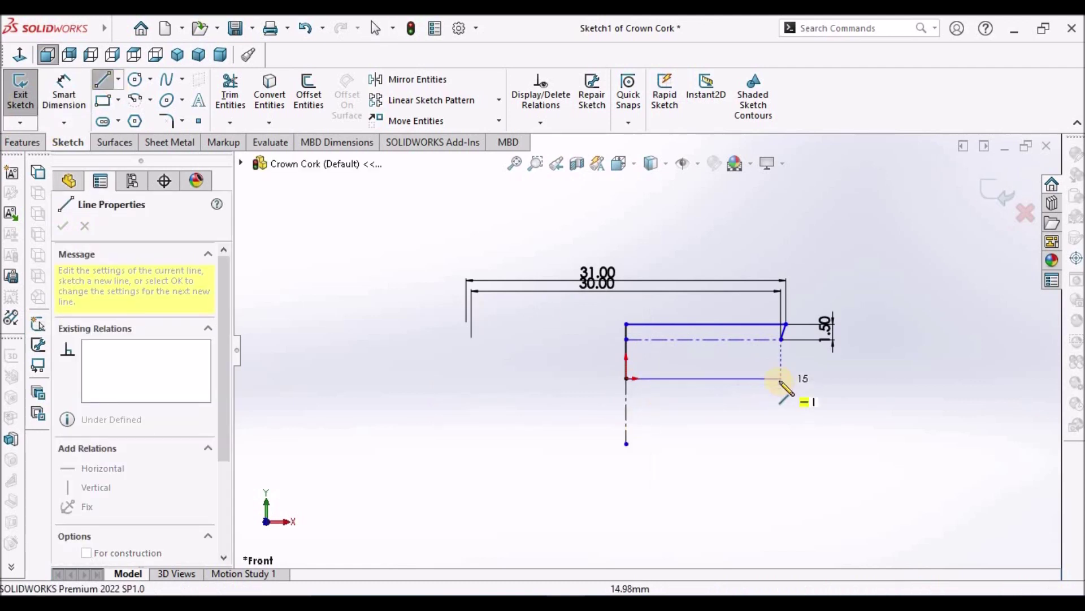
left_click(760, 378)
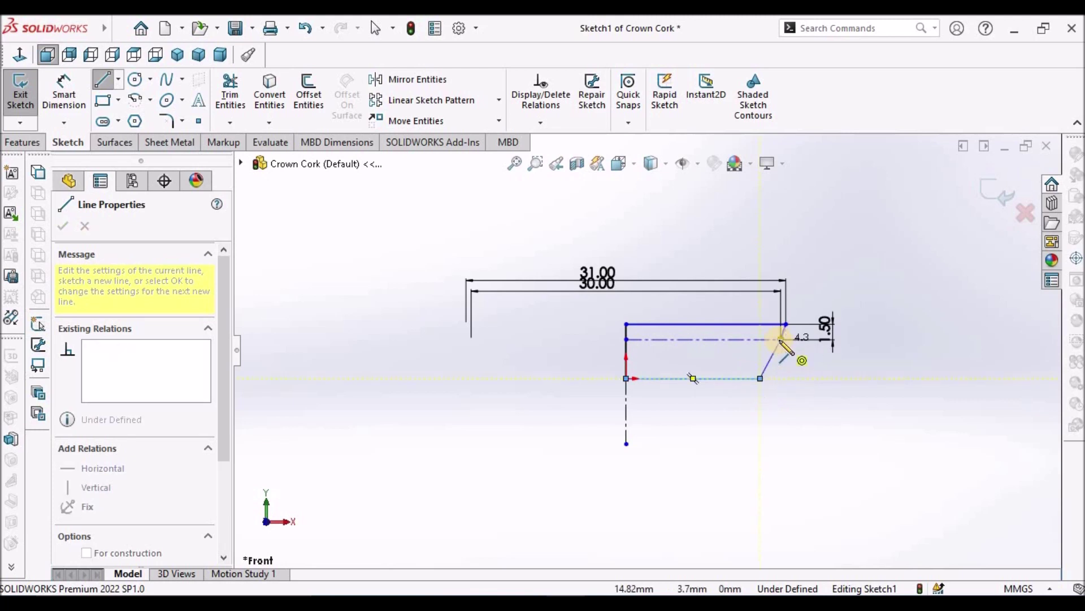
Close the profile with a tangent arc from the bottom line's outer end to the slanted line's lower end.
double_click(760, 379)
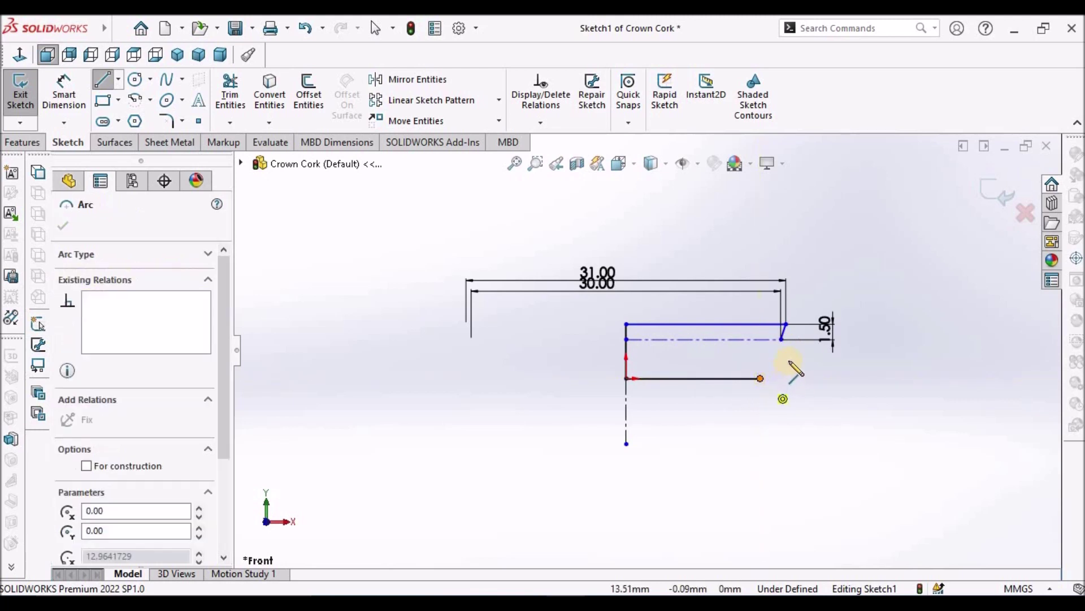
left_click(781, 340)
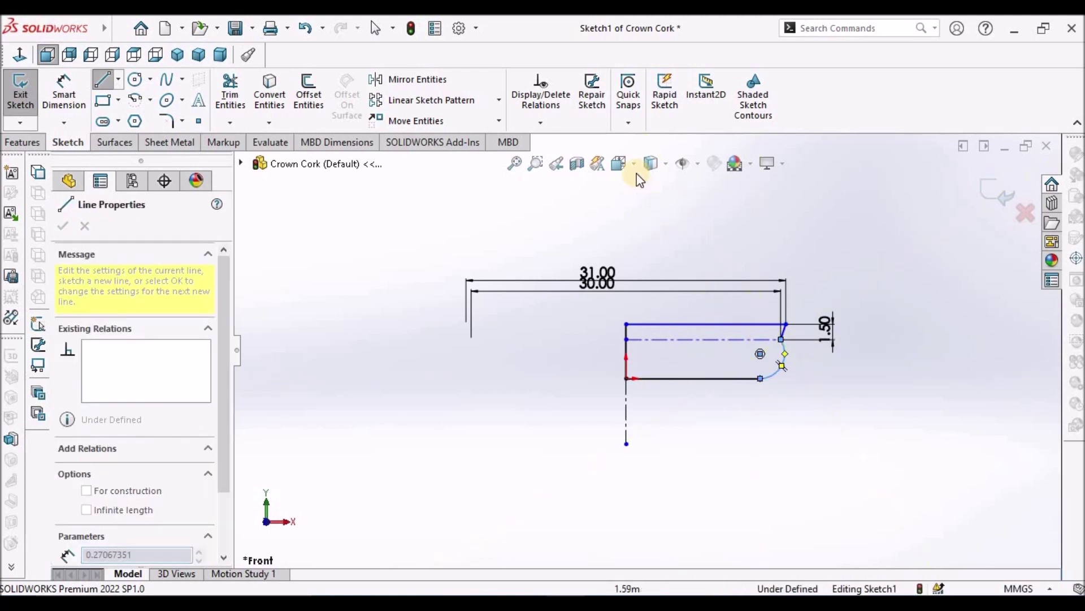
right_click(644, 213)
left_click(666, 222)
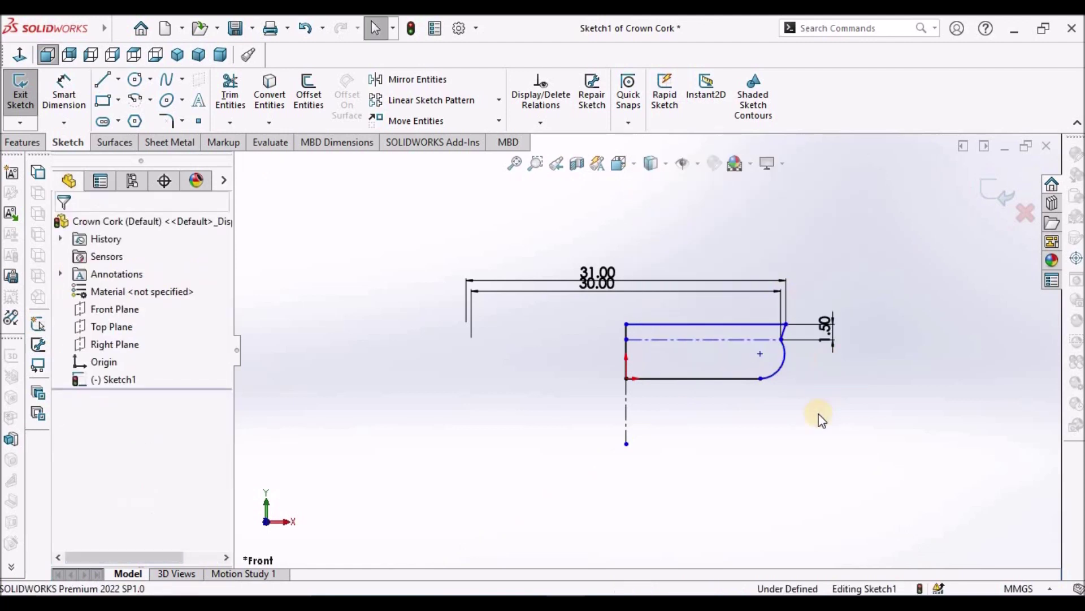
scroll(772, 375, "down", 3)
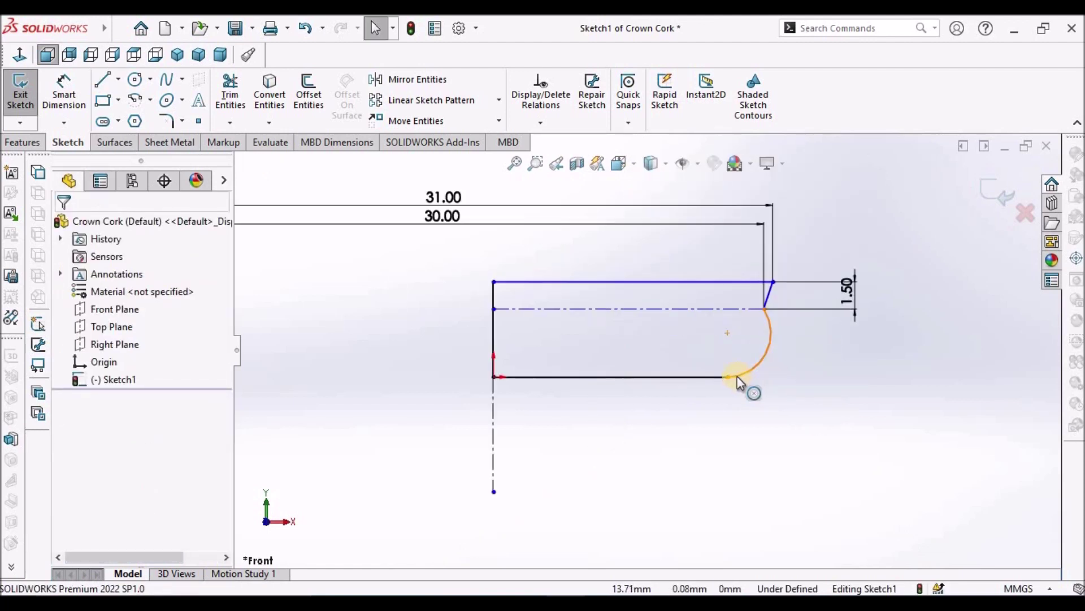
left_click(732, 377)
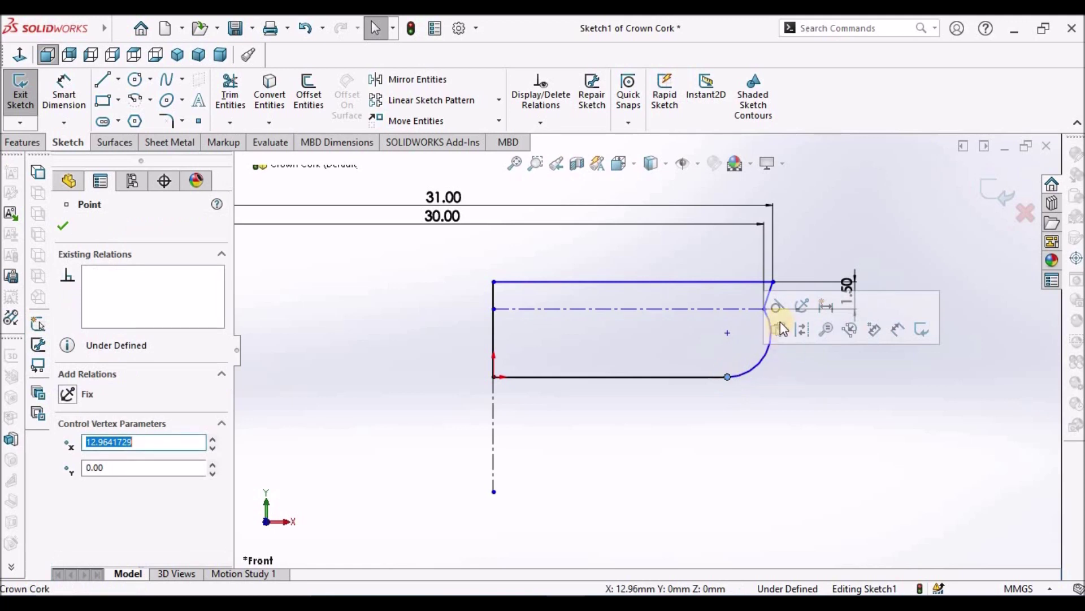
left_click(772, 416)
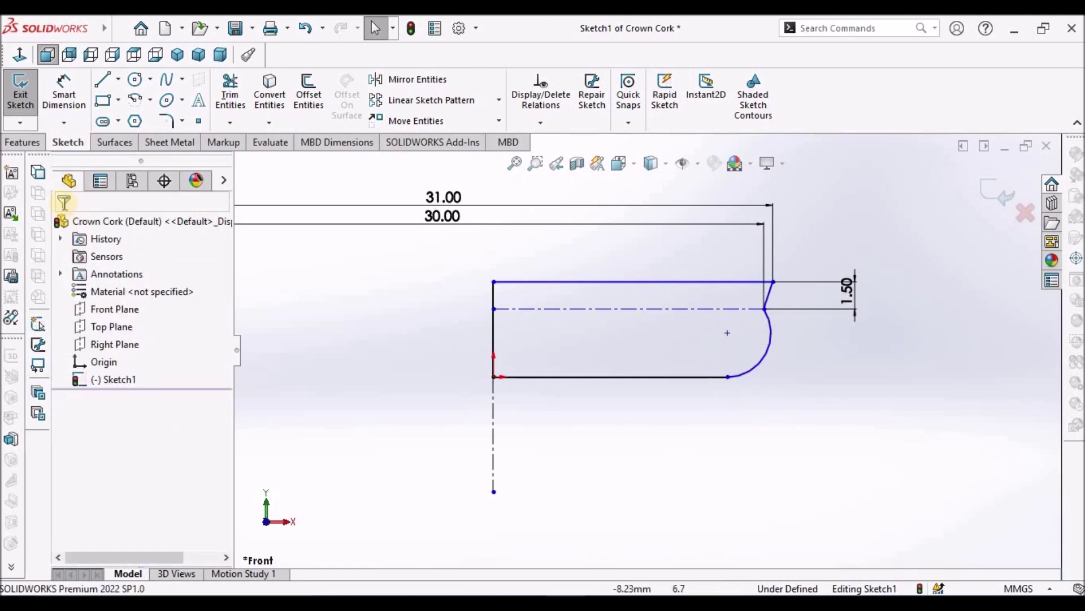
Set the vertical distance between the bottom line and the horizontal centerline to 3.5 mm.
left_click(66, 83)
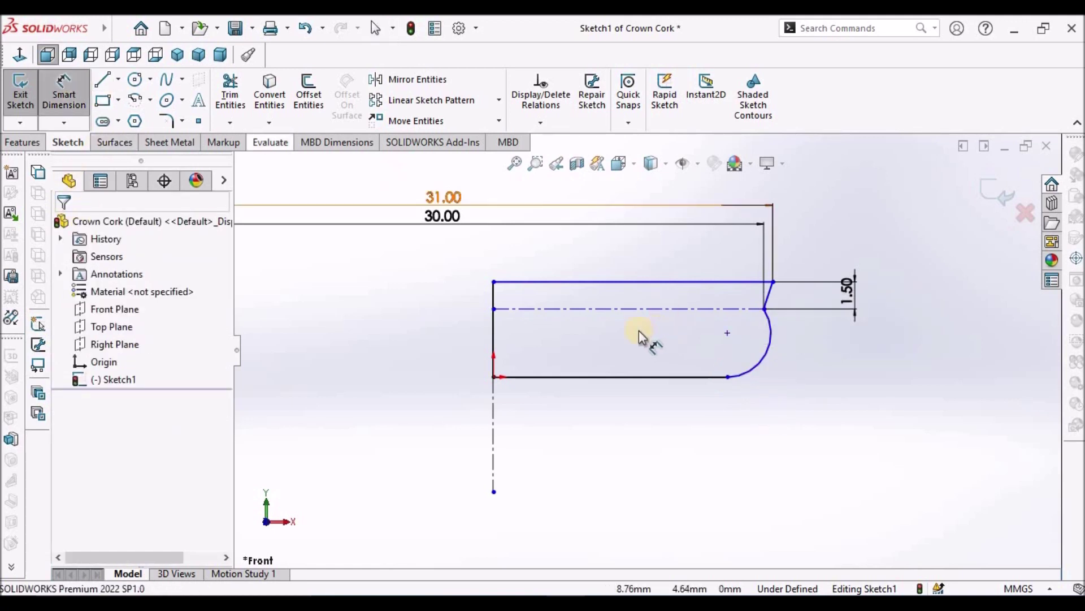
left_click(659, 377)
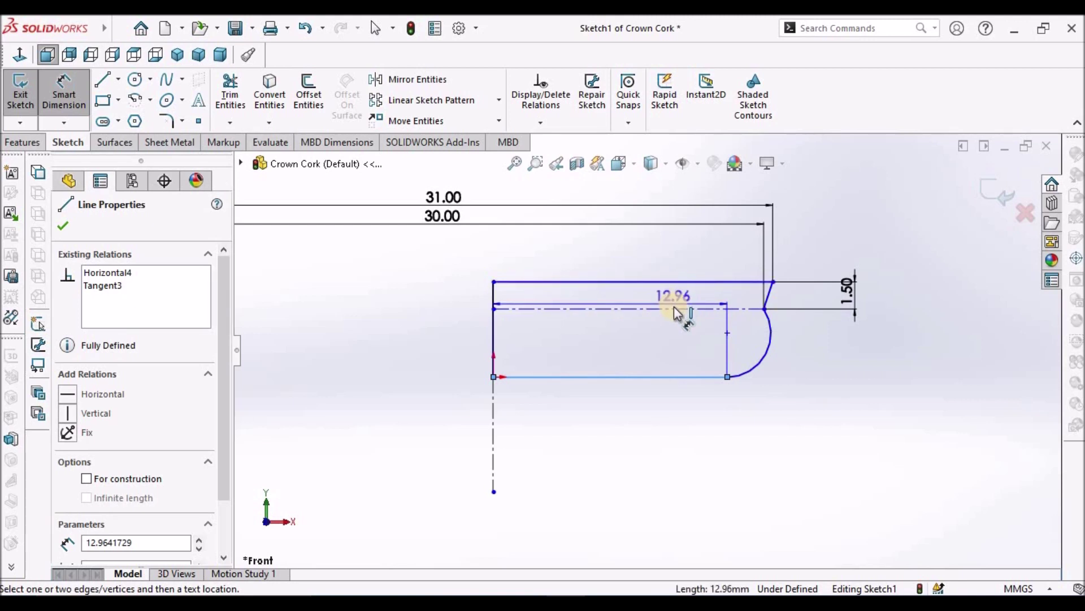
left_click(676, 309)
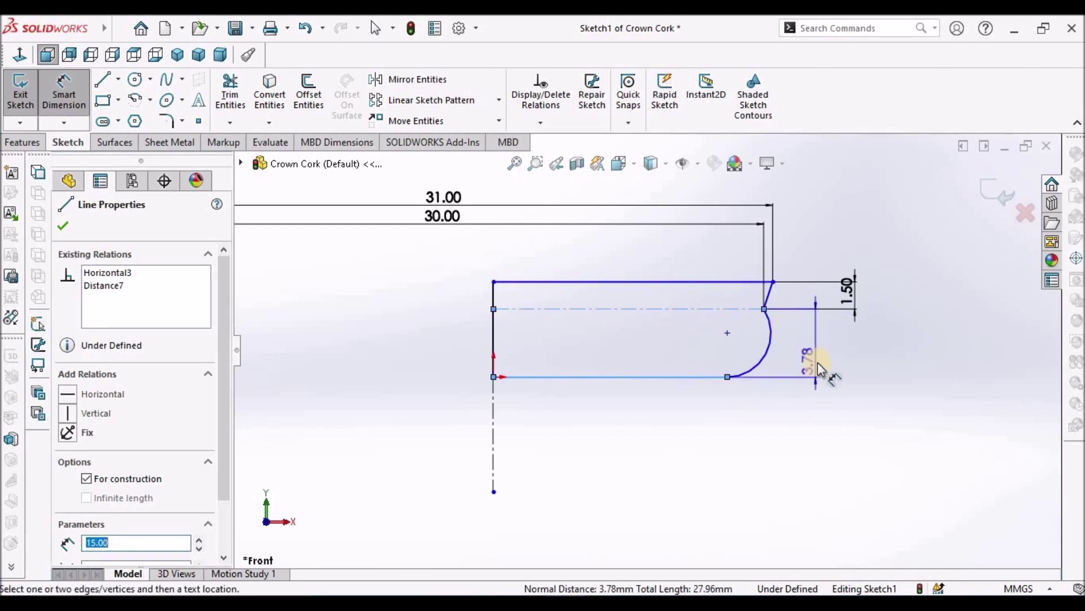
left_click(837, 345)
type("3.5")
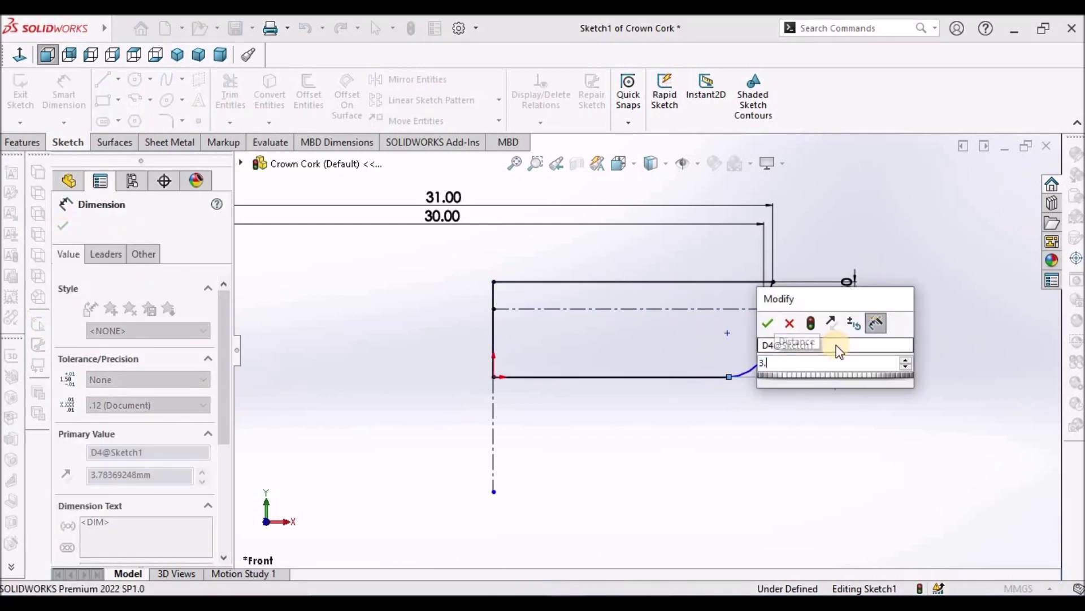
key("Return")
left_click(786, 426)
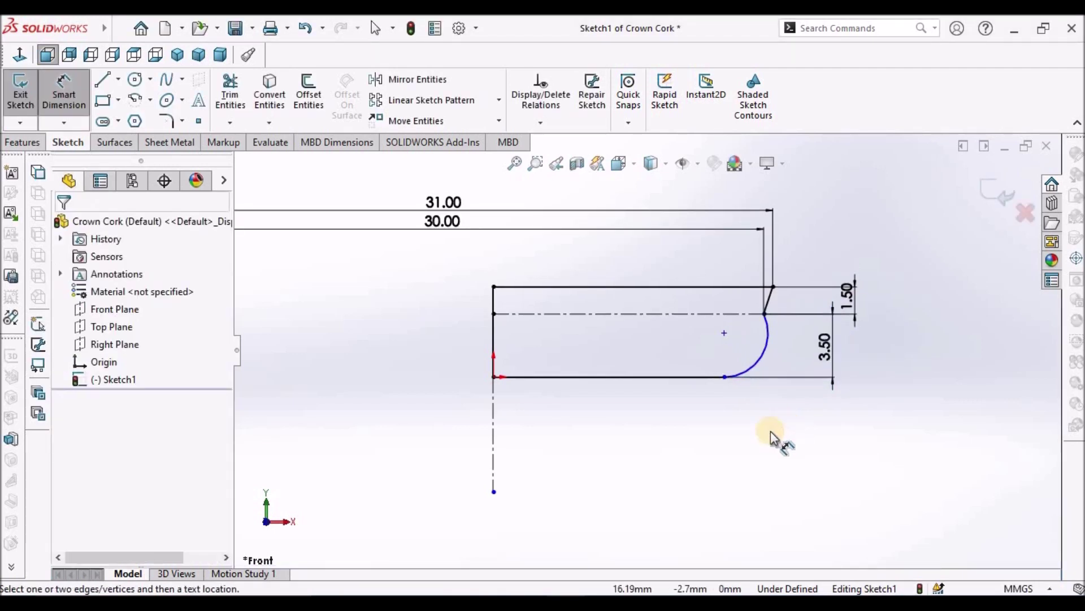
Dimension the bottom line's outer end about the vertical centerline as a 25 mm diameter.
left_click(494, 428)
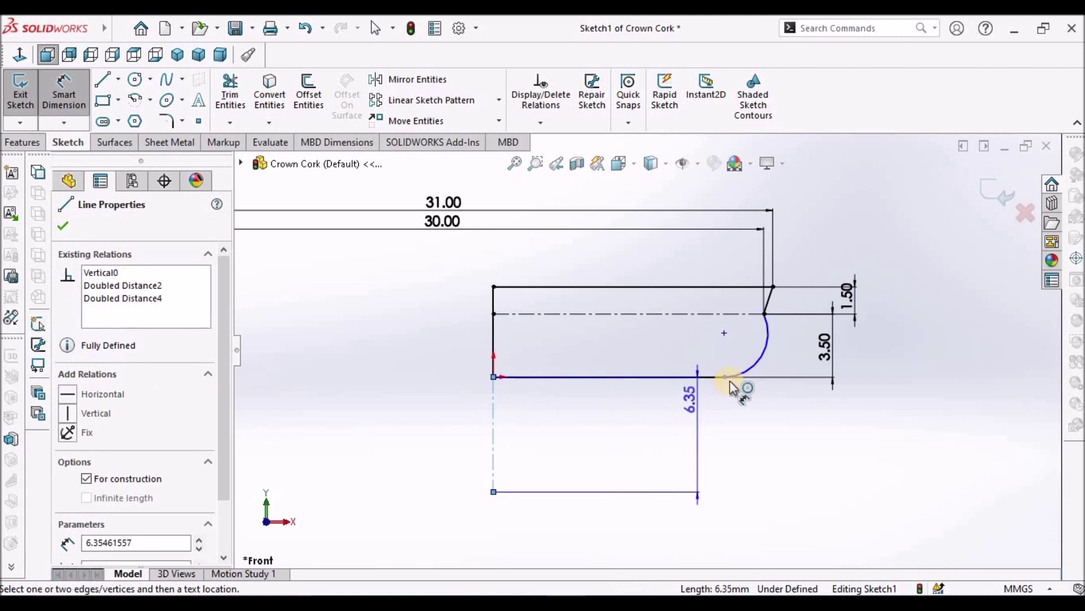
left_click(724, 381)
scroll(475, 479, "up", 3)
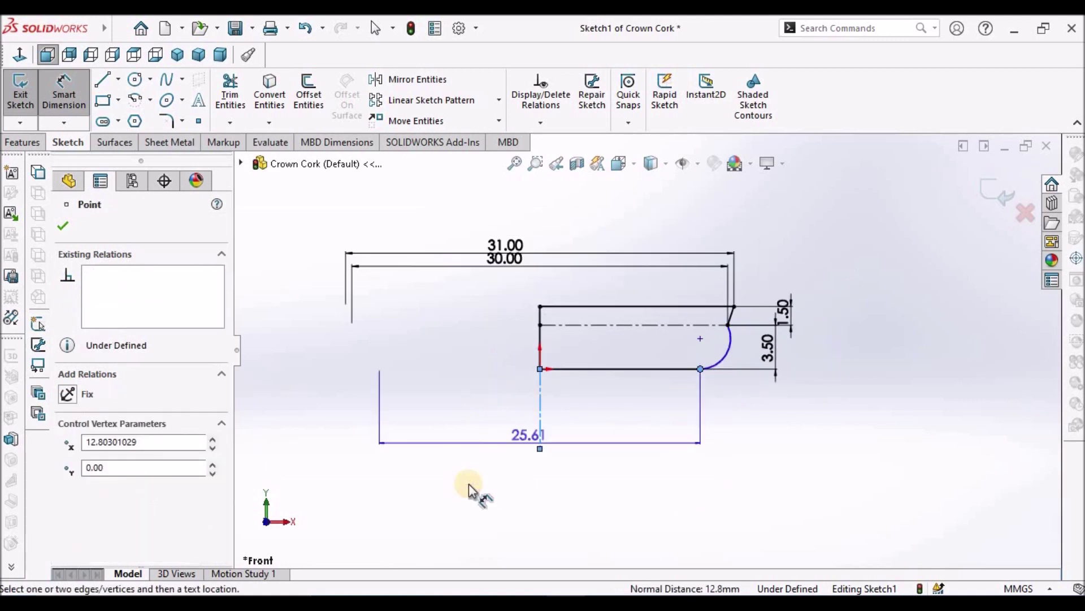
left_click(537, 498)
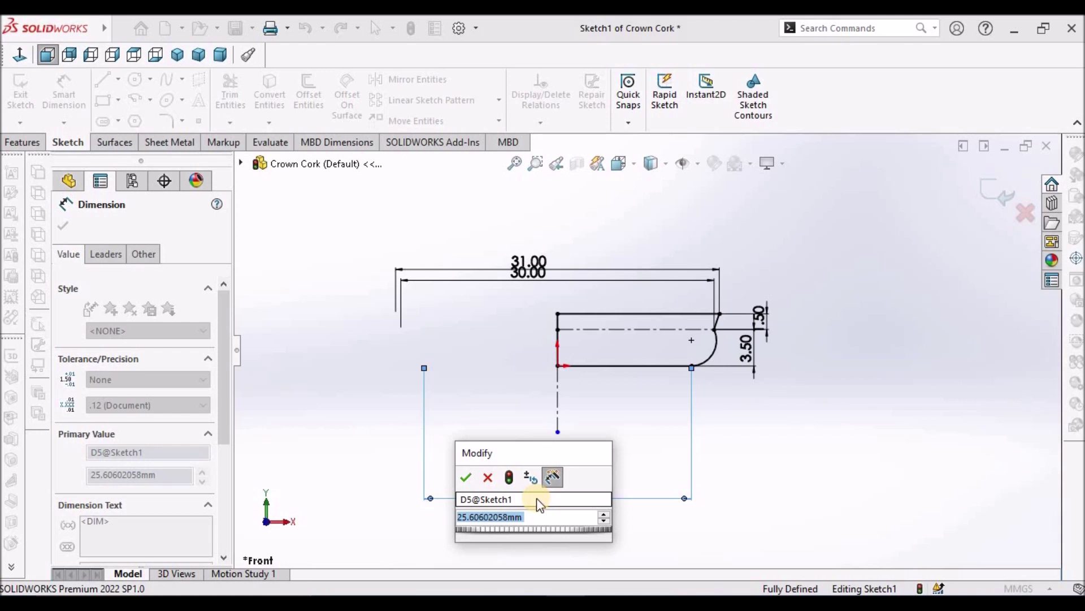
type("25")
key("Return")
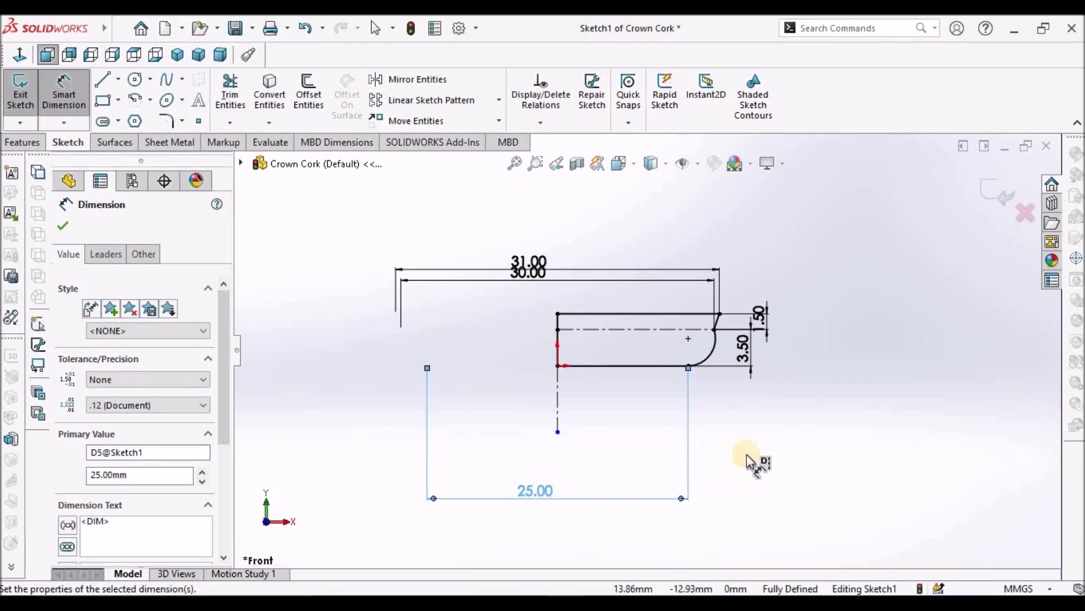
right_click(839, 280)
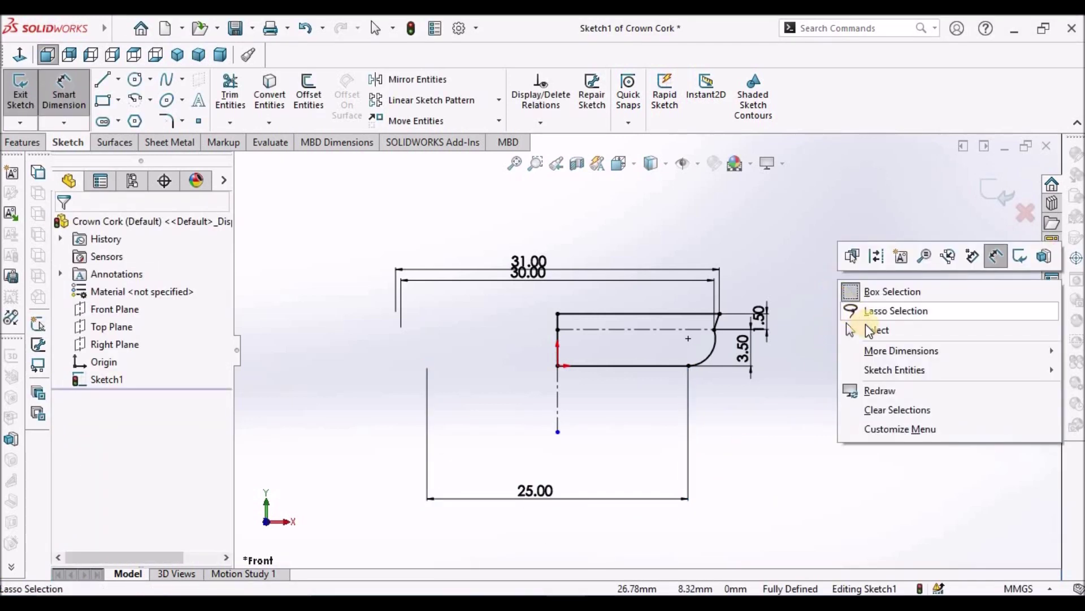
left_click(842, 334)
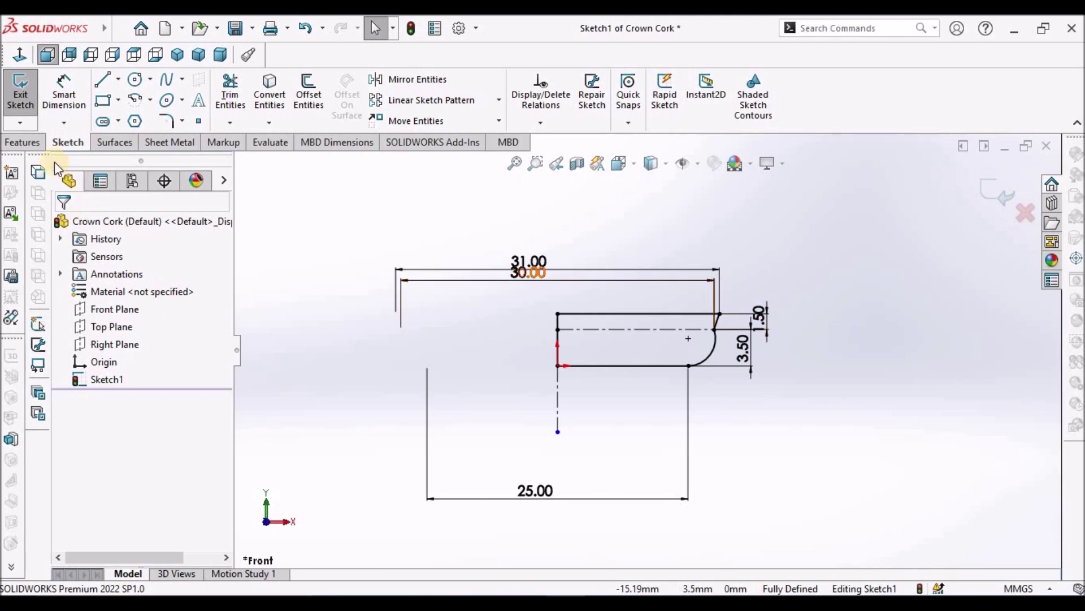
Revolve the closed half-profile 360 degrees around the vertical centerline into a solid boss.
left_click(34, 145)
left_click(74, 94)
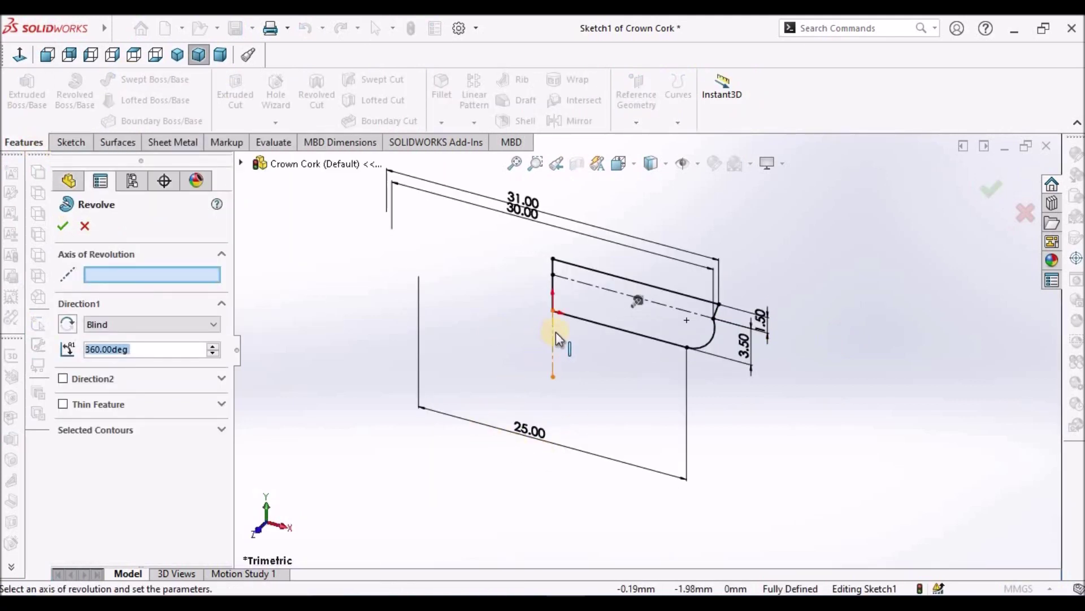
left_click(554, 336)
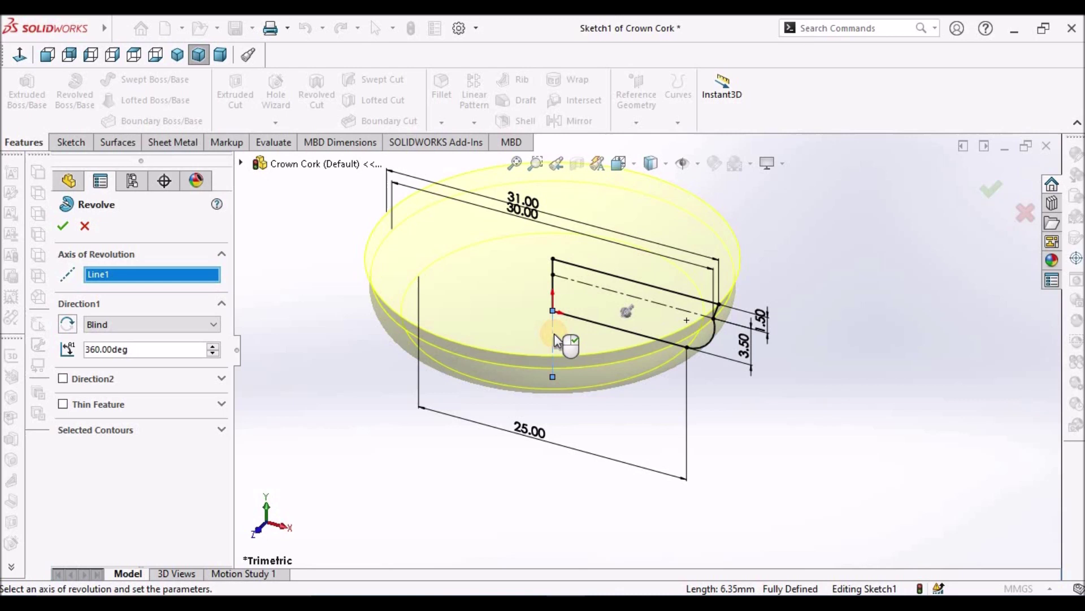
left_click(64, 224)
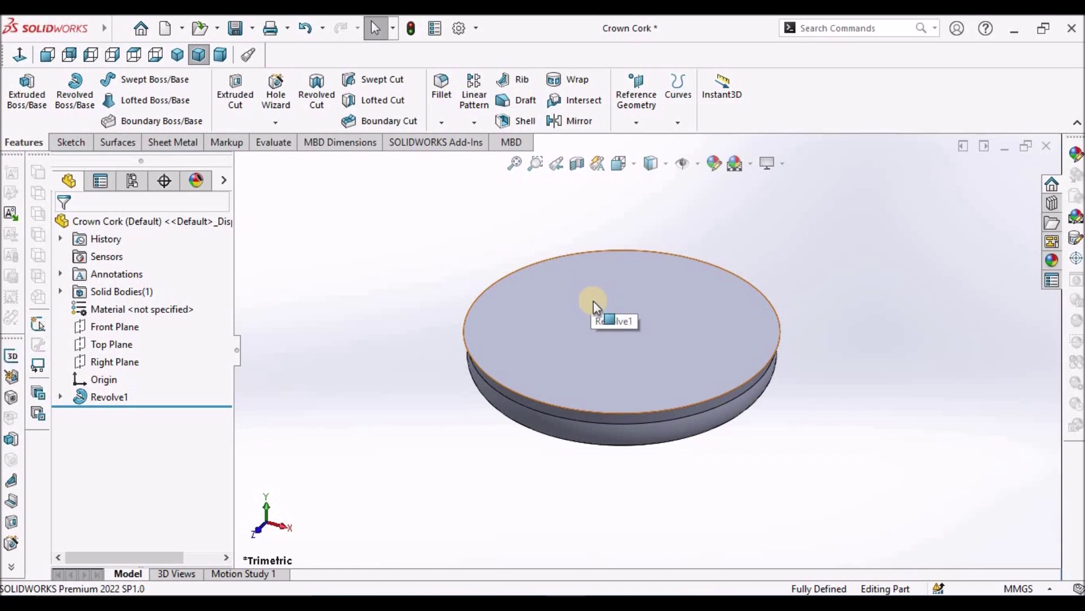
Start a new sketch on the flat circular top face of the revolved body.
left_click(694, 304)
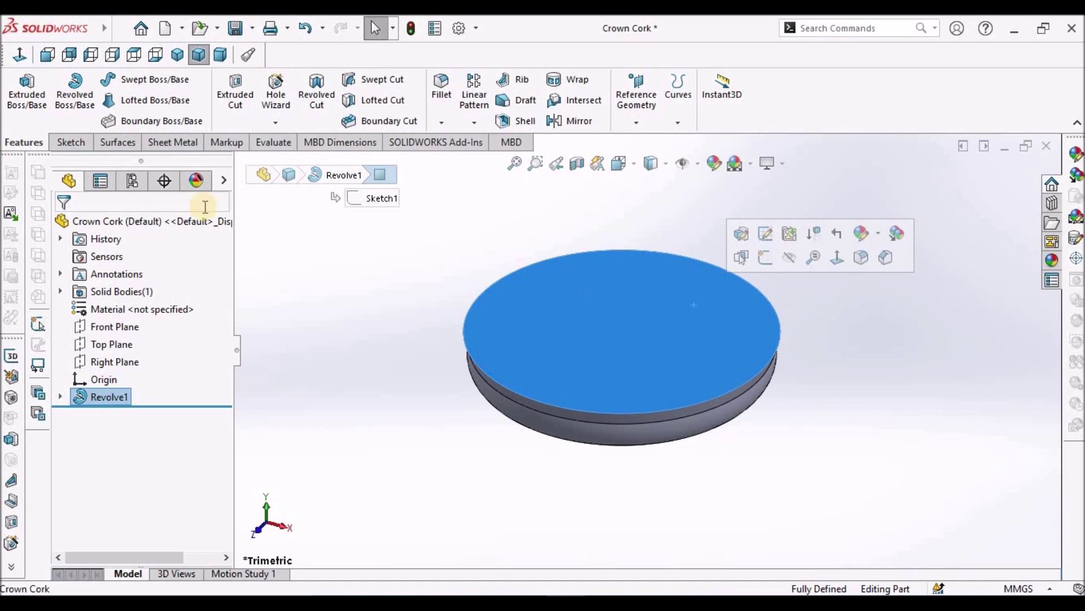
left_click(62, 145)
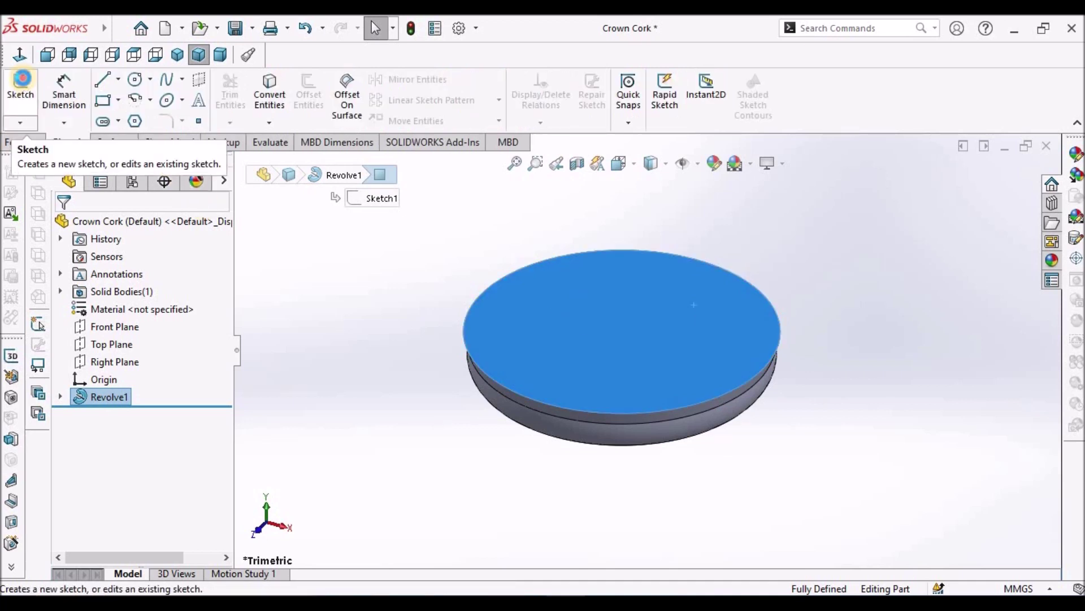
left_click(21, 82)
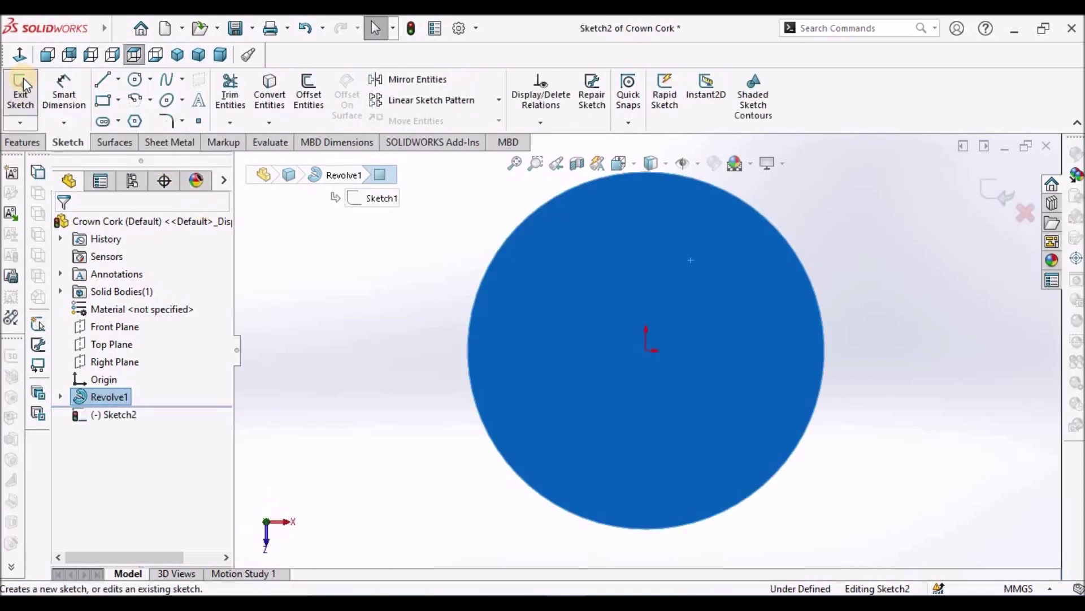
Change the model's display style from shaded to unshaded edges with hidden lines removed.
left_click(667, 165)
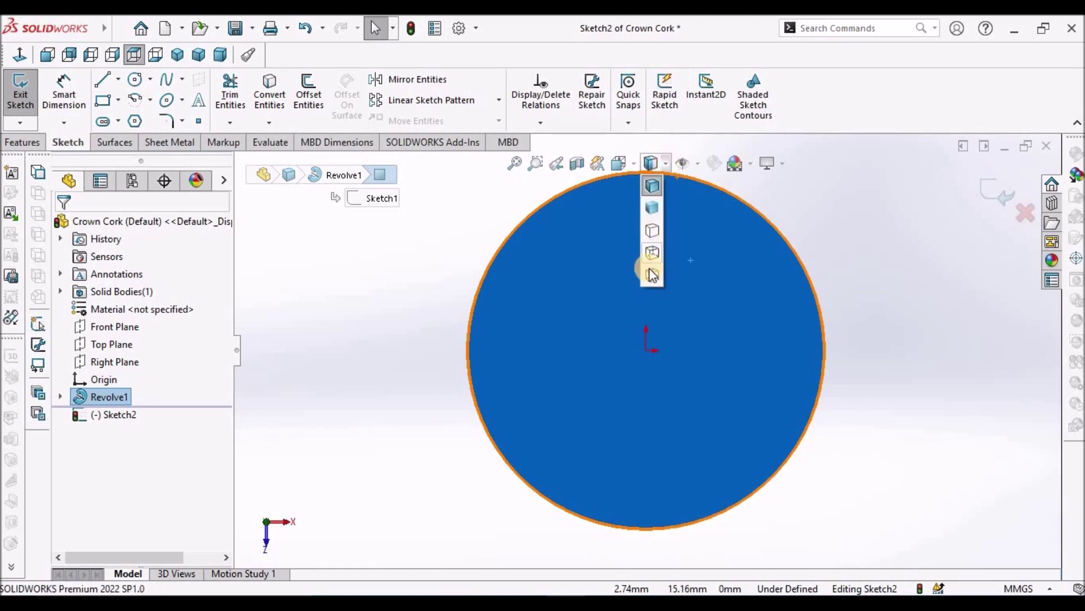
left_click(650, 273)
left_click(981, 308)
left_click(661, 163)
left_click(734, 243)
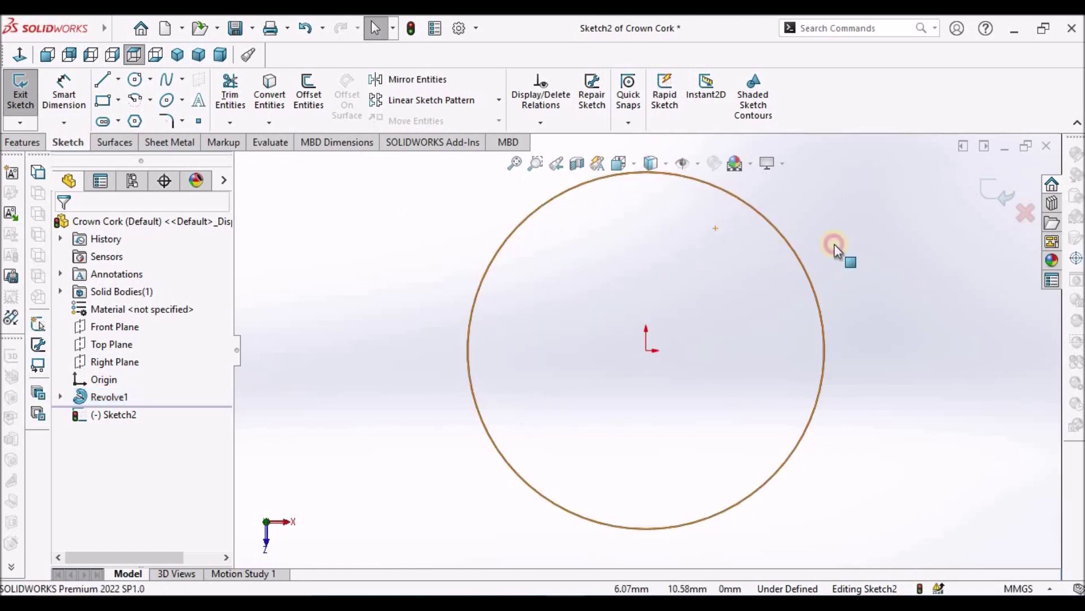
scroll(718, 235, "down", 3)
scroll(718, 235, "up", 2)
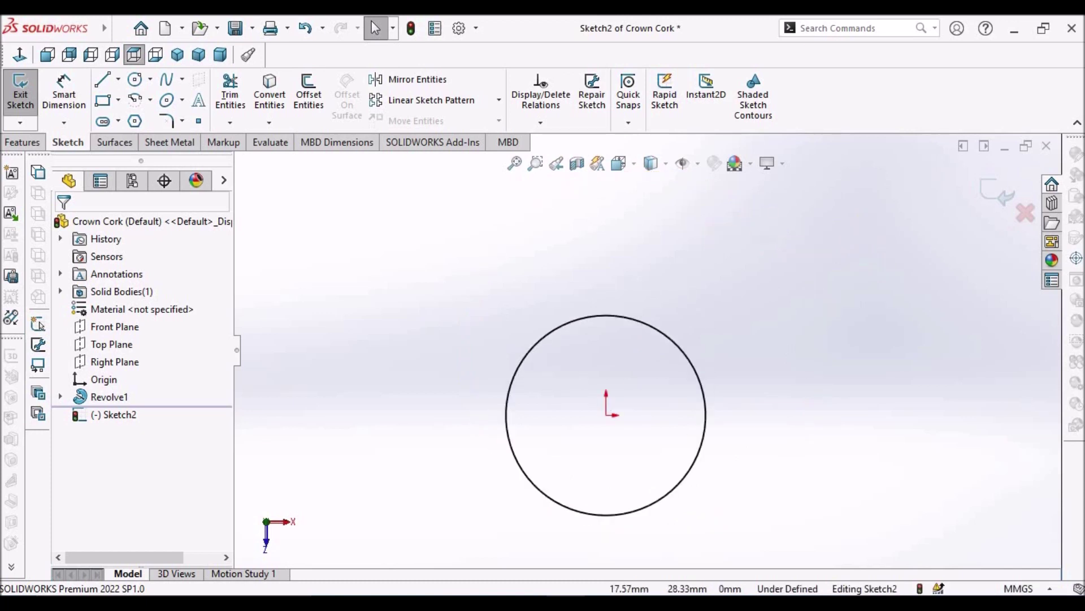
Sketch a vertical centerline from the origin up to the topmost point of the face's circular edge.
left_click(117, 80)
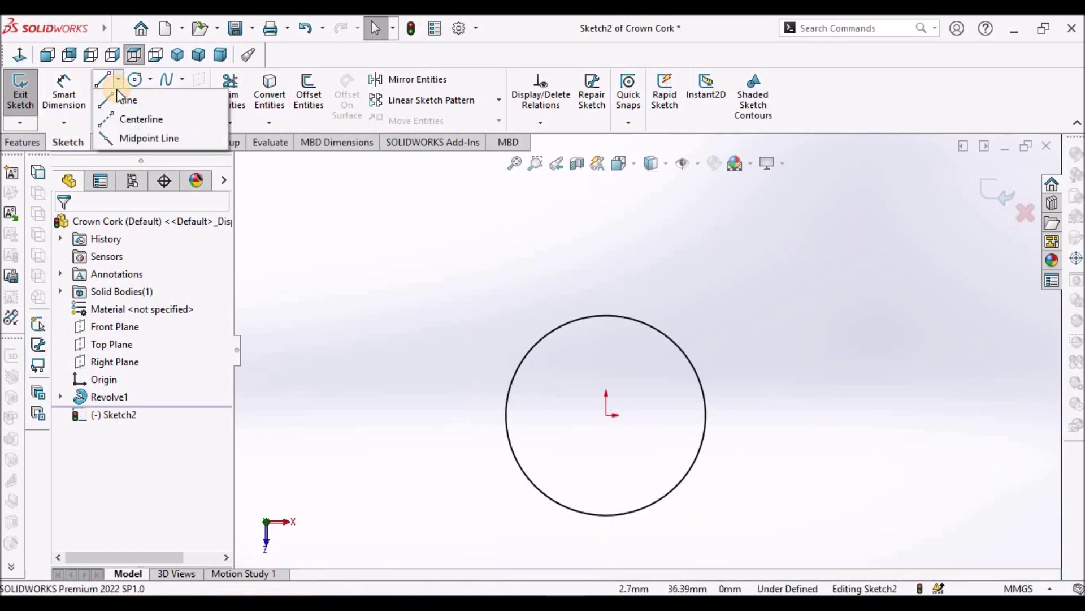
left_click(131, 119)
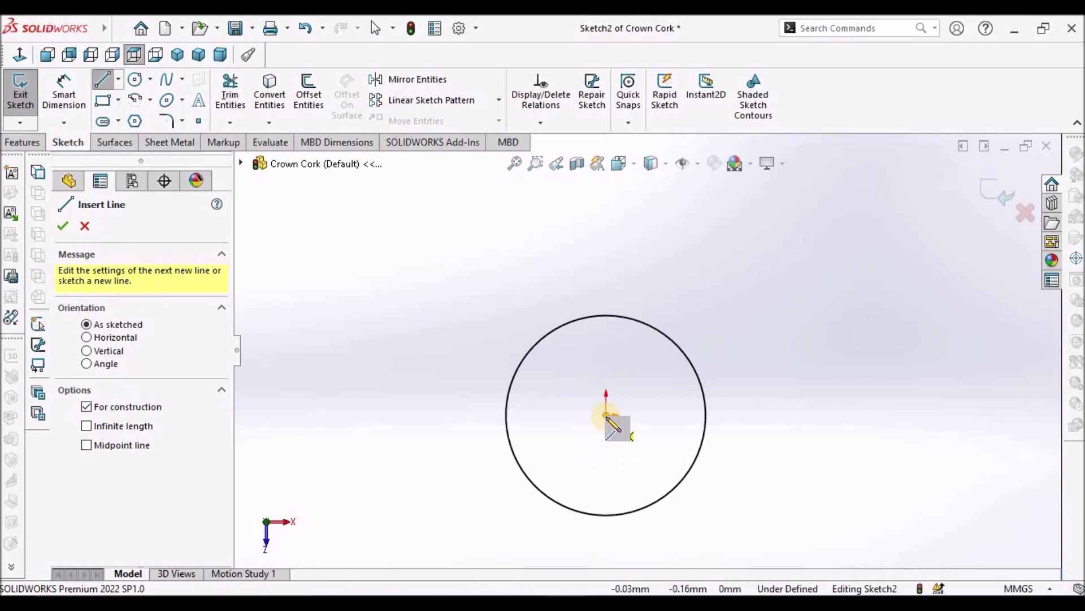
left_click(606, 416)
left_click(606, 316)
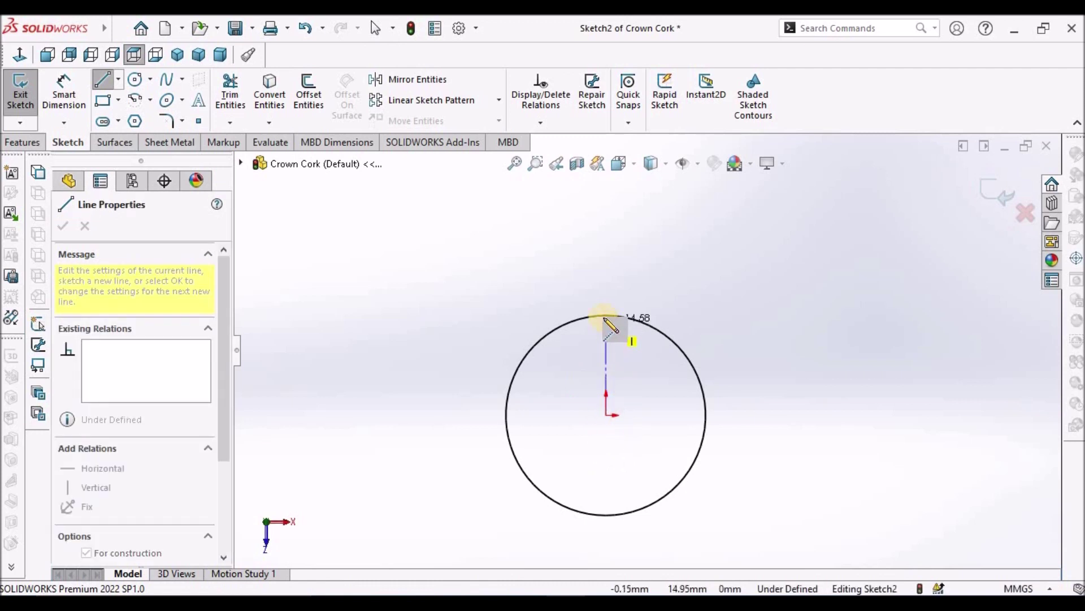
right_click(546, 237)
left_click(559, 247)
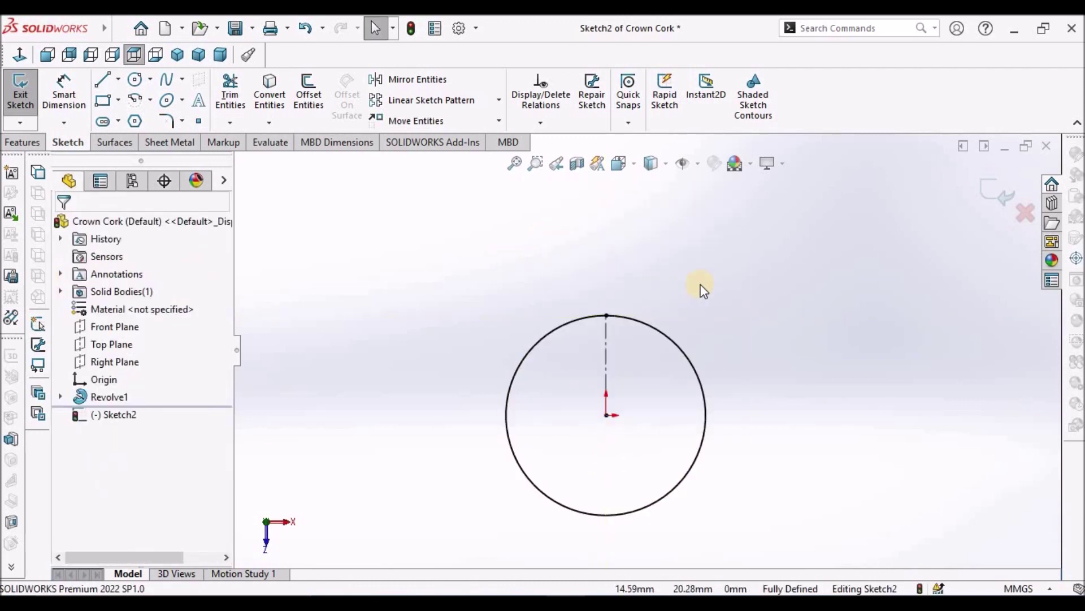
scroll(702, 289, "down", 1)
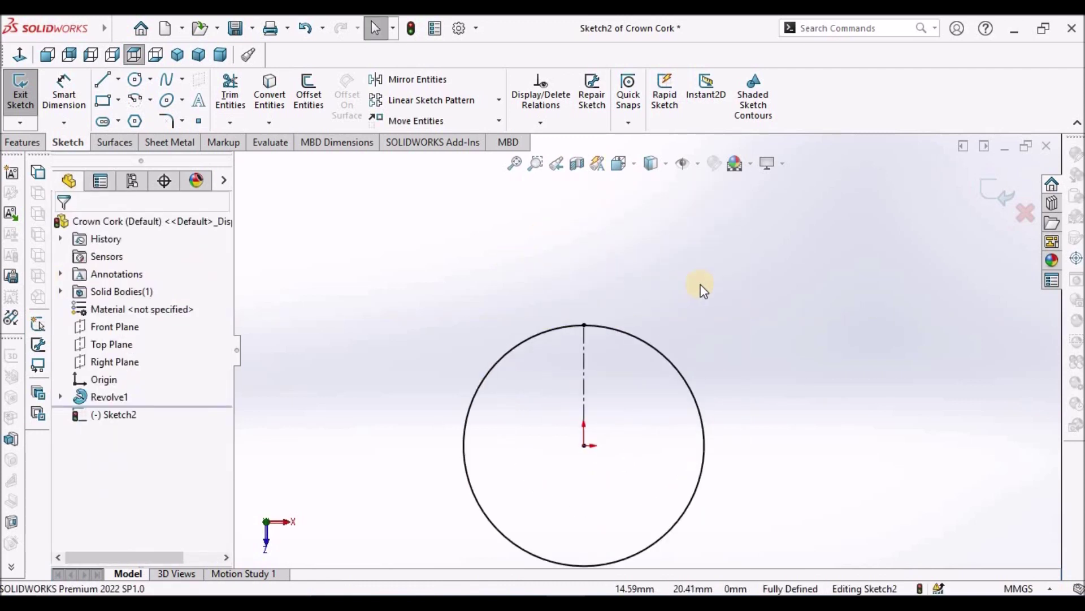
Sketch a centerpoint arc about 18 mm in radius, centered on the origin and spanning just above the top of the circular edge.
left_click(135, 99)
scroll(516, 390, "down", 3)
scroll(569, 395, "down", 1)
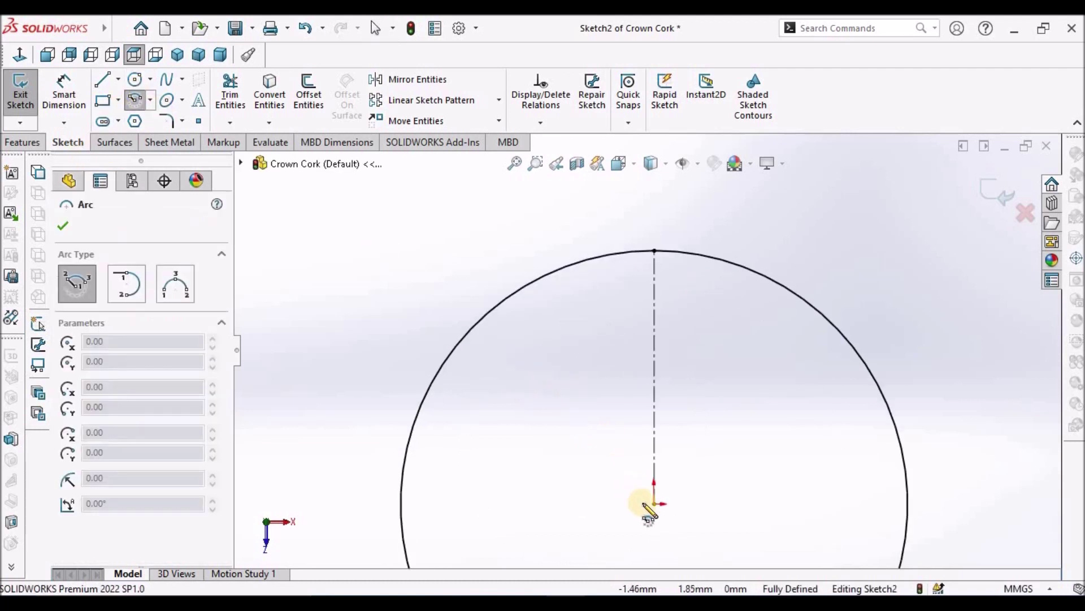
left_click(654, 503)
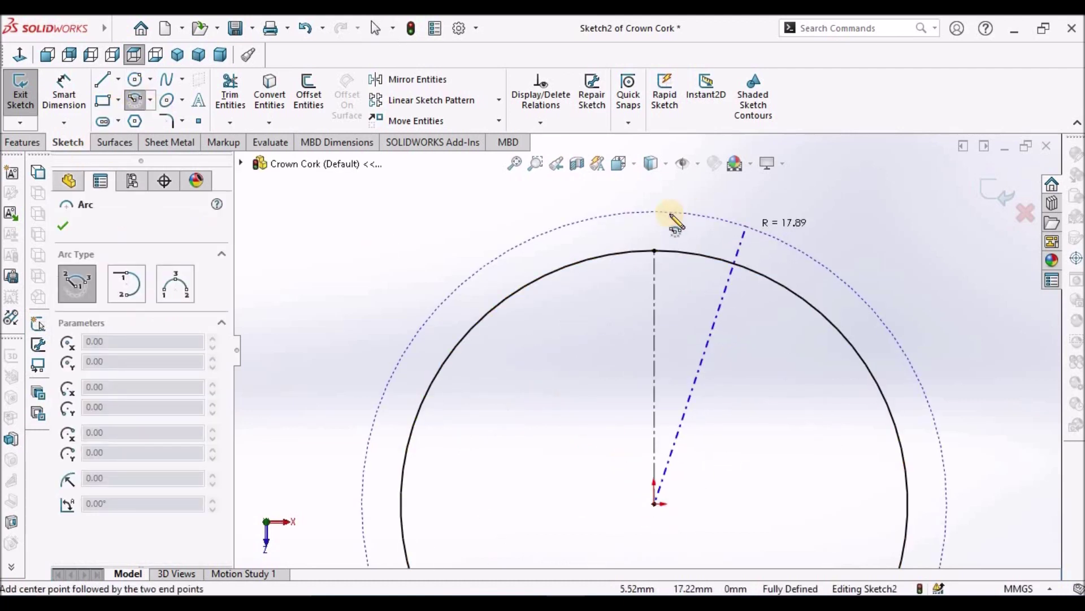
left_click(580, 225)
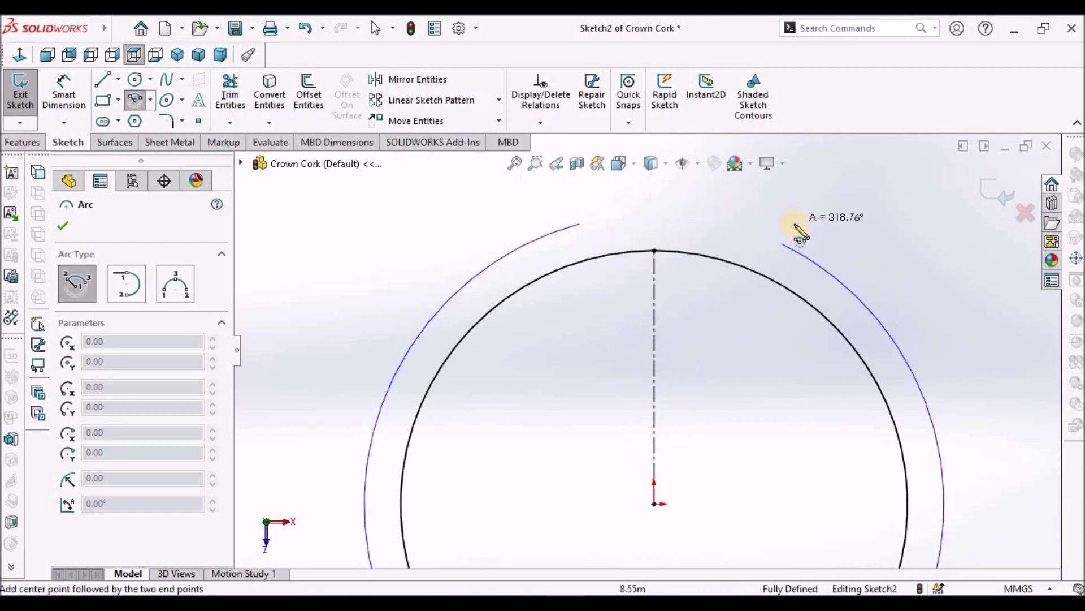
left_click(414, 231)
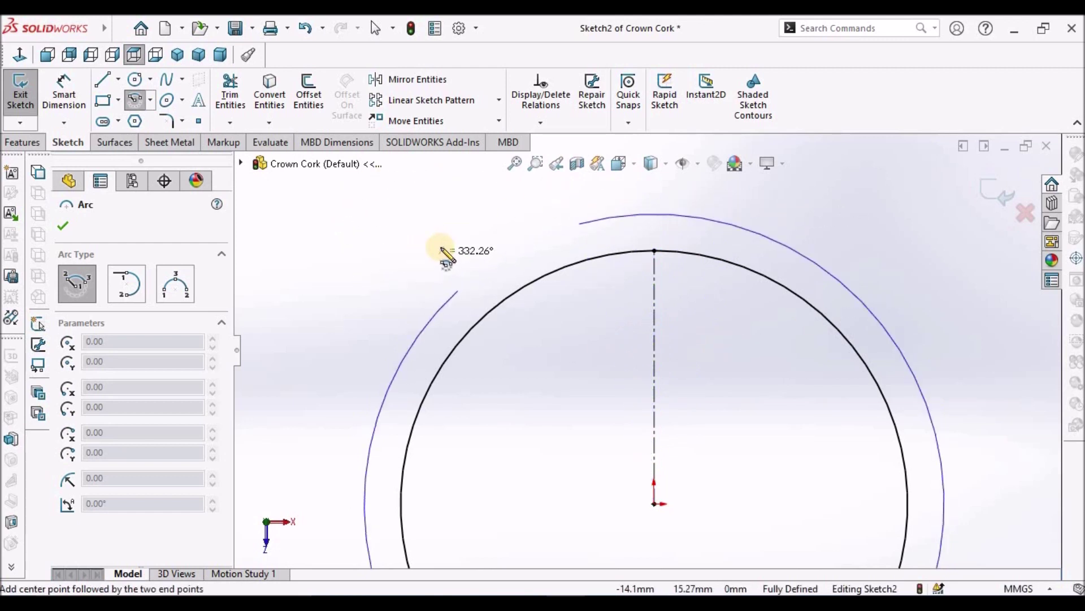
left_click(771, 237)
key("Escape")
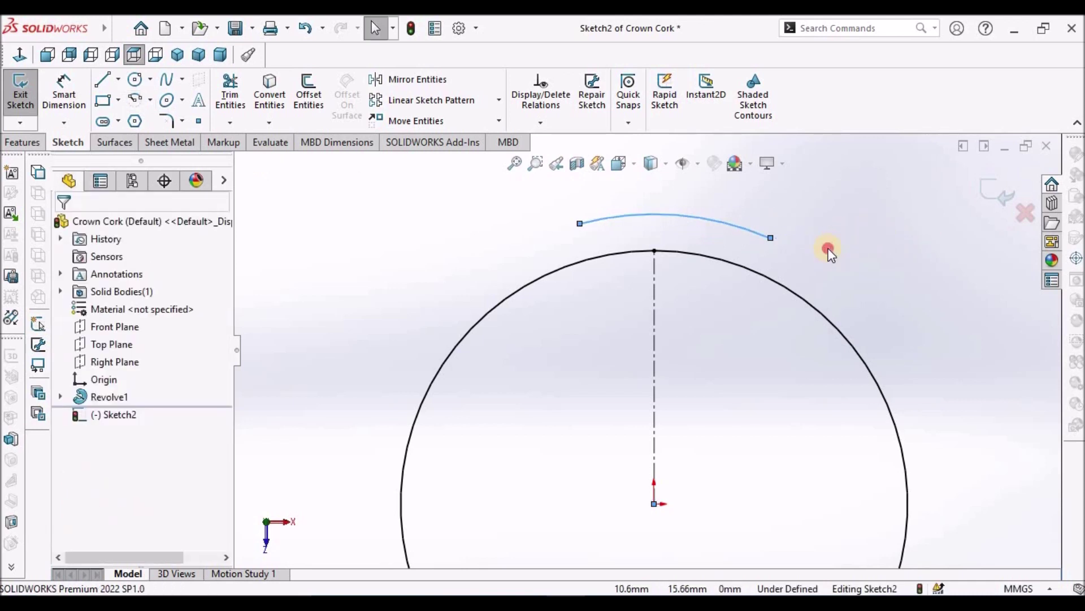
Constrain the arc's midpoint to the centerline's upper endpoint so that the arc lies on the circular edge.
left_click(656, 250)
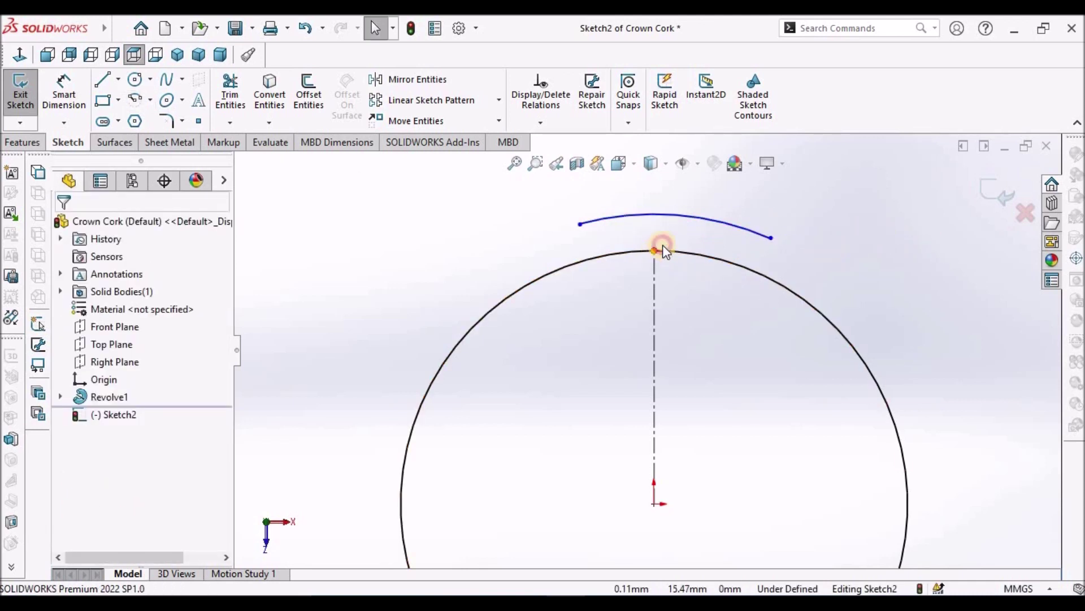
left_click(684, 216)
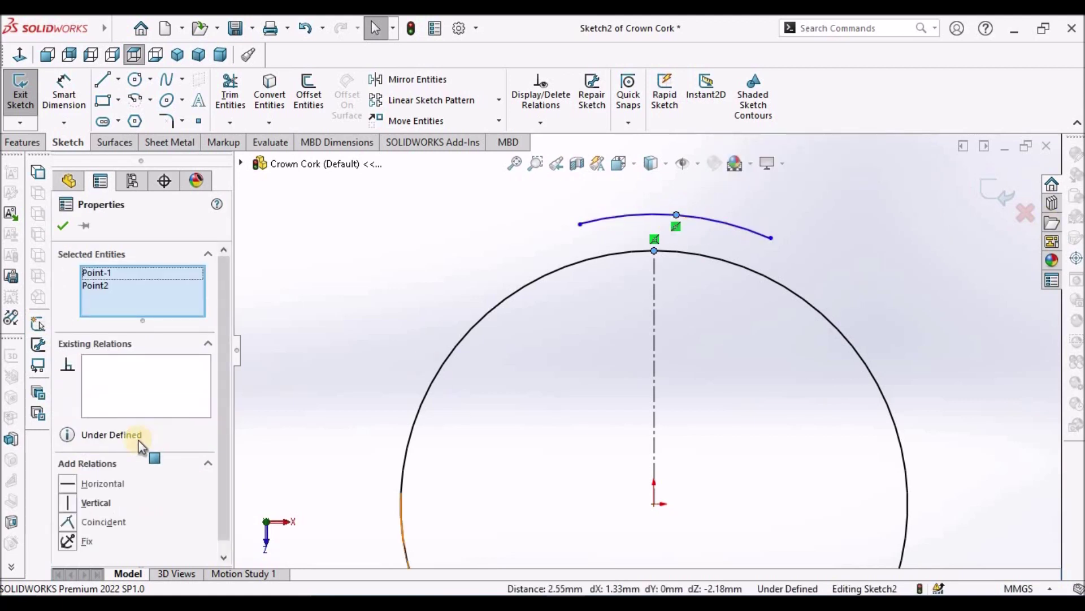
left_click(79, 504)
left_click(472, 178)
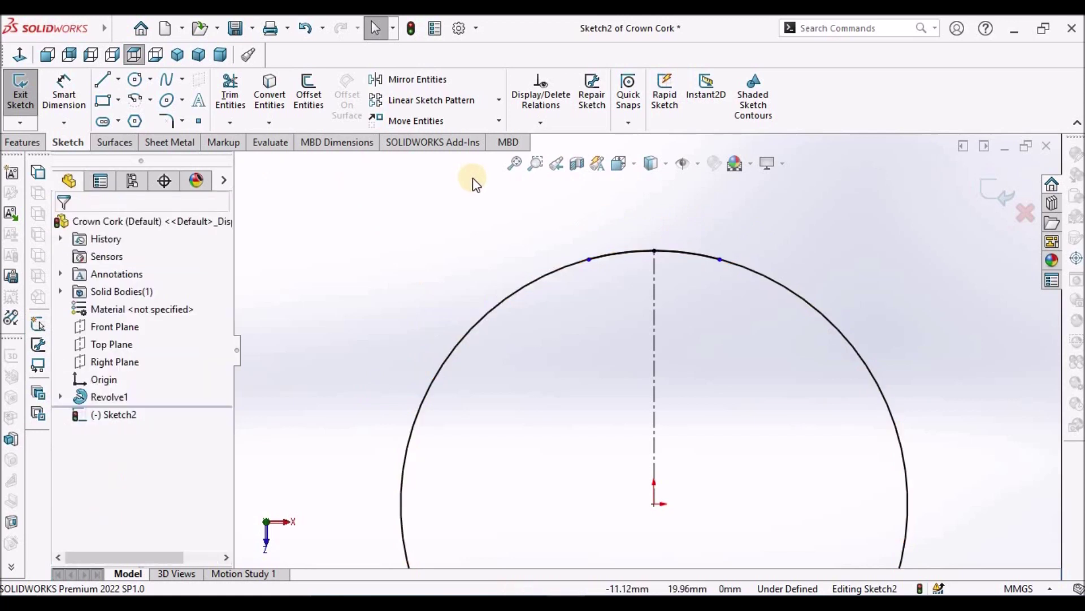
Sketch a three-point arc with a radius of about 3.9 mm, bulging upward above the short arc on the circle.
scroll(650, 350, "down", 3)
scroll(674, 189, "up", 2)
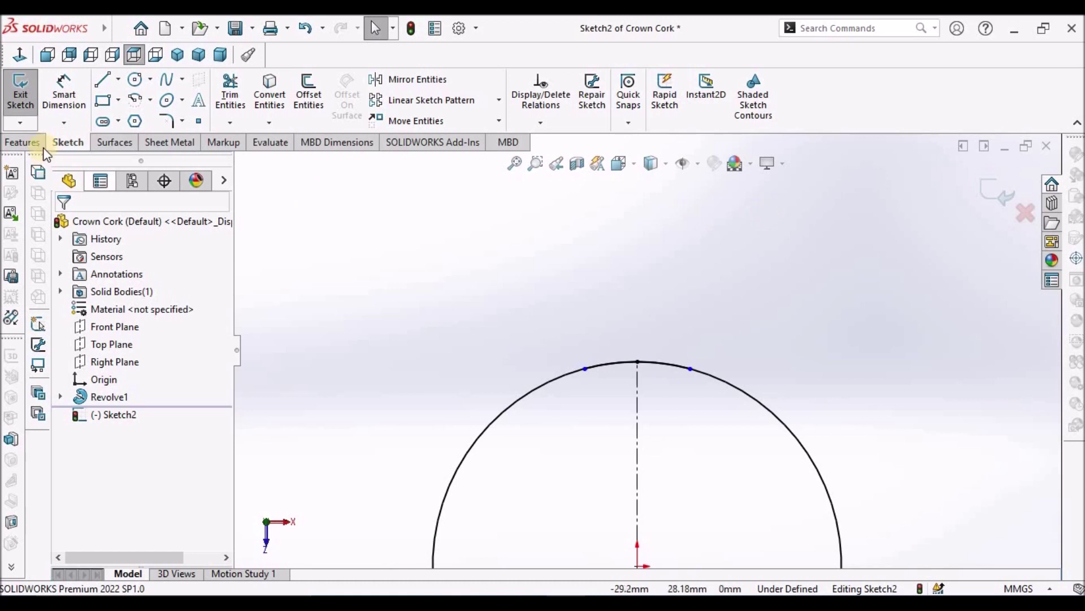
left_click(136, 104)
scroll(650, 317, "up", 3)
scroll(648, 333, "down", 1)
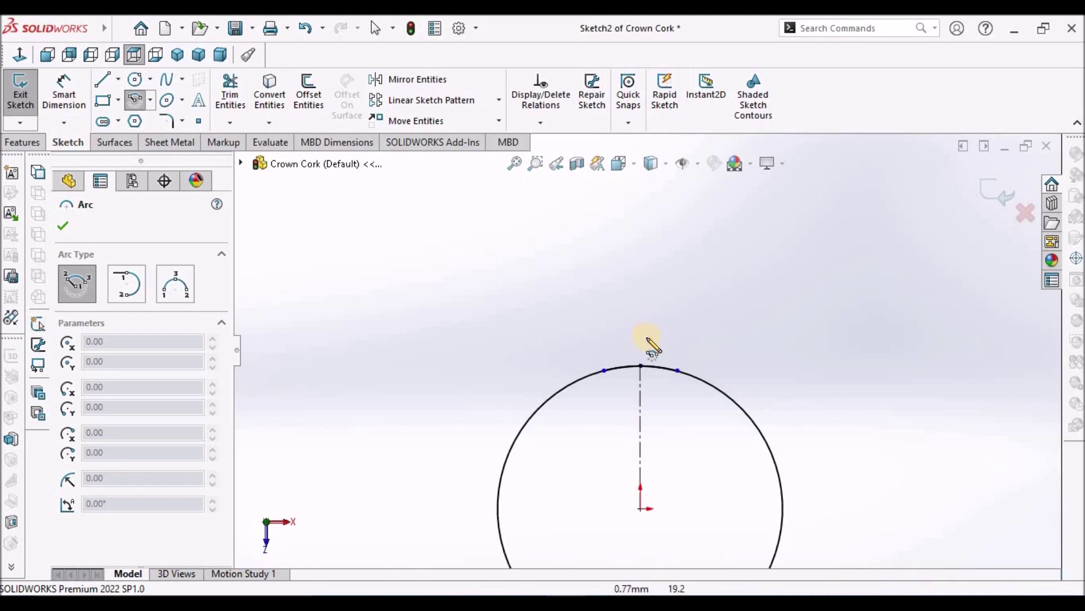
left_click(151, 104)
left_click(166, 157)
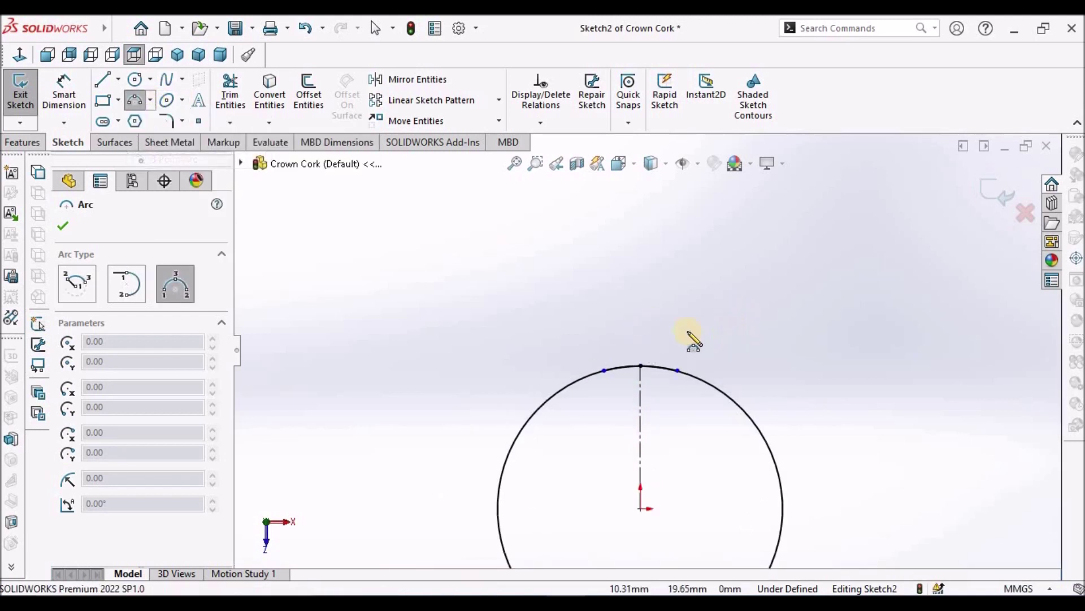
scroll(628, 331, "down", 2)
left_click(600, 320)
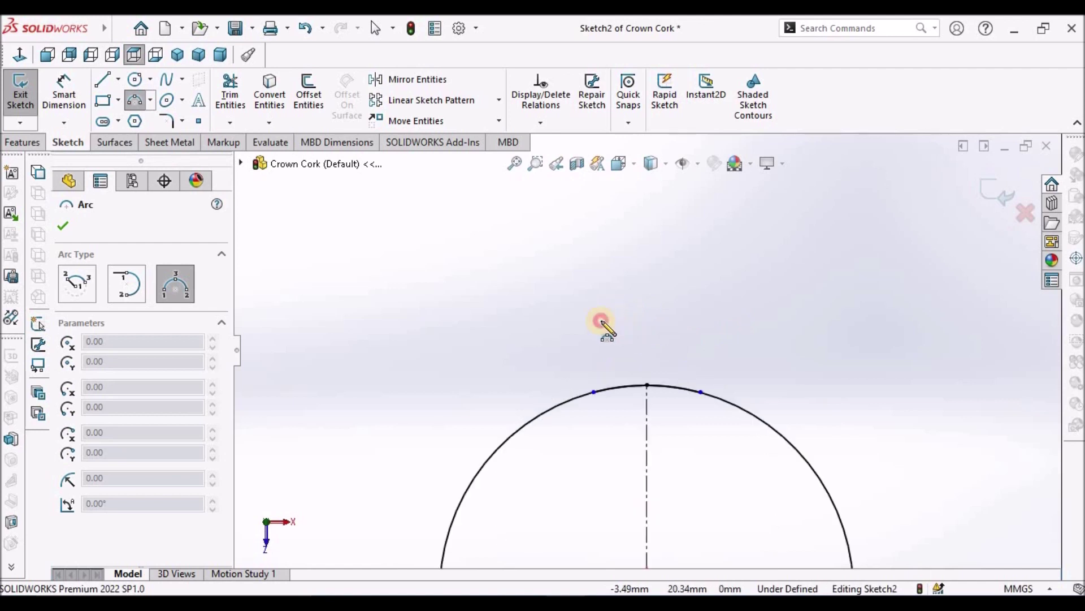
left_click(689, 321)
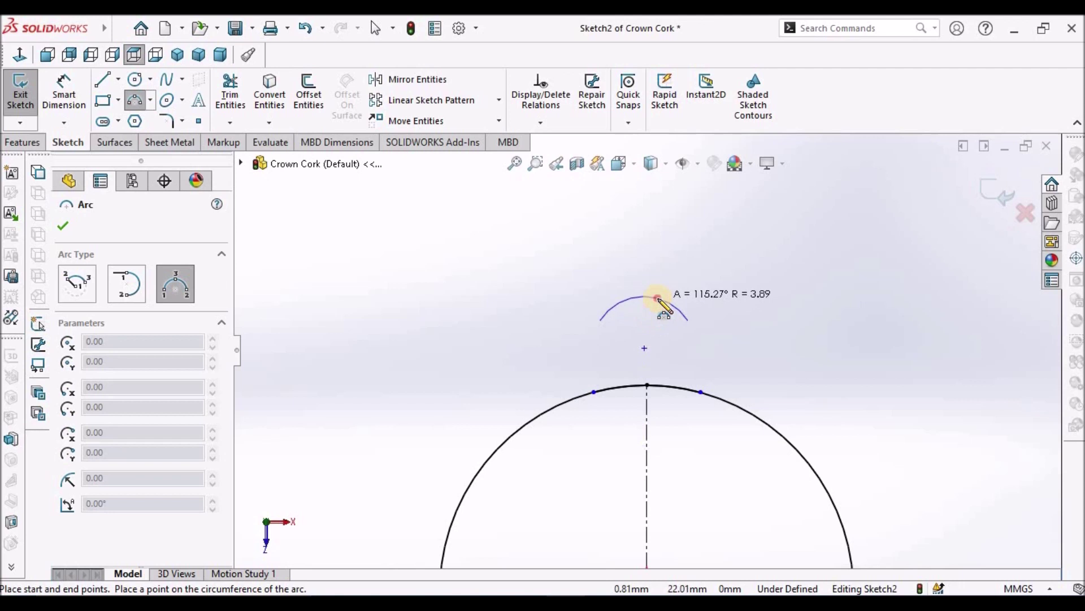
left_click(653, 298)
right_click(516, 241)
left_click(541, 252)
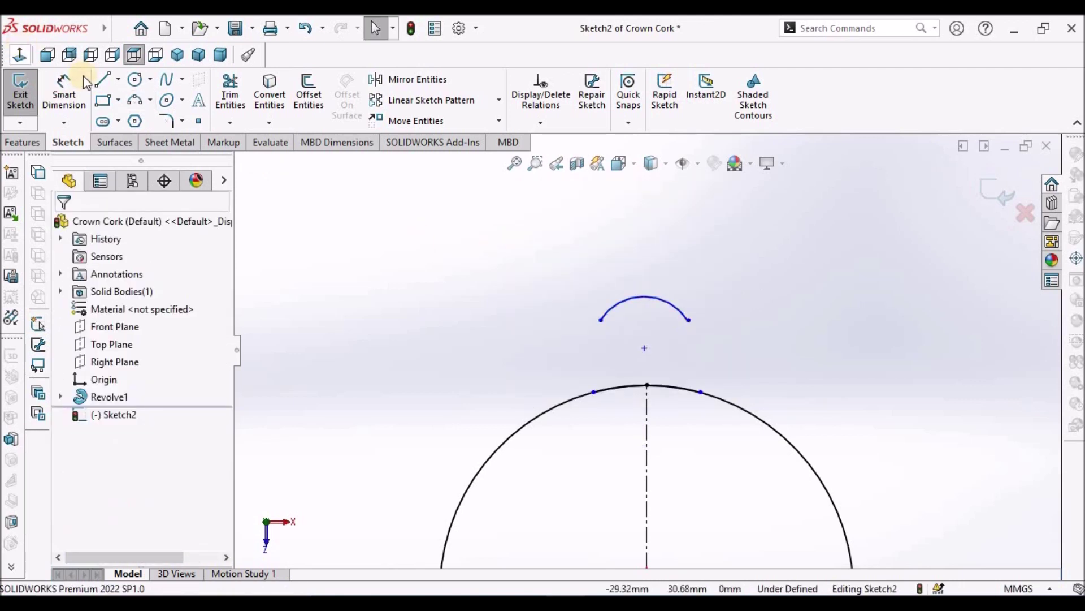
Draw a line about 5 mm long joining the left endpoints of the lower and upper arcs.
left_click(102, 80)
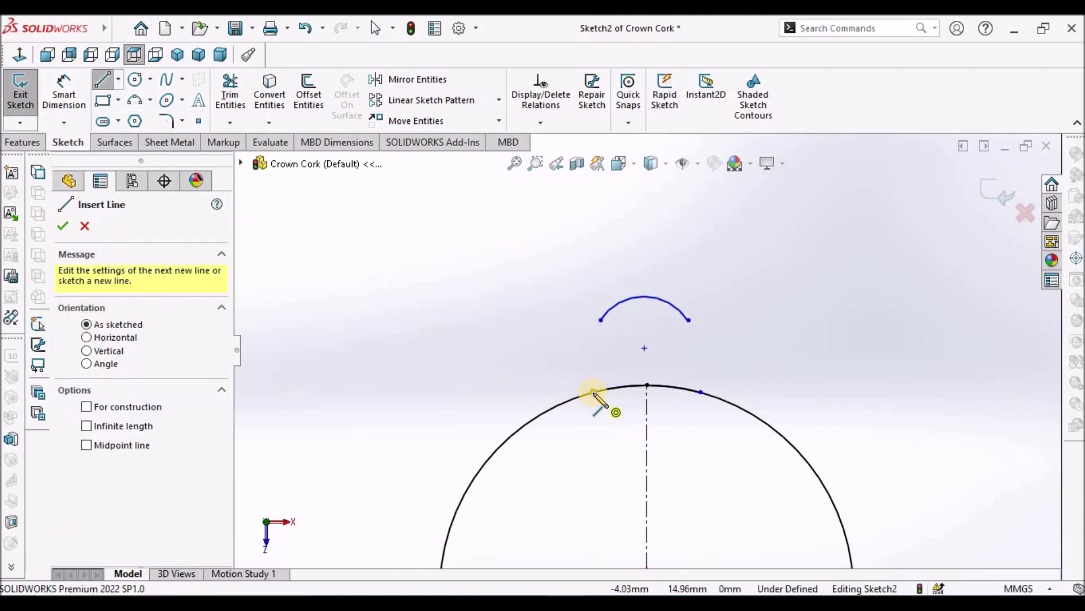
left_click(593, 391)
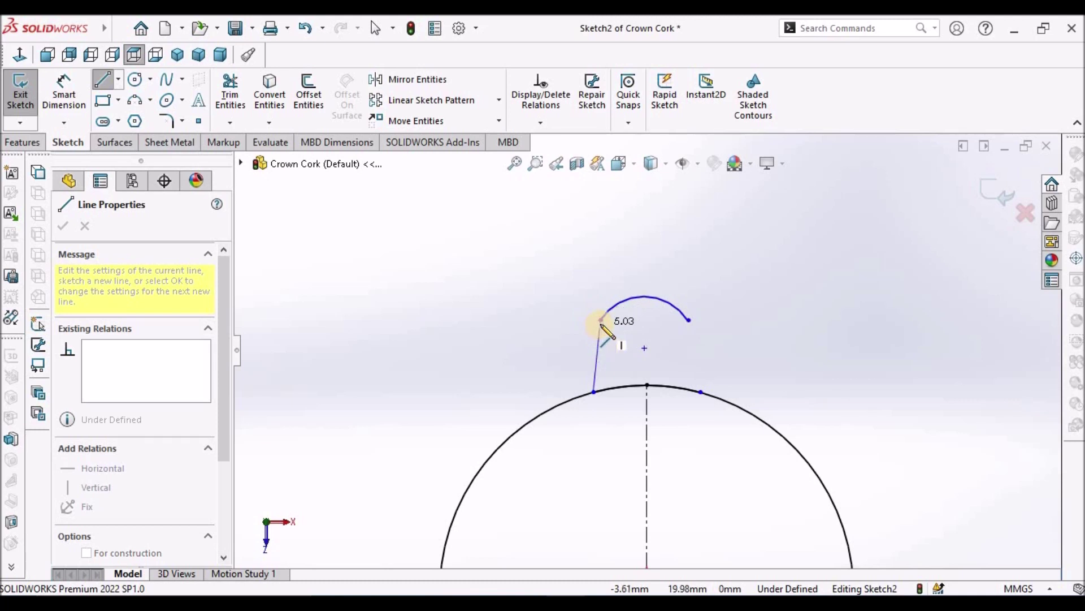
left_click(599, 318)
right_click(500, 293)
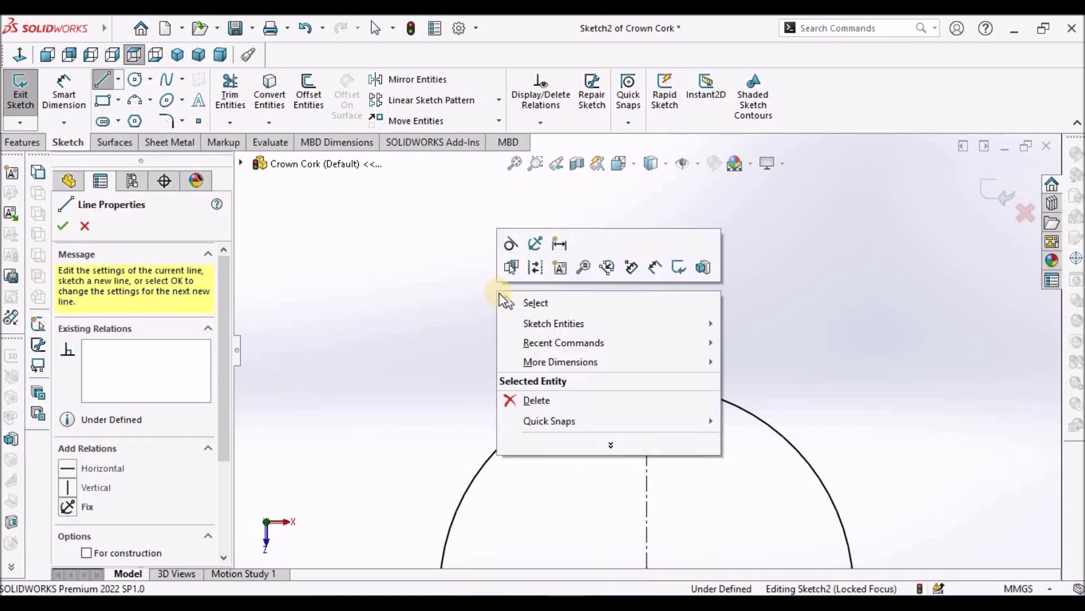
left_click(532, 305)
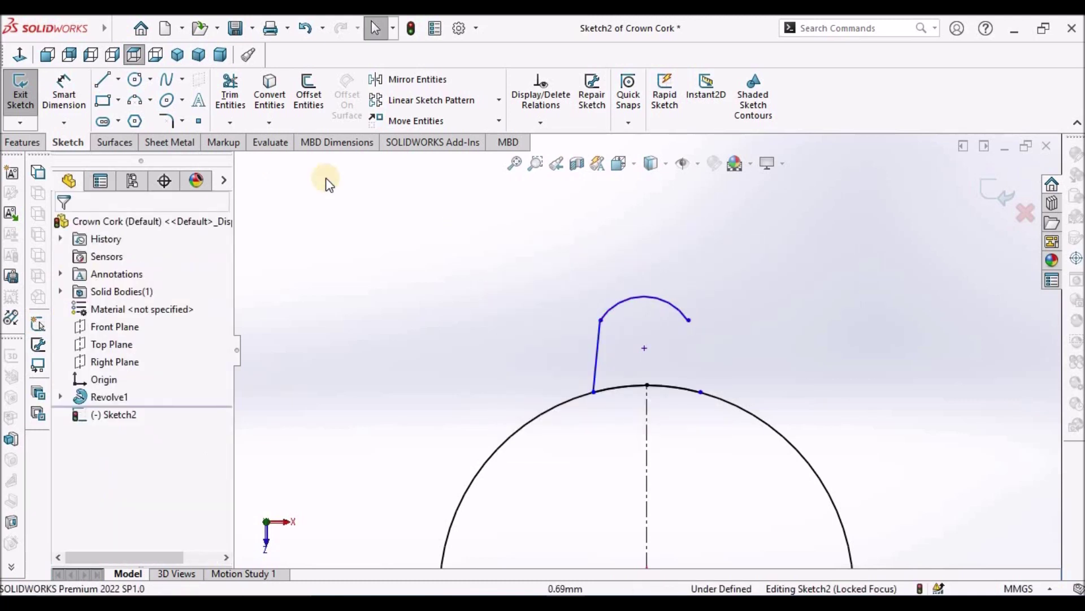
Draw a line joining the right endpoints of the lower and upper arcs to close the tab profile.
left_click(103, 80)
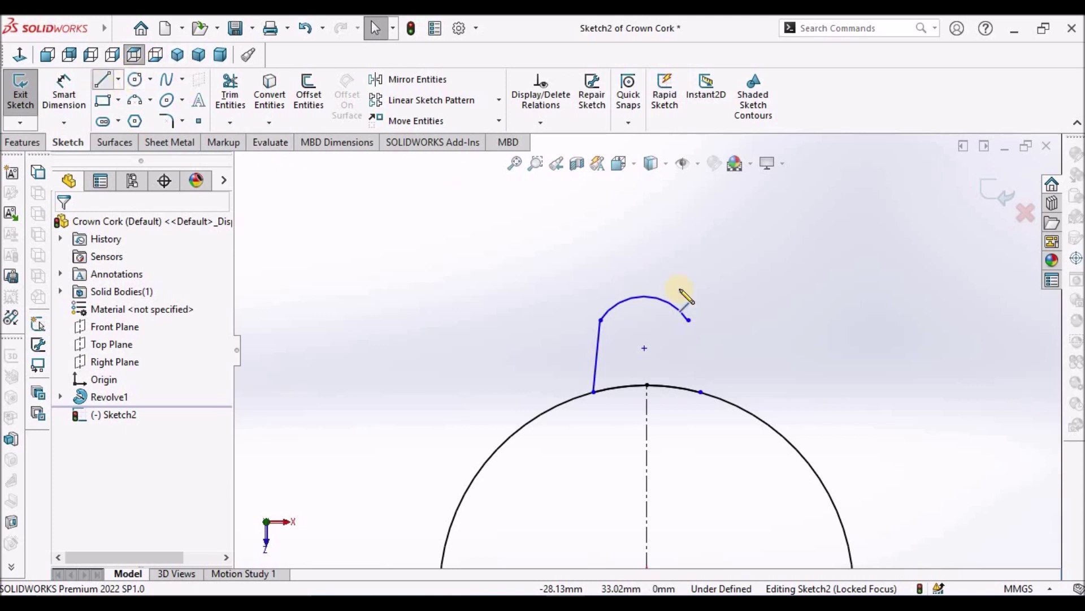
left_click(700, 391)
double_click(687, 322)
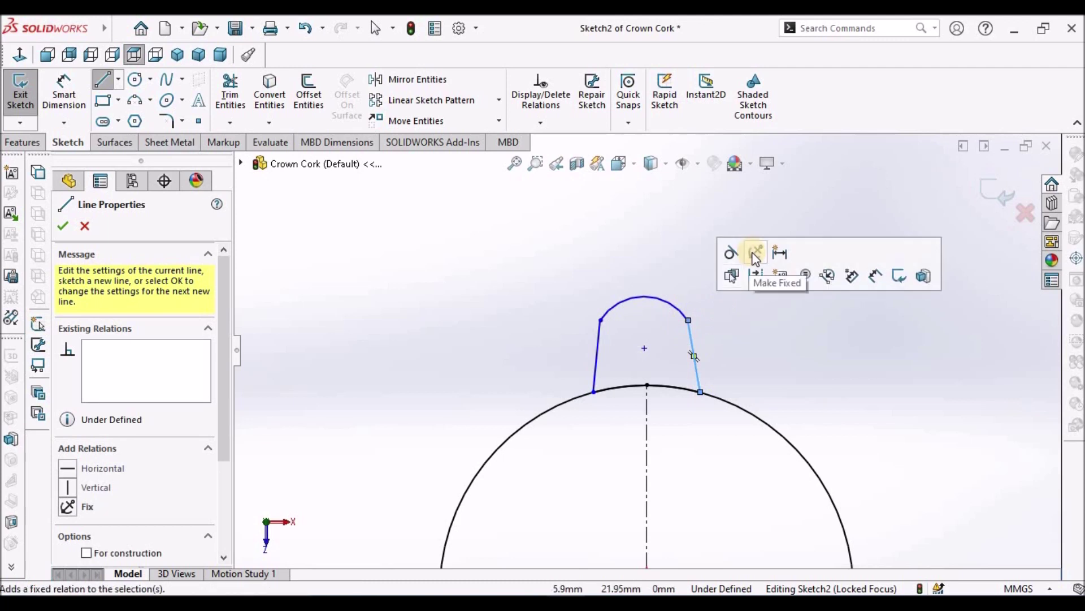
right_click(632, 230)
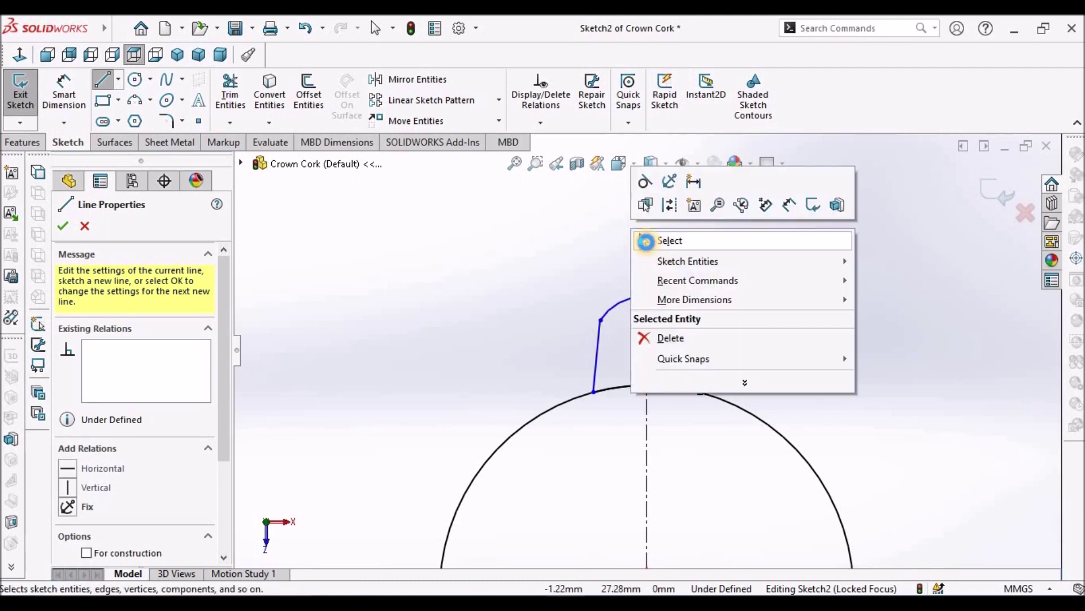
left_click(647, 242)
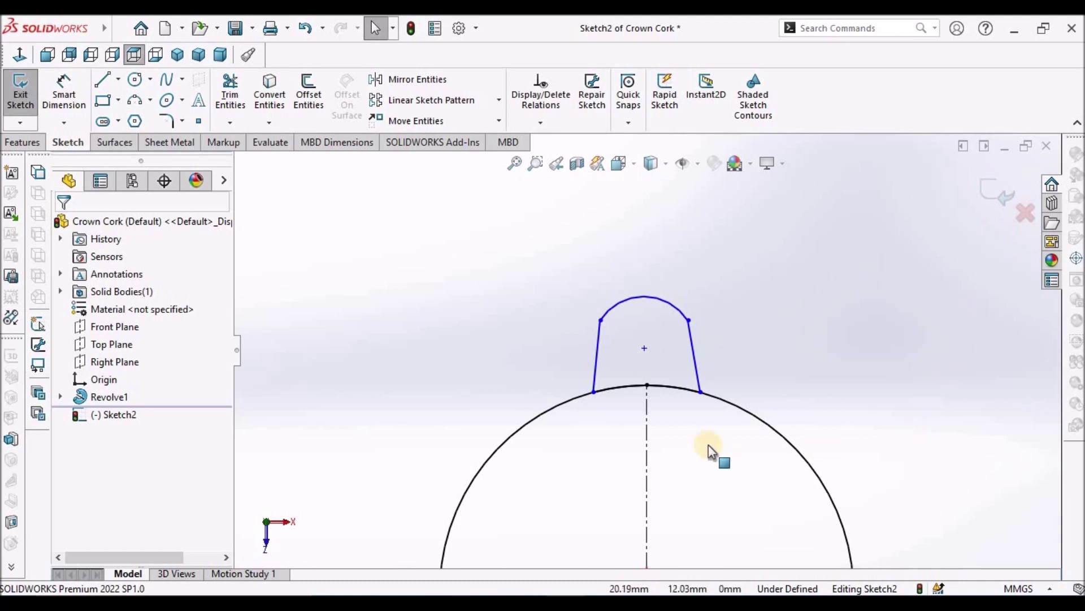
left_click(651, 456)
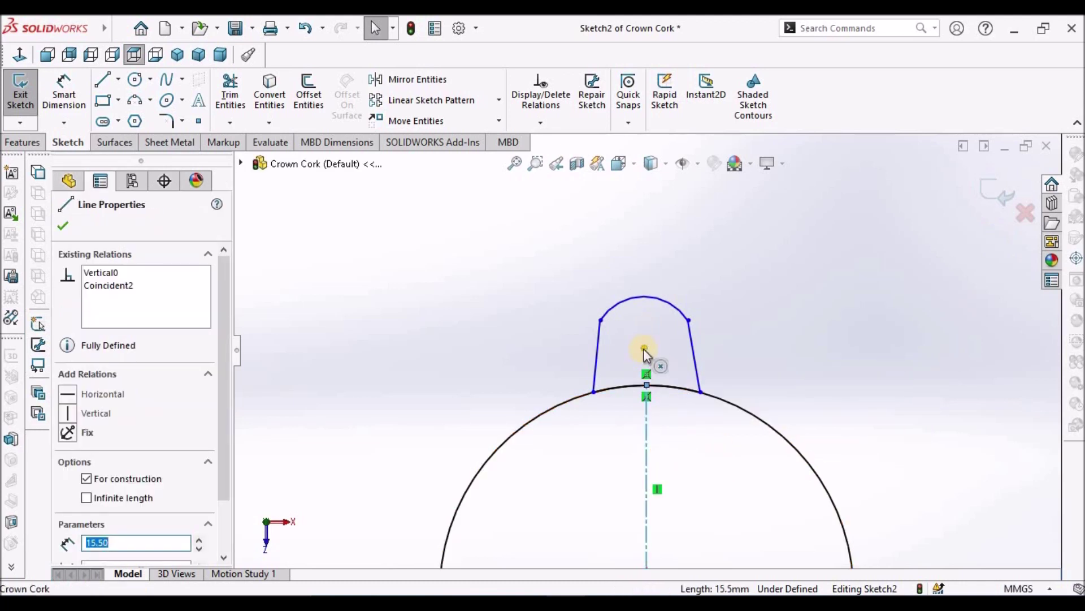
left_click(644, 349, "ctrl")
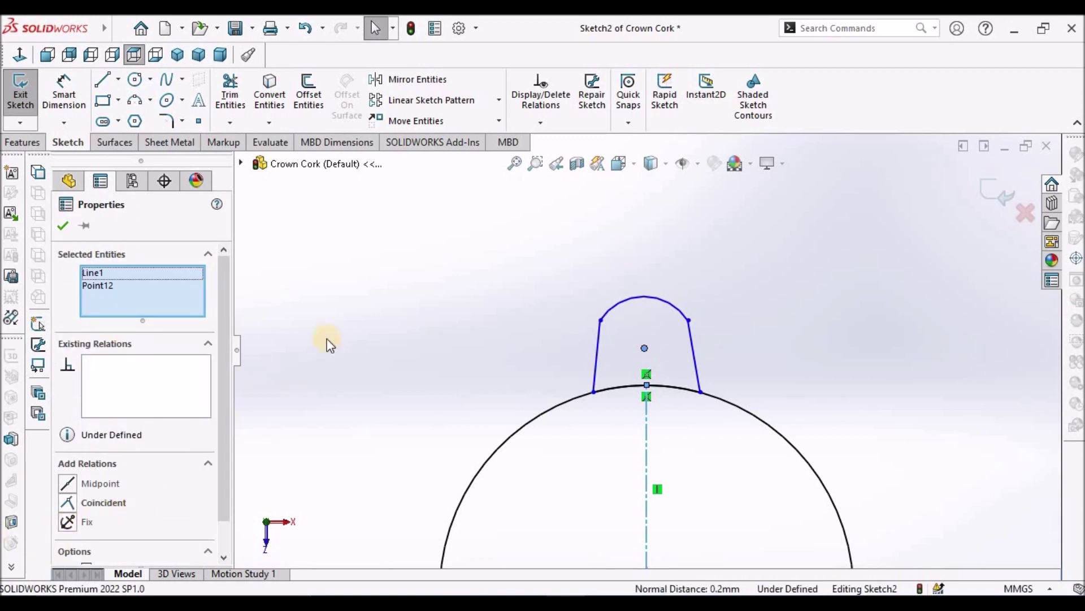
left_click(352, 325)
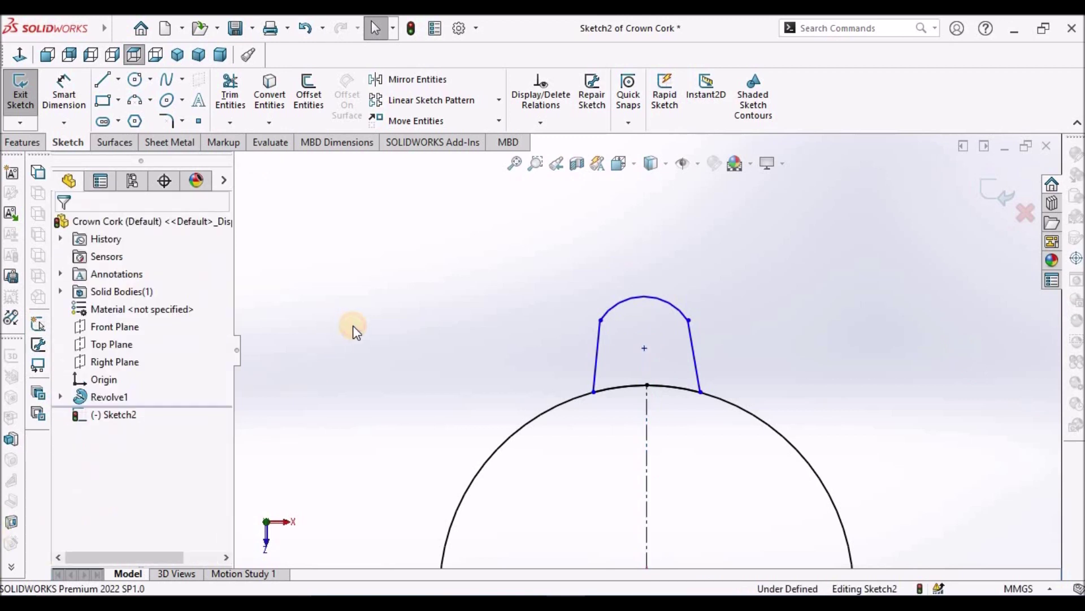
Sketch a centerline from the circle's topmost point to the upper arc's midpoint and make it vertical.
left_click(118, 79)
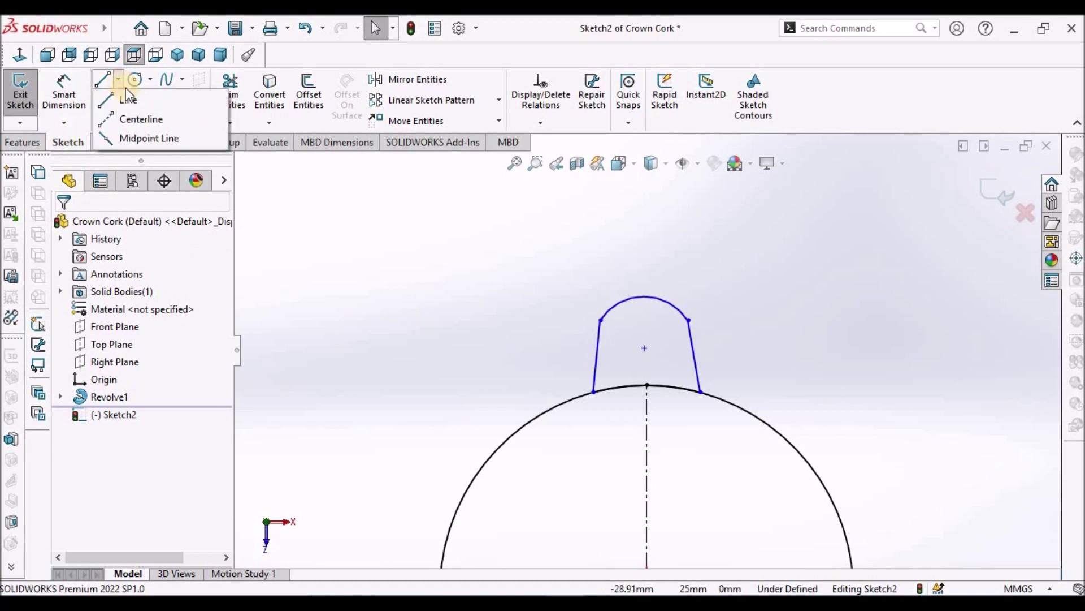
left_click(156, 120)
left_click(646, 385)
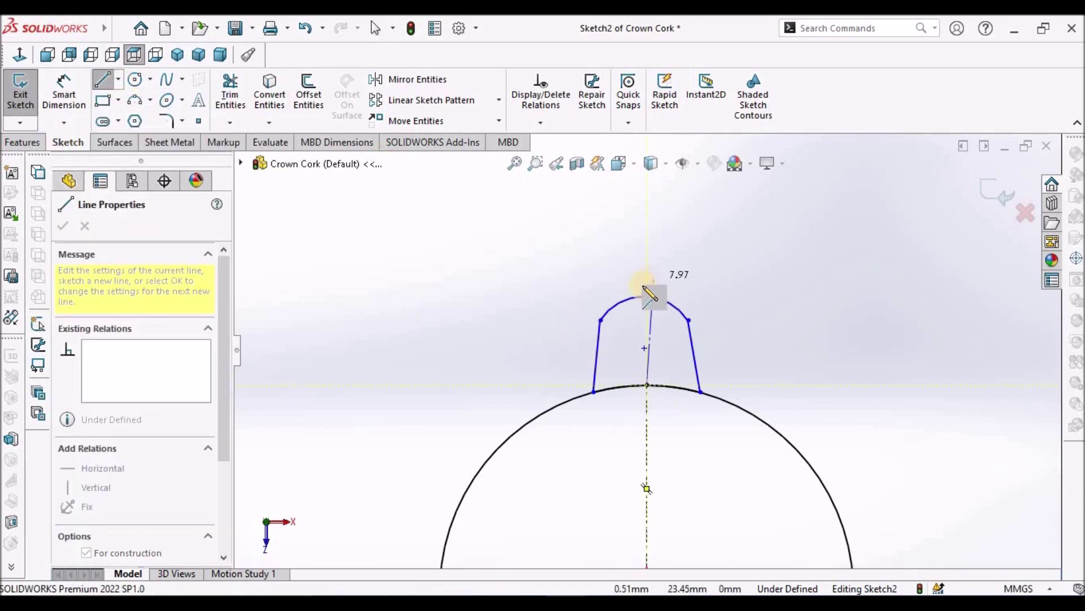
left_click(643, 296)
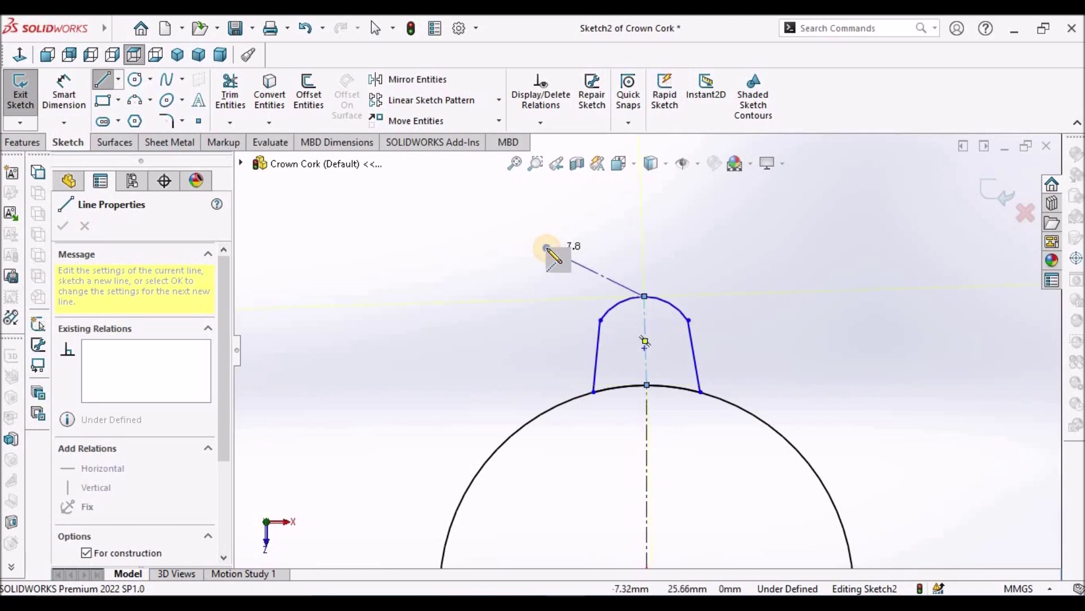
right_click(553, 252)
left_click(579, 257)
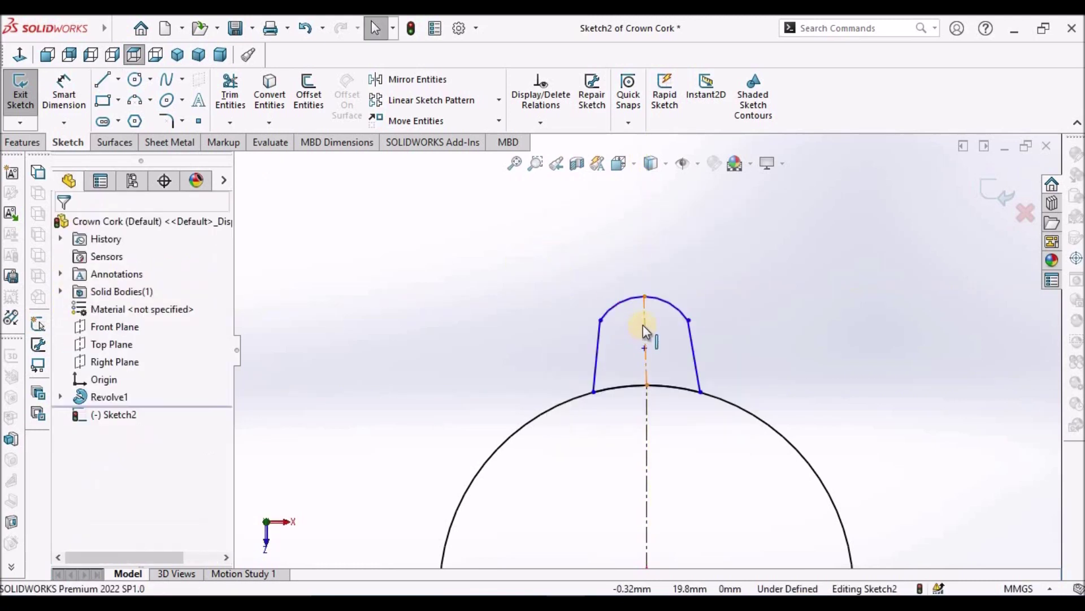
left_click(643, 325)
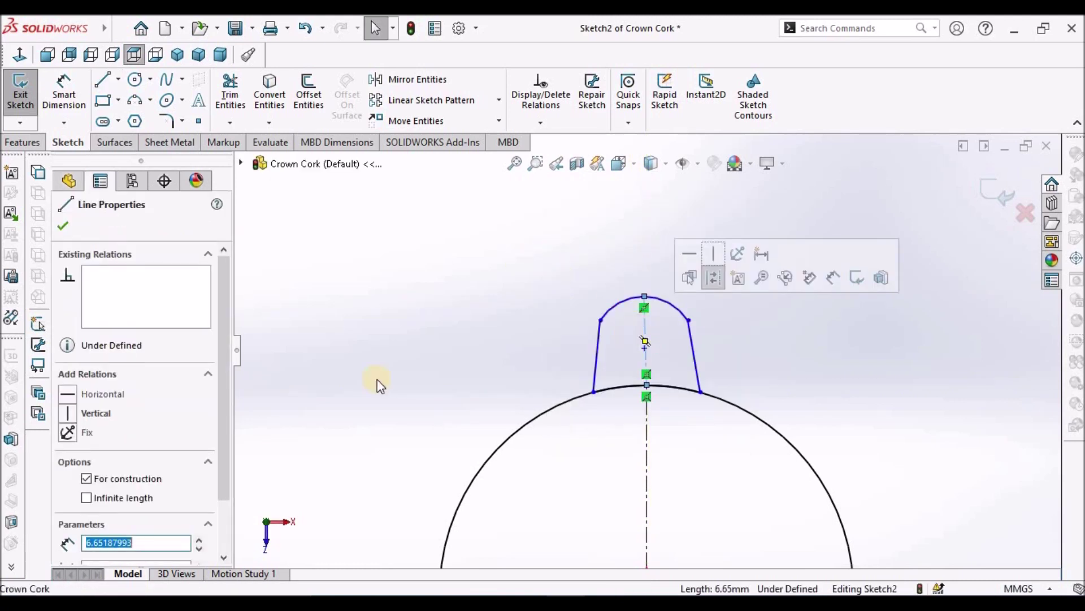
left_click(69, 412)
left_click(484, 340)
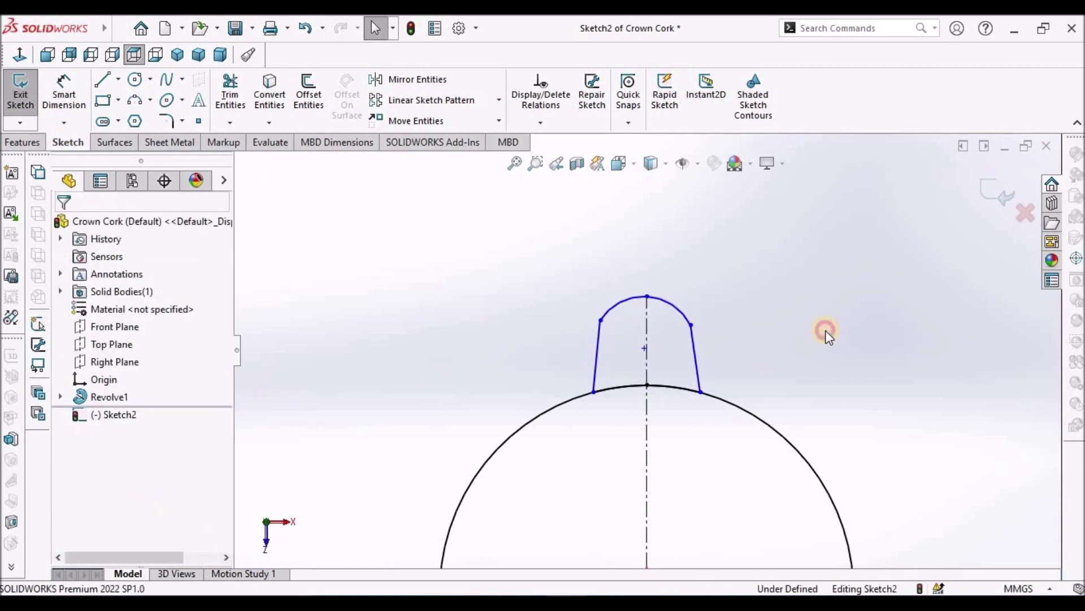
Make the upper arc and the tab's right line tangent at their shared endpoint.
left_click(692, 325)
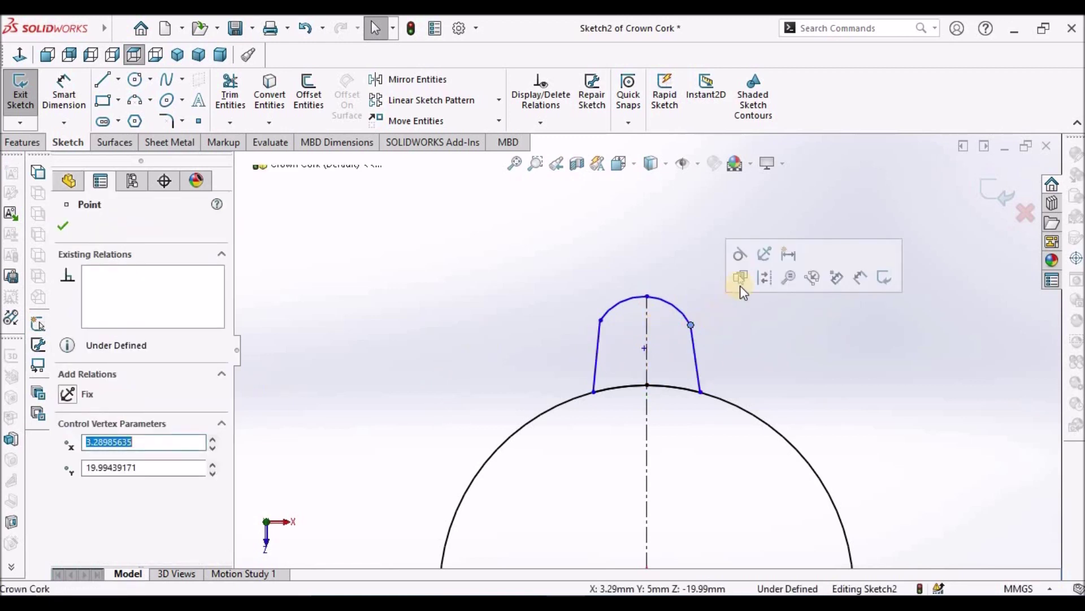
left_click(738, 256)
left_click(575, 331)
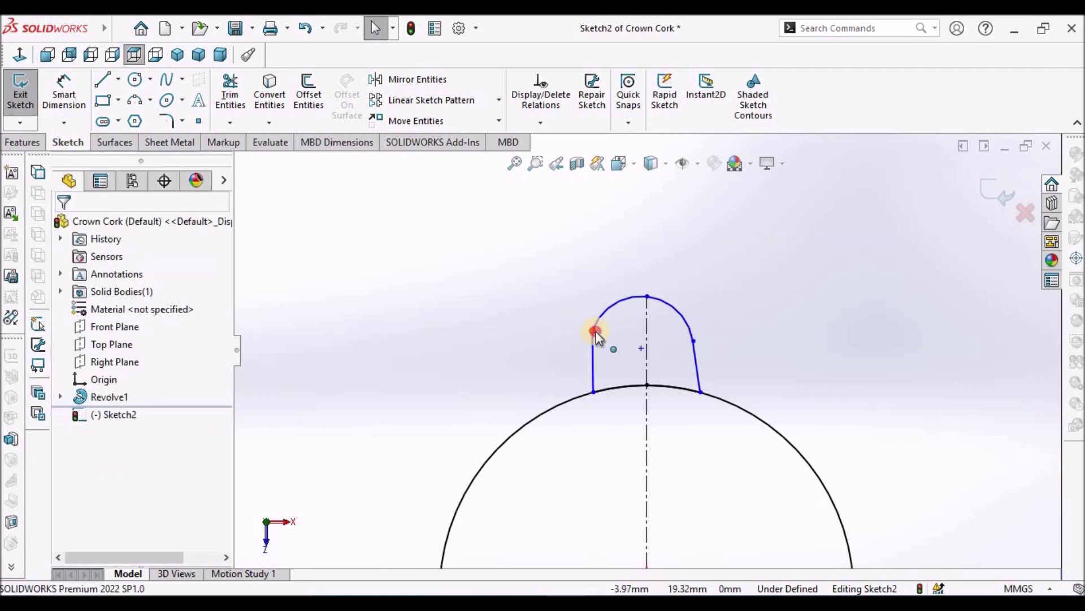
Try to make the upper arc and the tab's left line tangent at their shared endpoint, and undo that relation.
left_click(594, 332)
left_click(686, 282)
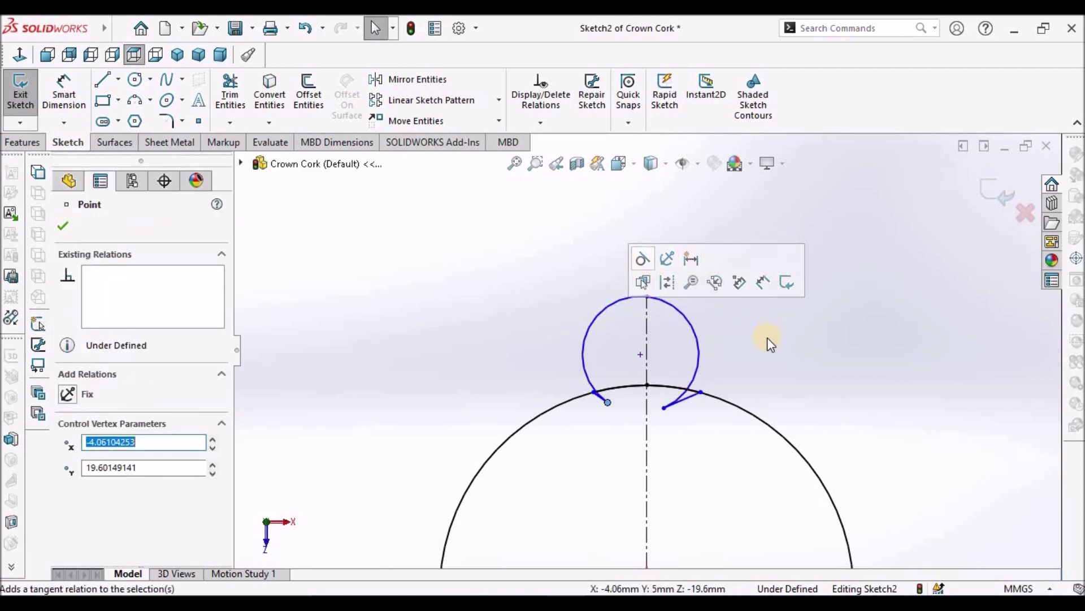
key("ctrl+z")
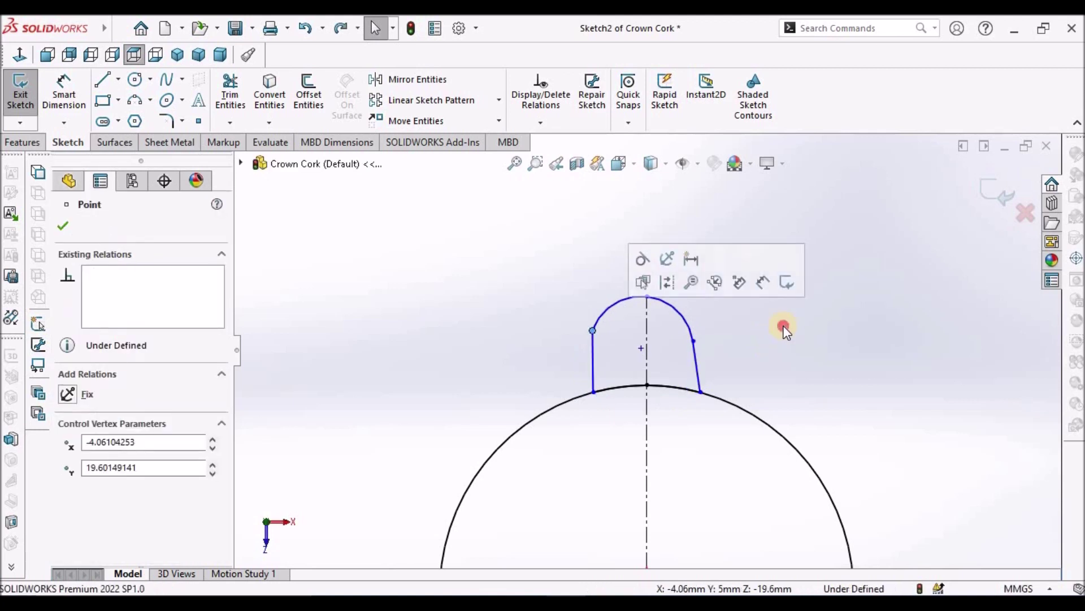
Make the upper arc's center point coincident with the short centerline inside the tab.
left_click(649, 365)
left_click(641, 347, "ctrl")
left_click(67, 502)
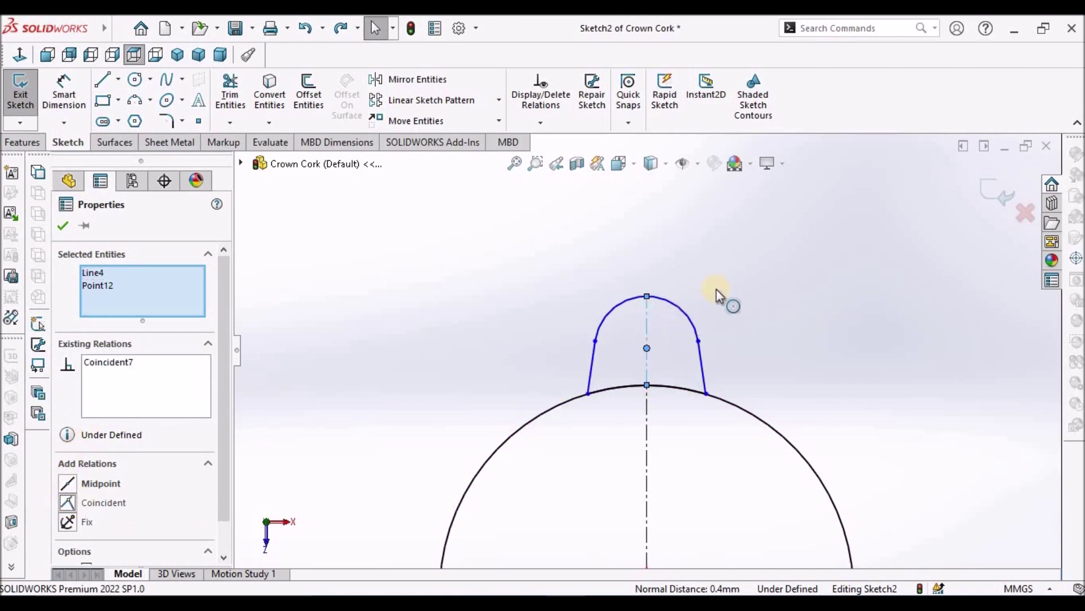
left_click(786, 268)
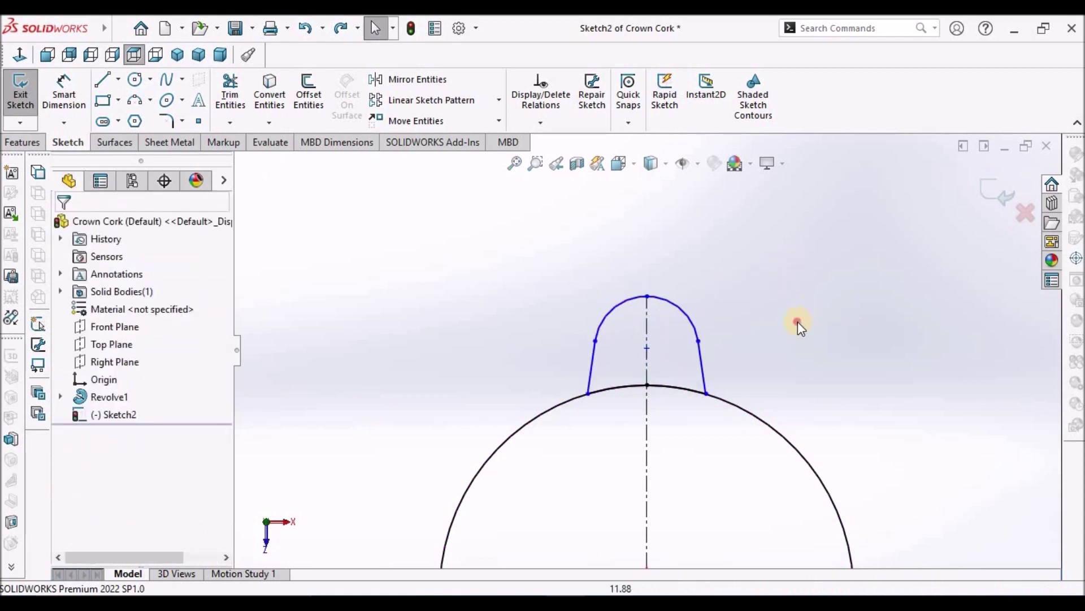
Make the upper arc's two endpoints symmetric about the circle's vertical centerline.
left_click(699, 342)
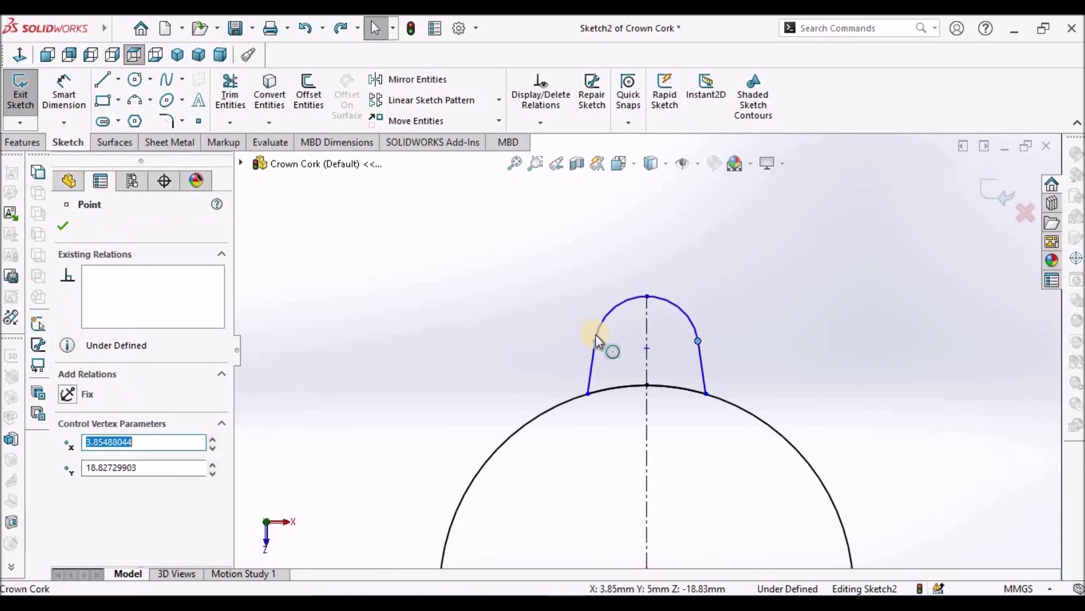
left_click(596, 341, "ctrl")
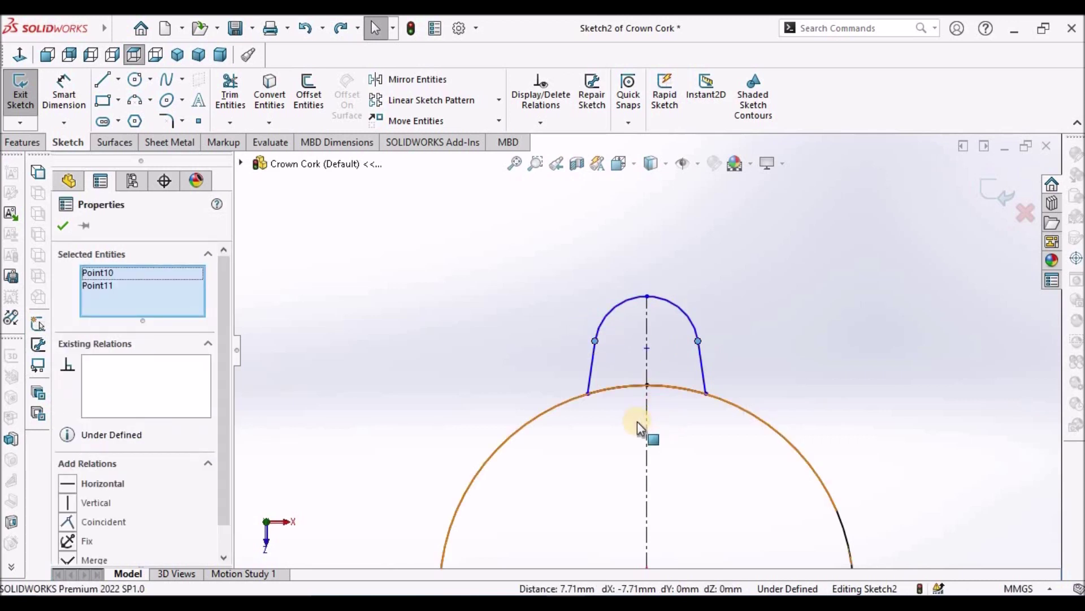
left_click(646, 423, "ctrl")
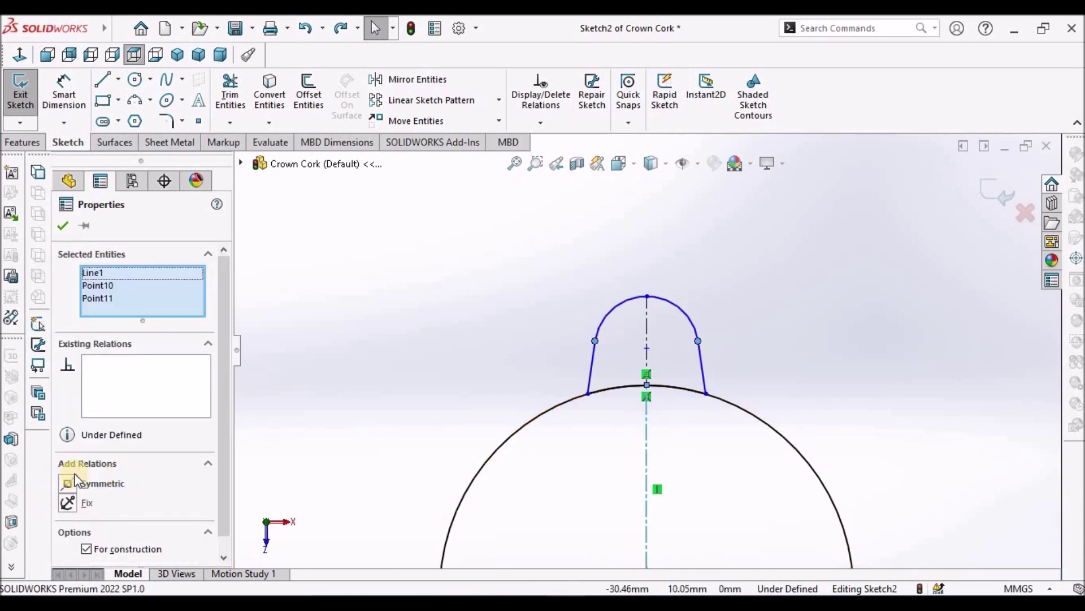
left_click(66, 484)
left_click(828, 348)
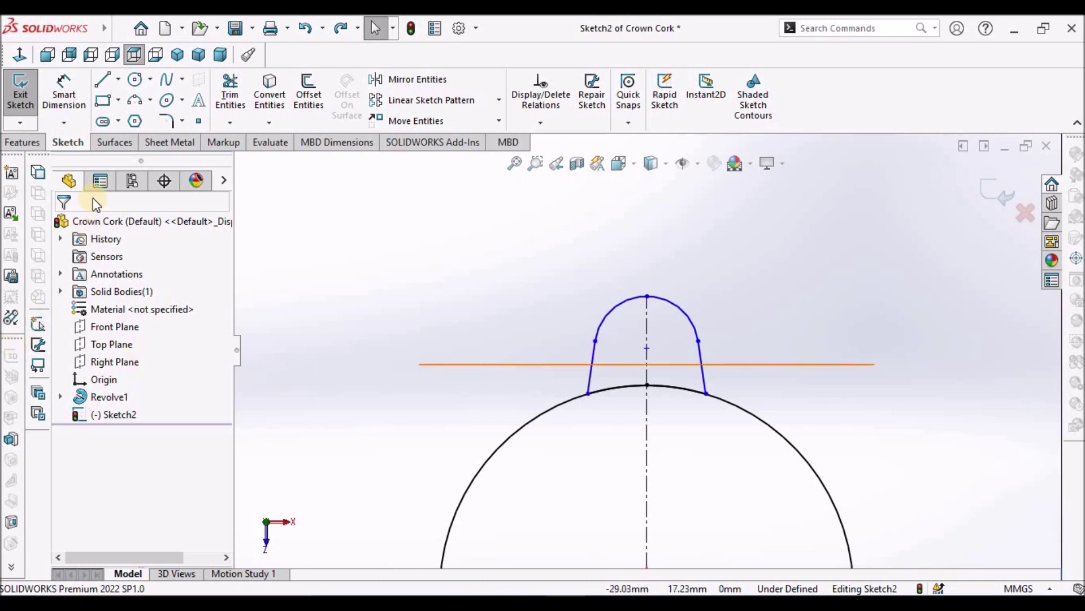
Dimension the tab's short vertical centerline and set its length to 0.75 mm.
left_click(85, 85)
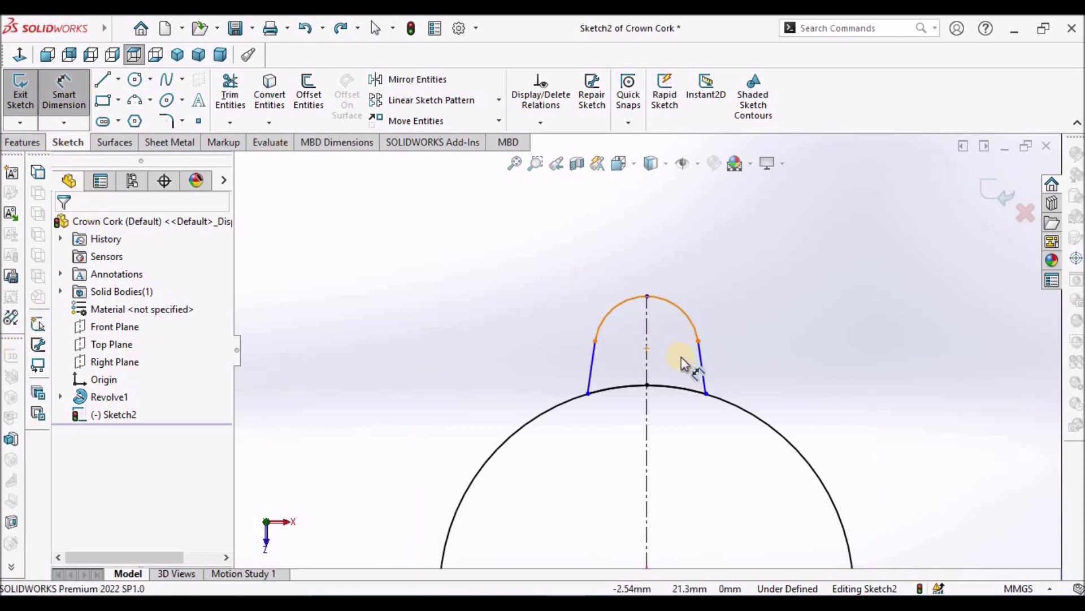
left_click(646, 317)
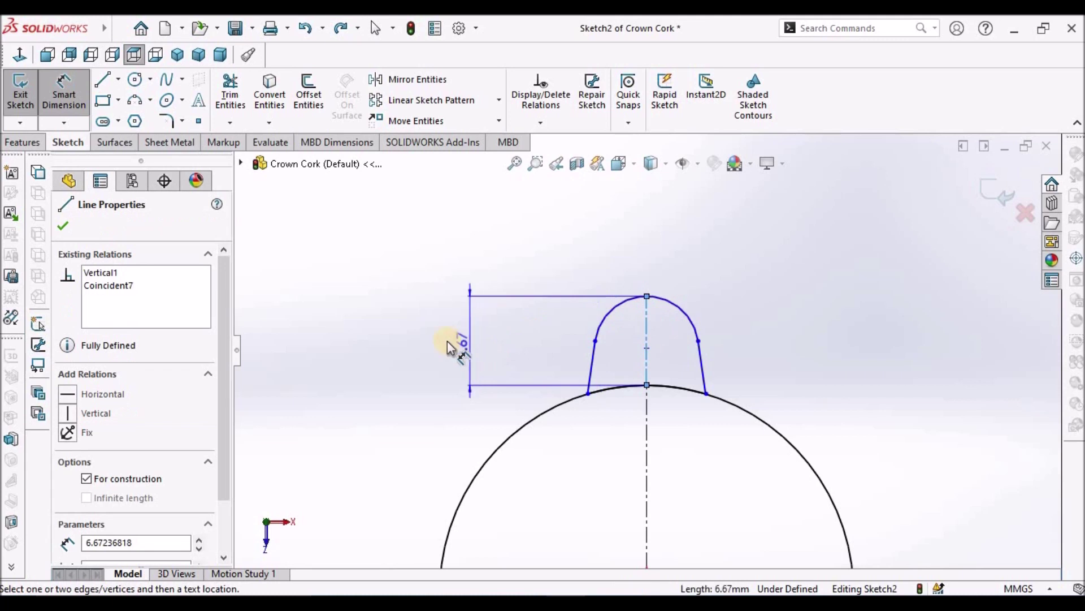
left_click(448, 345)
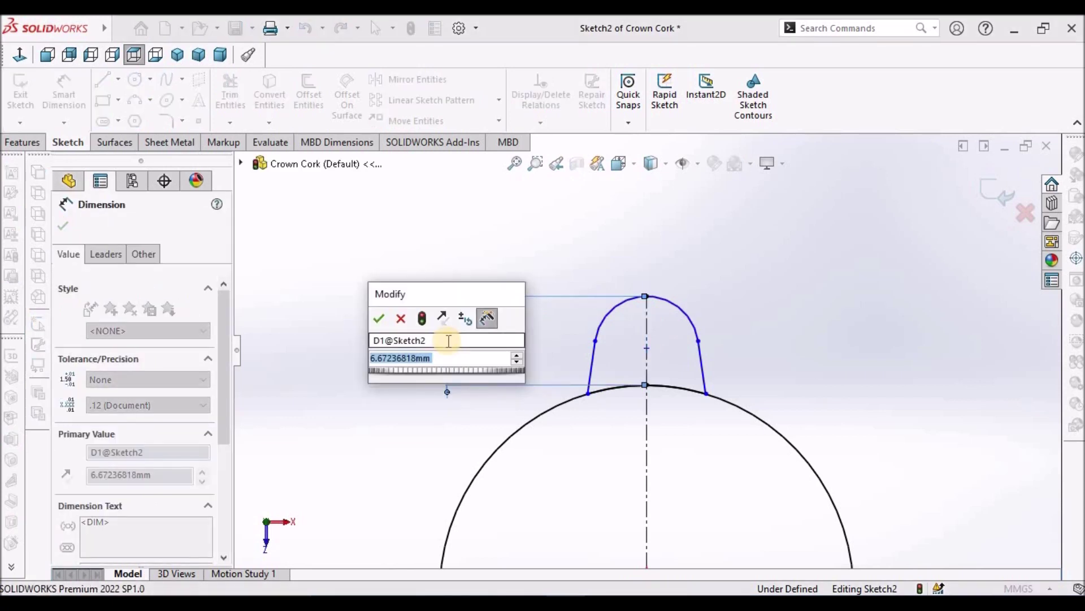
type(".75")
key("Return")
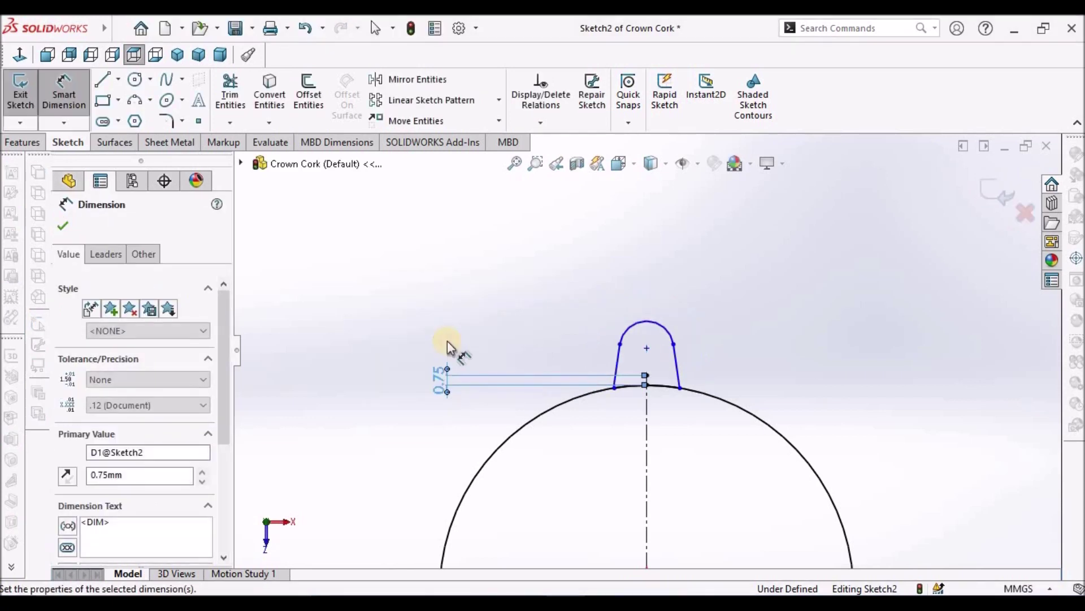
left_click(788, 351)
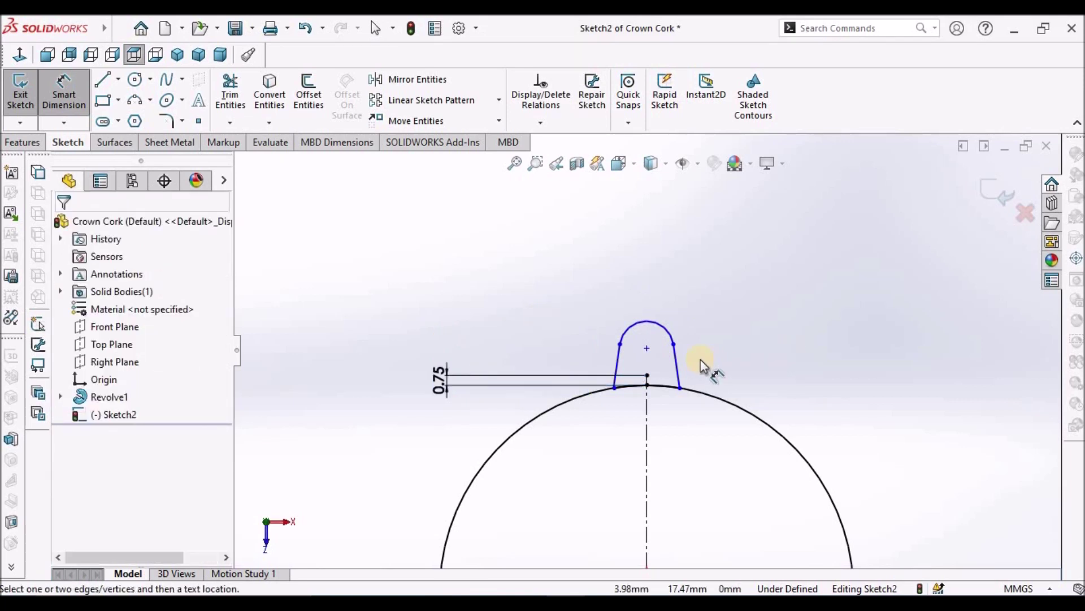
key("Escape")
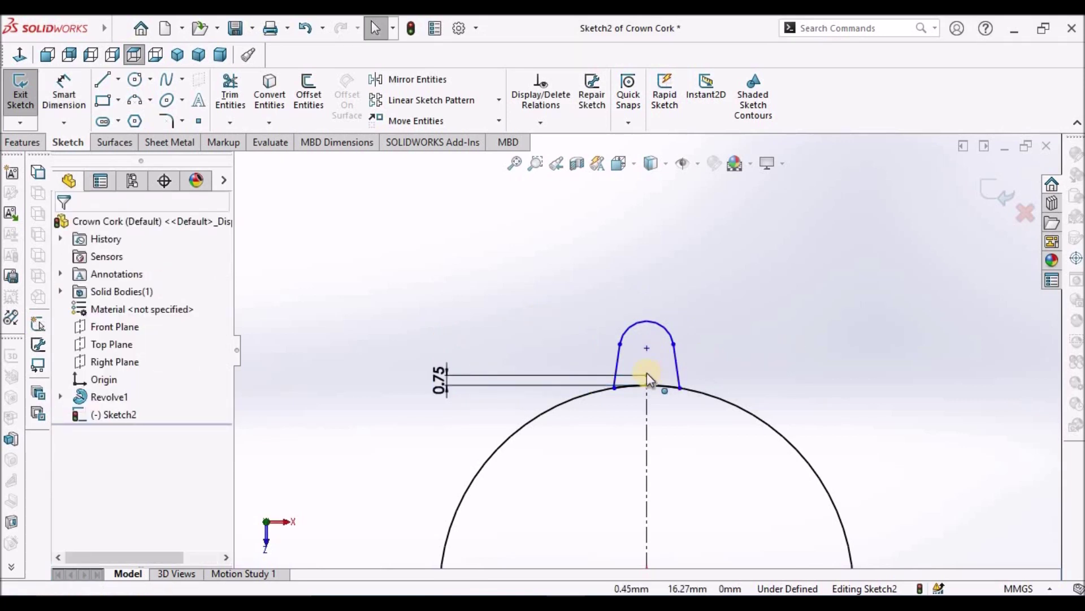
Try to make the upper arc's midpoint coincident with the short centerline's upper endpoint, and undo that relation and the 0.75 mm centerline length.
left_click(647, 374)
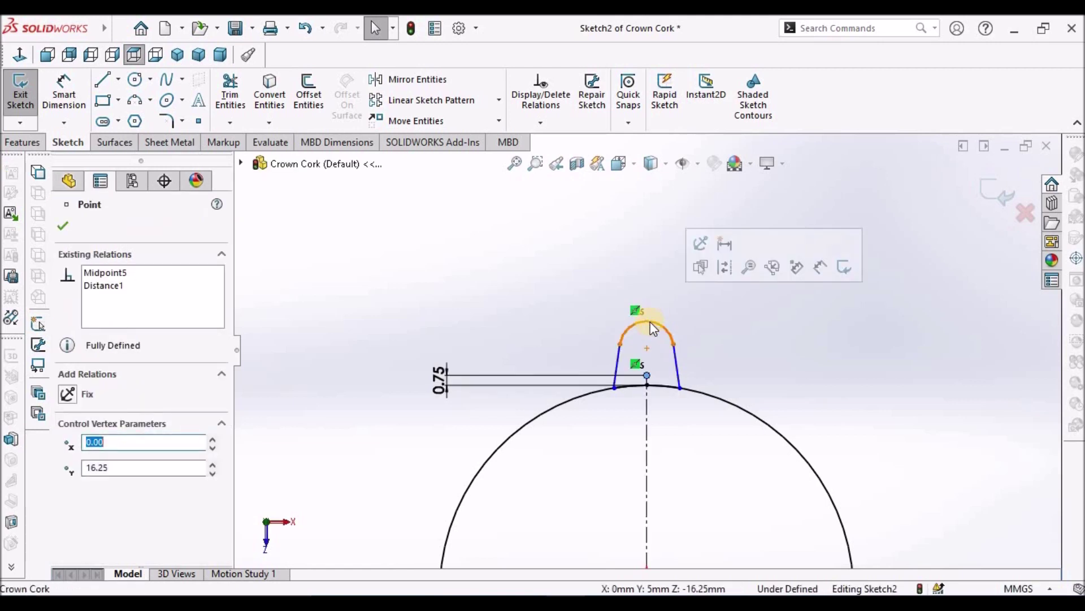
left_click(648, 323)
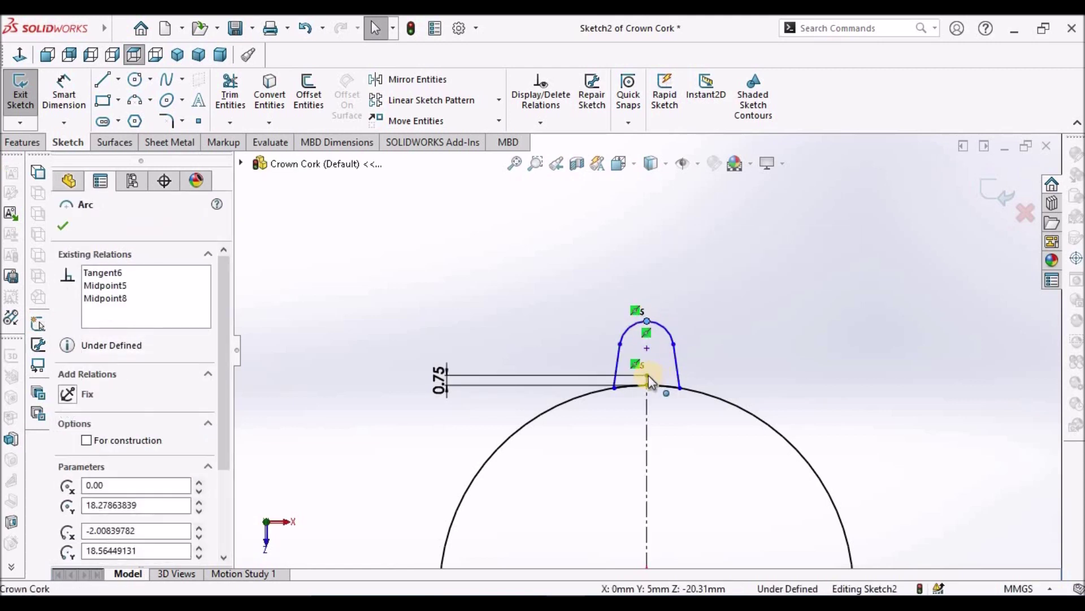
left_click(647, 374)
left_click(646, 385, "ctrl")
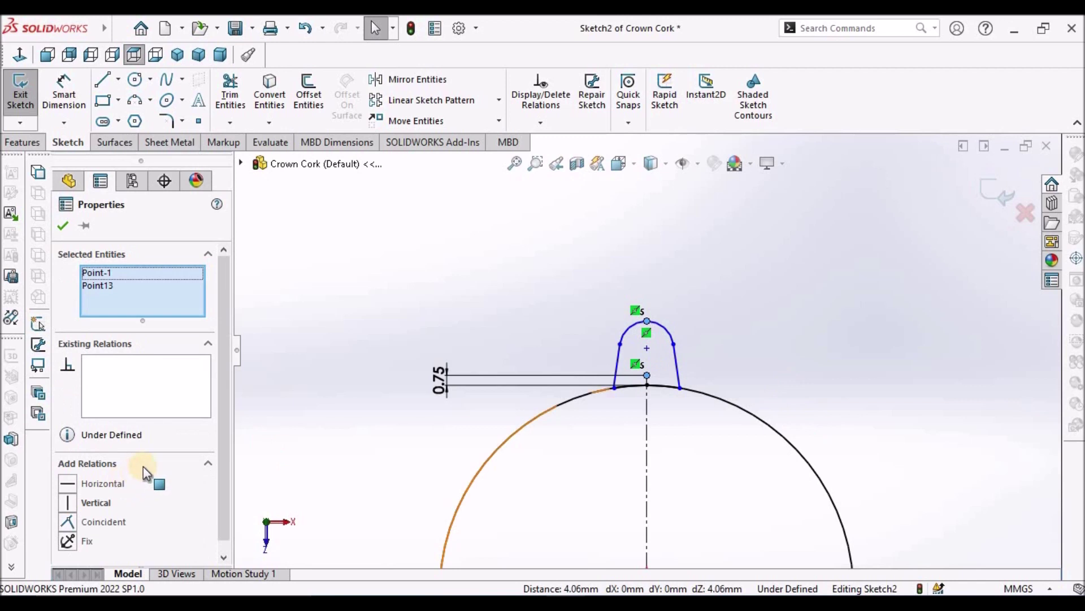
left_click(68, 524)
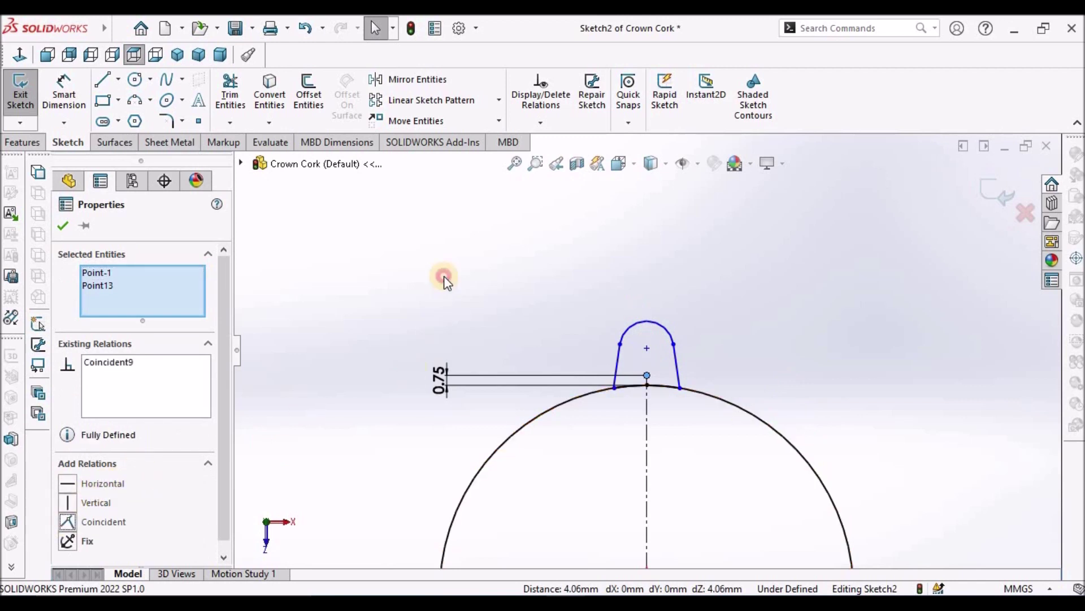
left_click(452, 298)
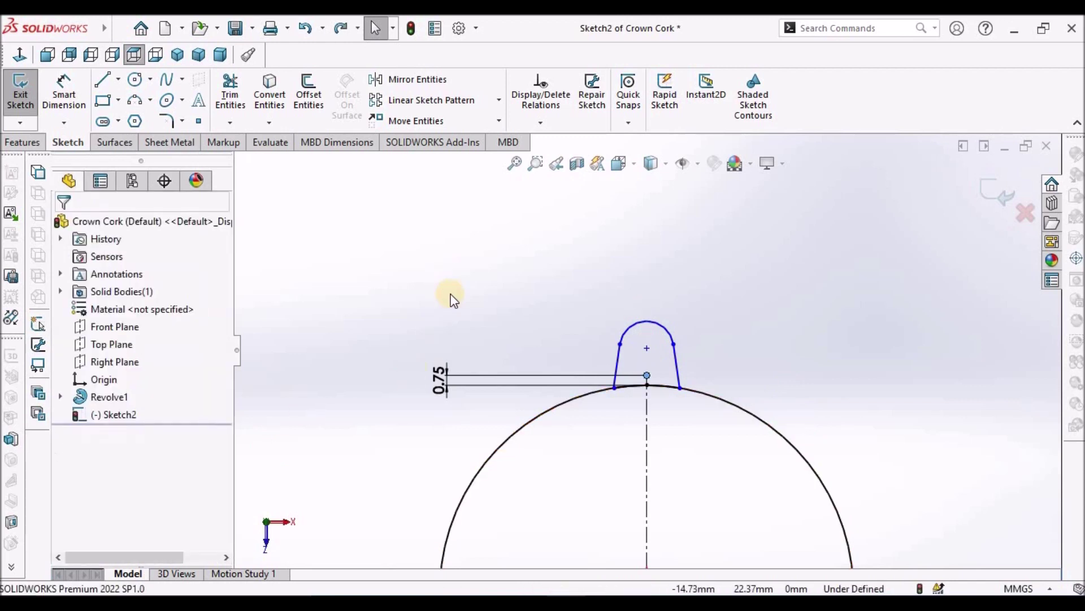
key("ctrl+z")
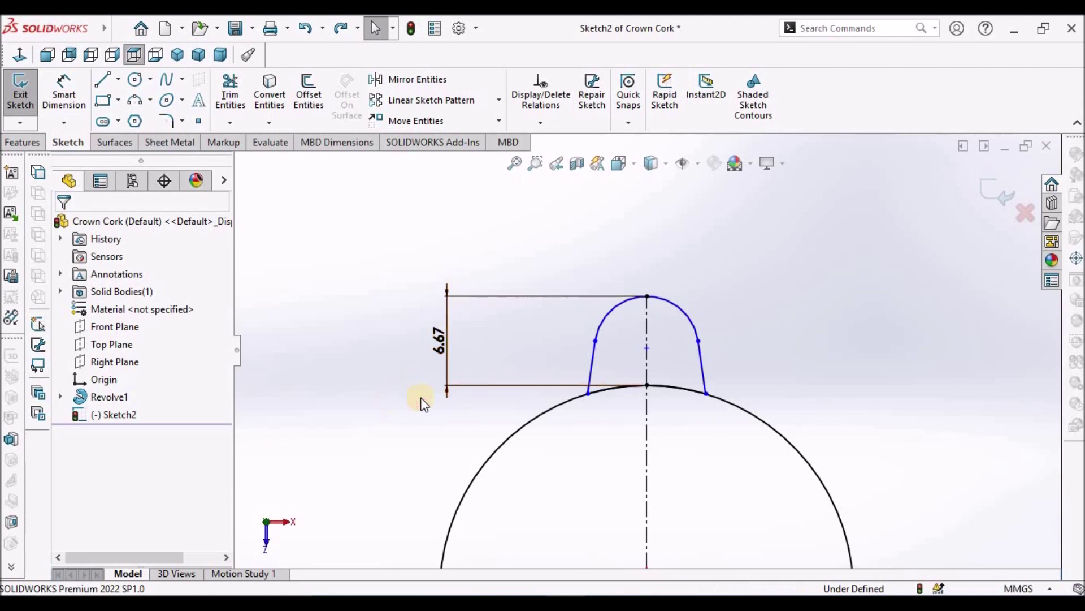
Reshape the tab by moving its lower-left endpoint inward and the arc's right endpoint down, leaving the tab about 2 mm tall.
scroll(666, 285, "up", 2)
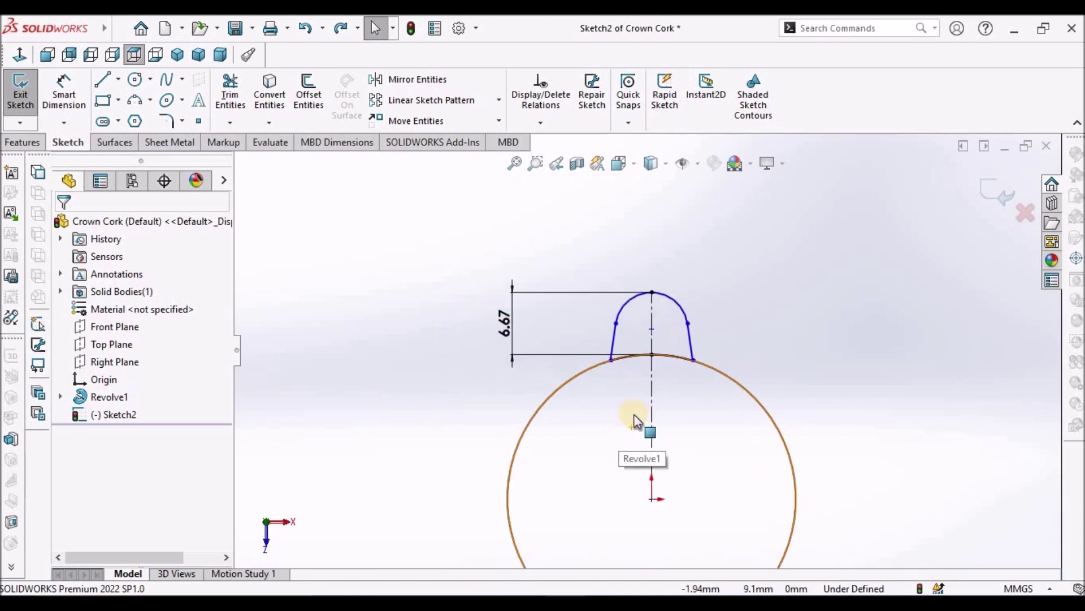
scroll(634, 415, "down", 3)
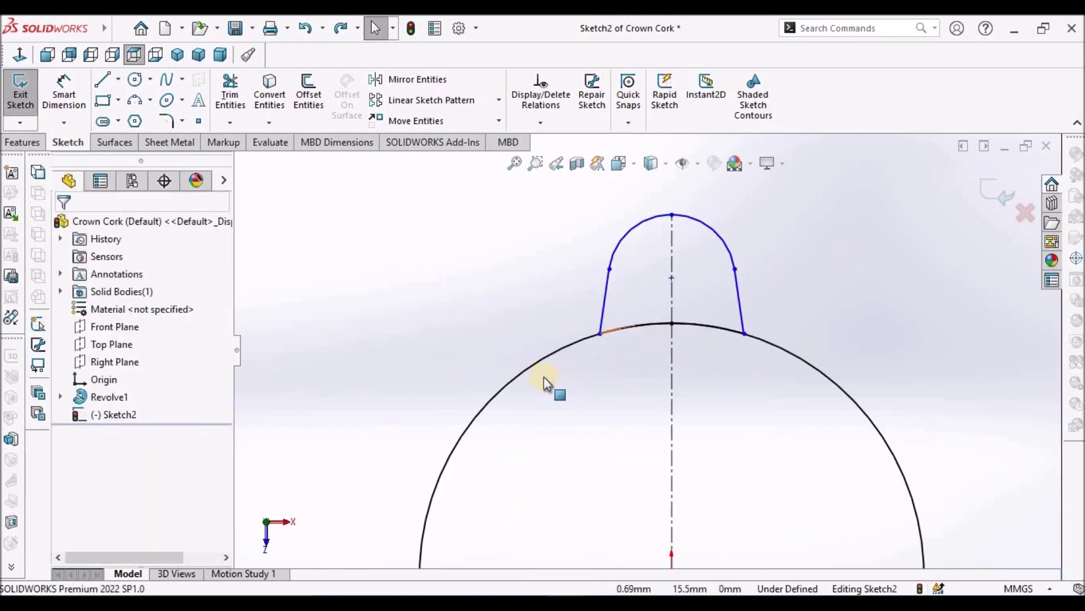
left_click_drag(599, 334, 641, 324)
left_click(591, 249)
scroll(629, 259, "down", 5)
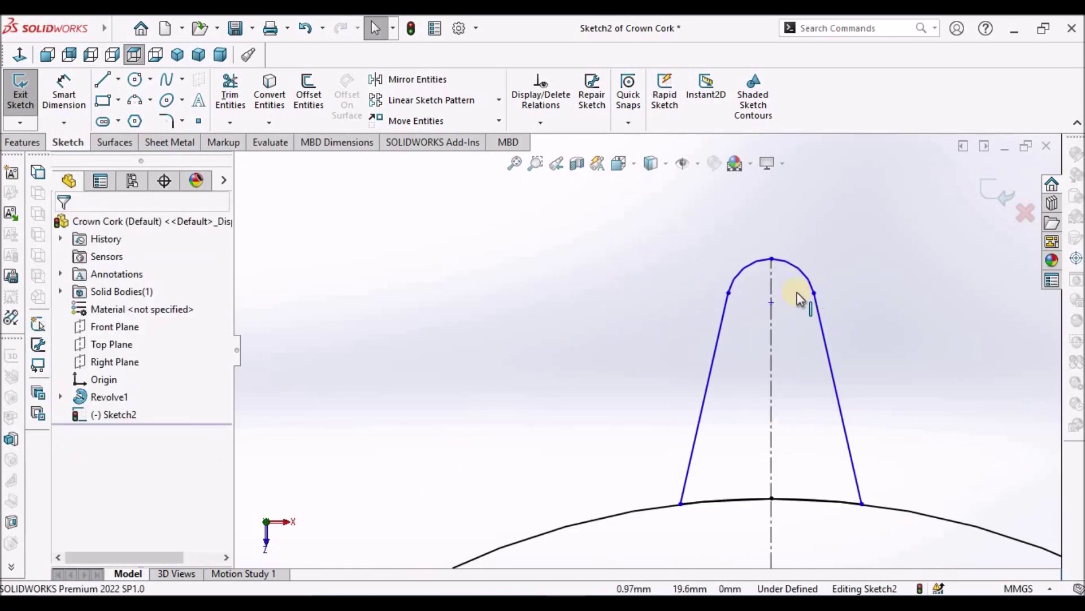
left_click_drag(813, 297, 813, 423)
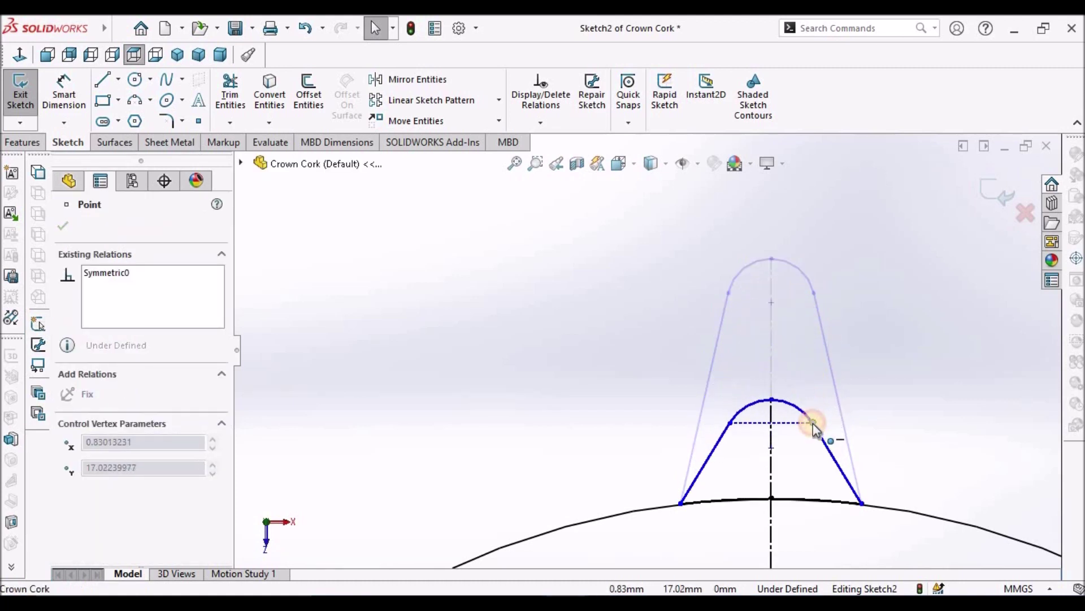
left_click(615, 389)
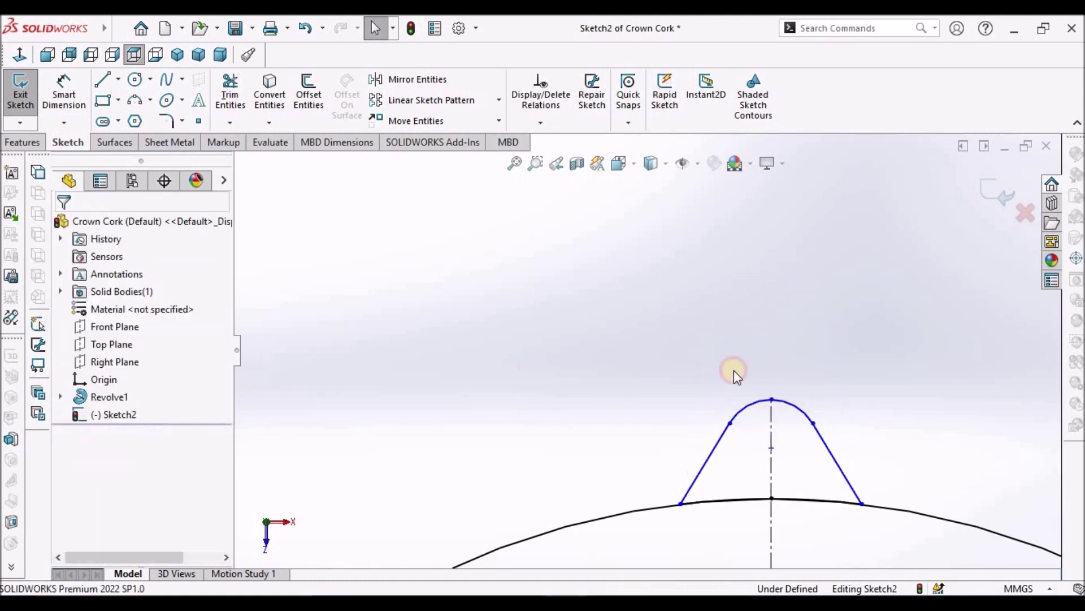
Dimension the reshaped tab's short centerline from the circle upward at 0.75 mm.
left_click(64, 91)
left_click(771, 461)
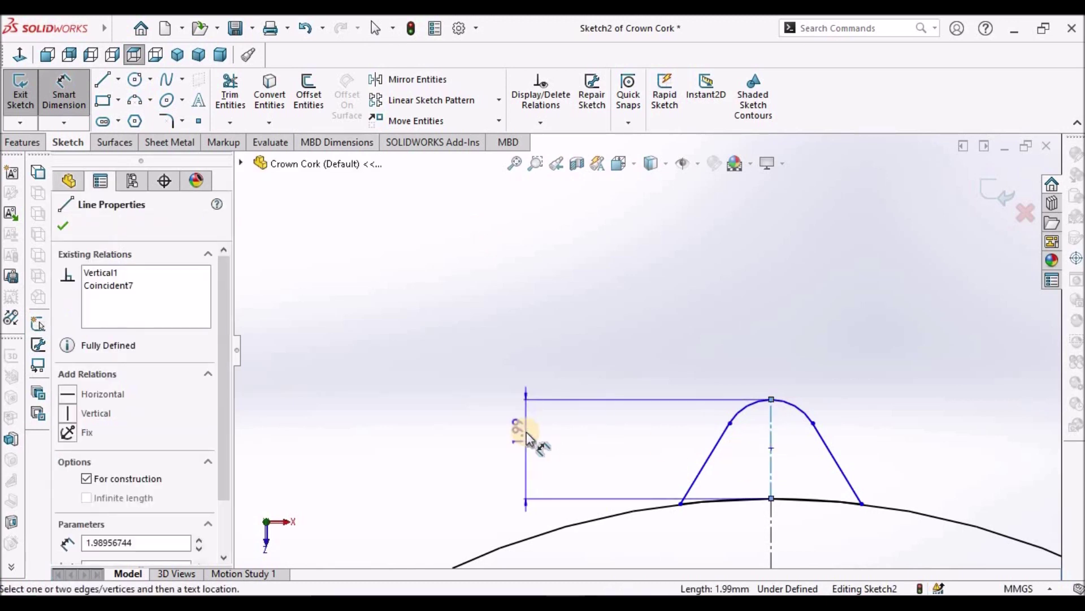
left_click(534, 444)
type(".75")
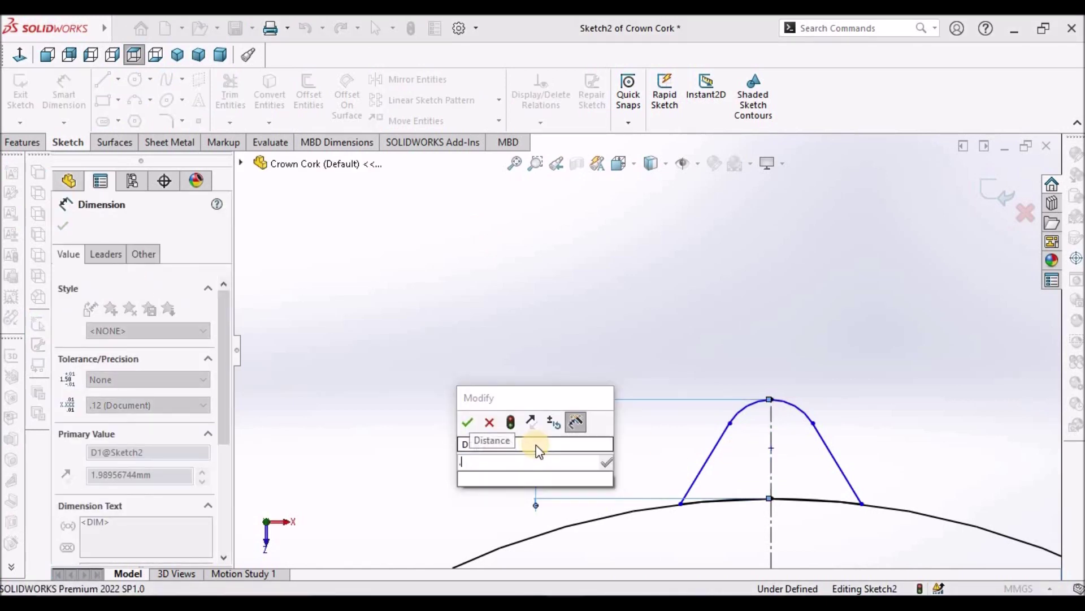
key("Return")
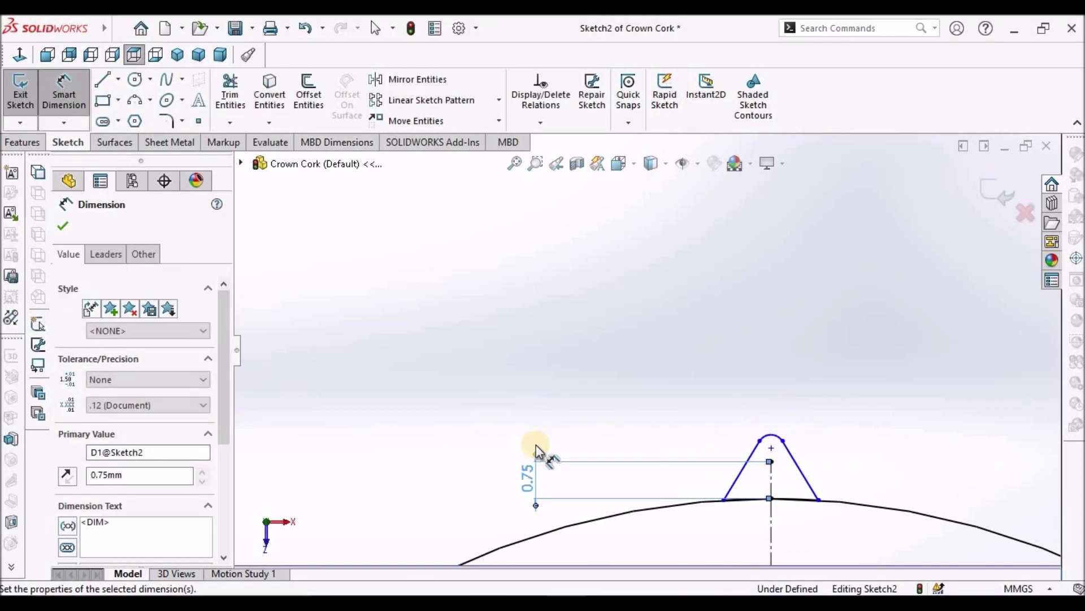
left_click(660, 358)
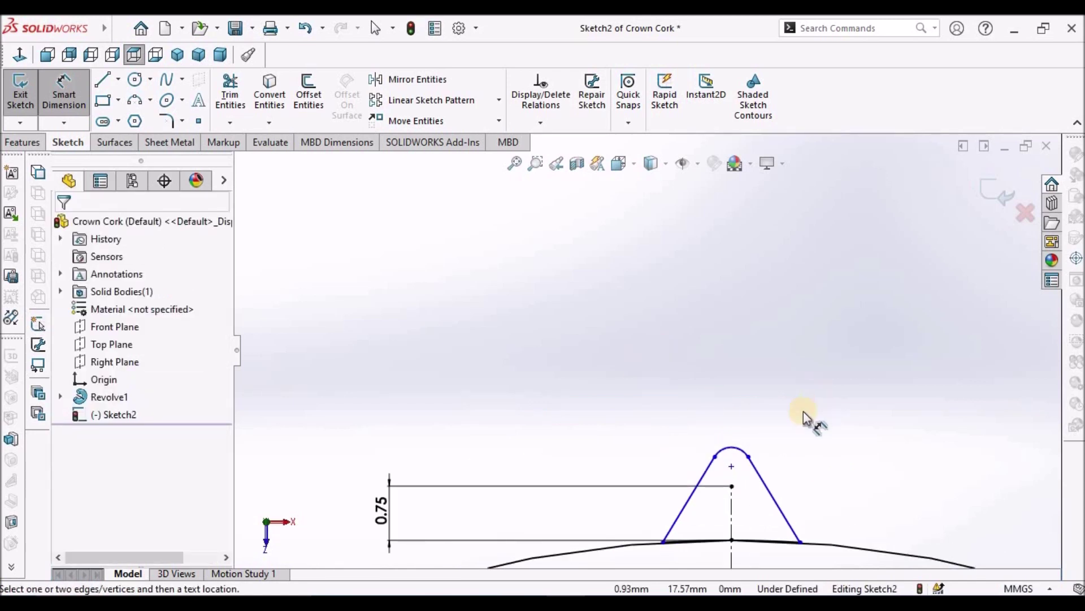
Dimension the tab's upper arc with a radius of 0.35 mm.
left_click(743, 452)
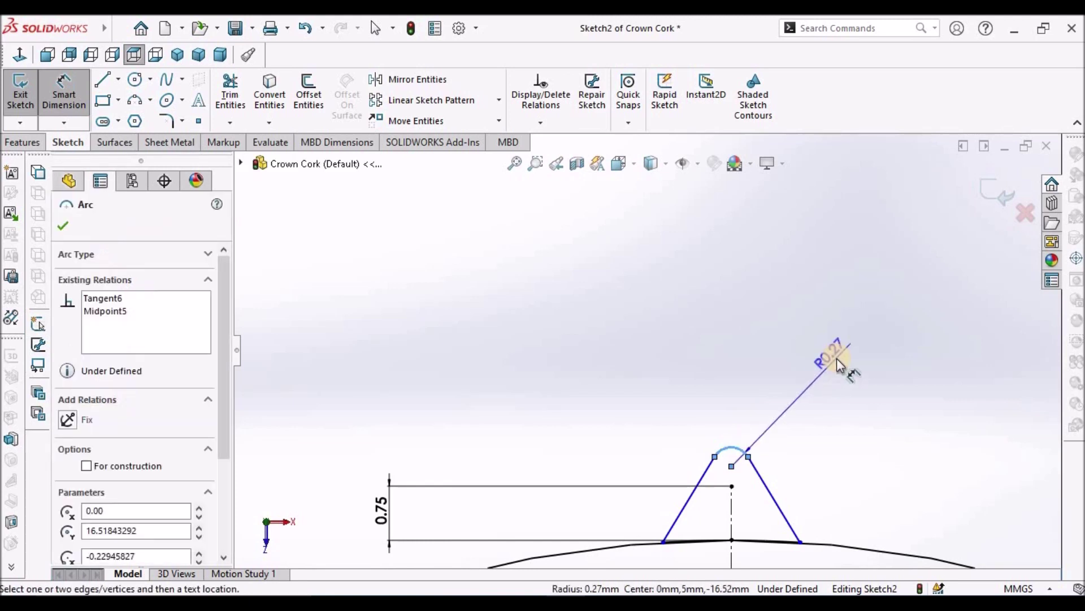
left_click(836, 359)
type("0.35")
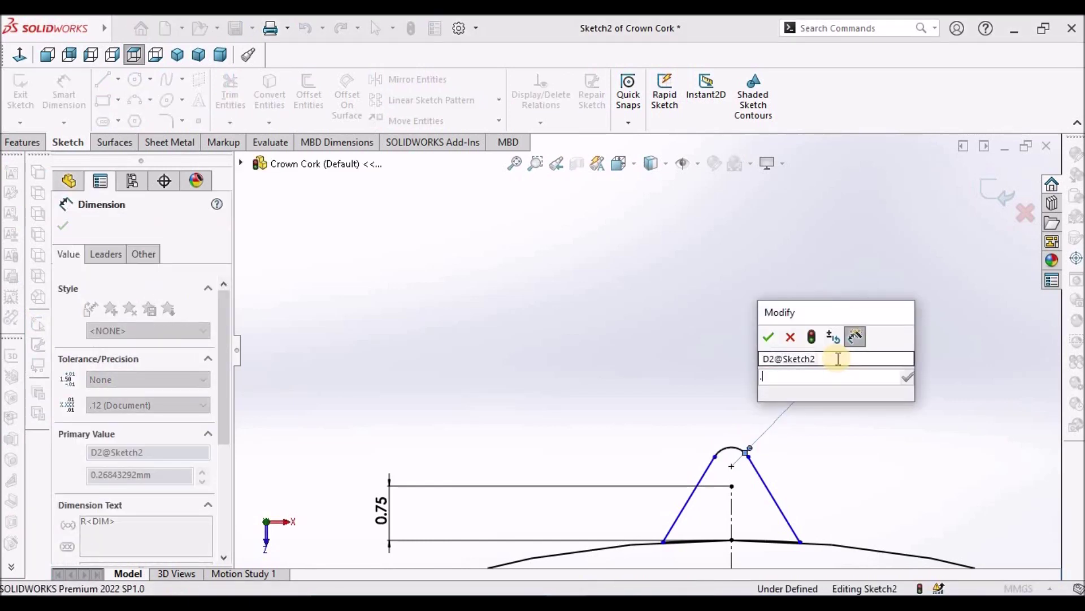
key("Return")
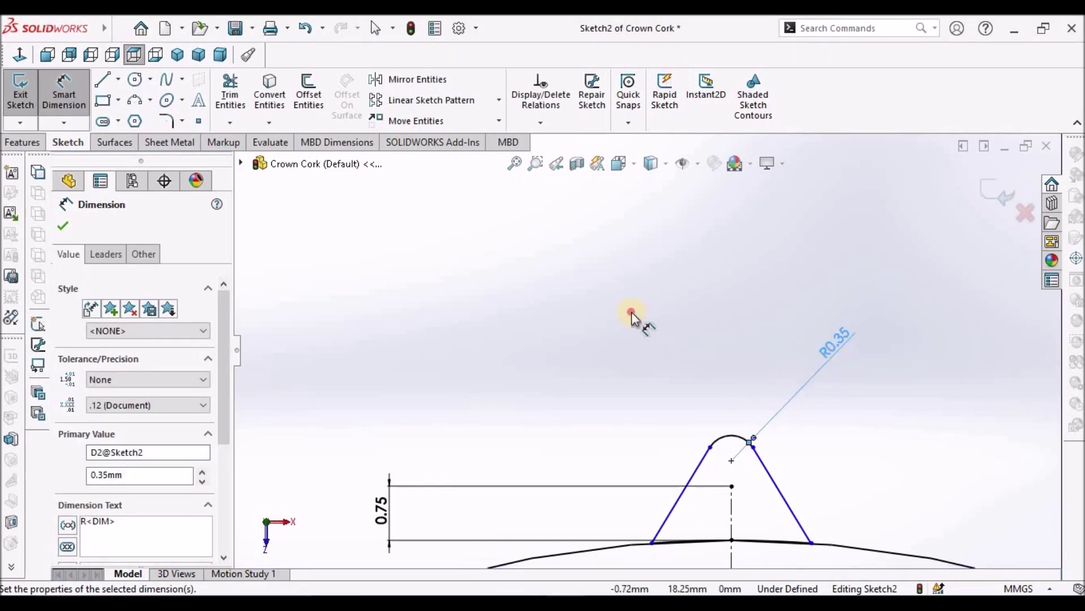
left_click(363, 417)
Dimension the angle between the tab's left line and the vertical centerline at 20 degrees.
key("z")
scroll(714, 507, "down", 1)
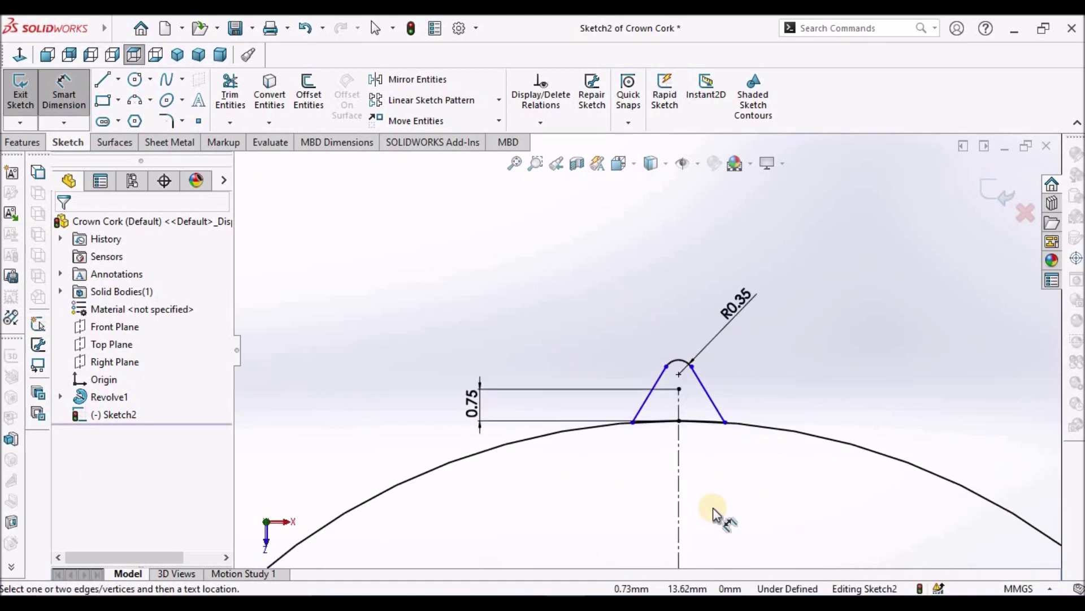
left_click(638, 409)
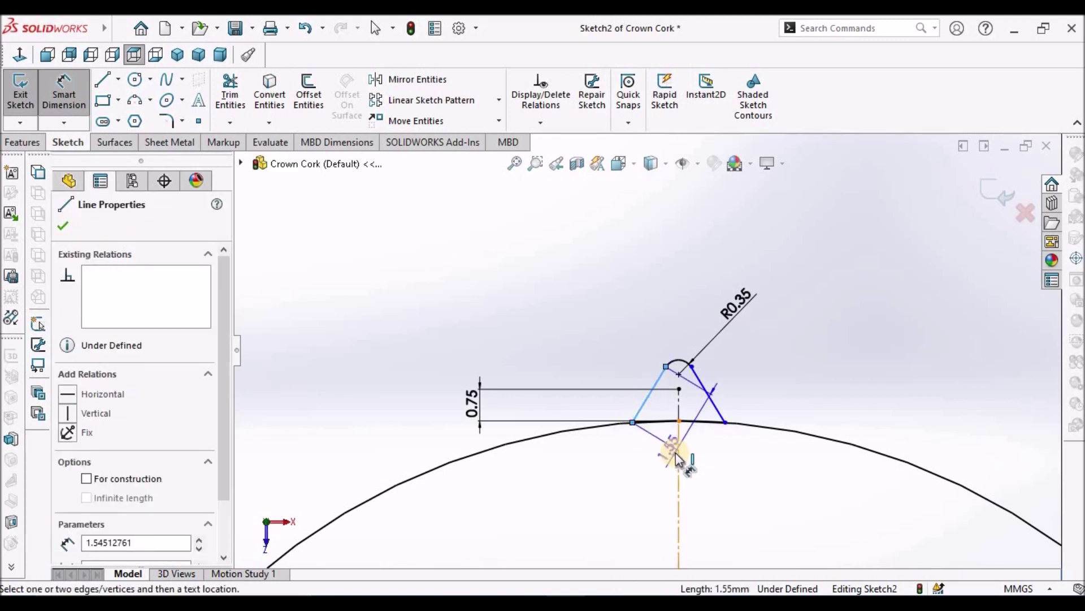
left_click(677, 454)
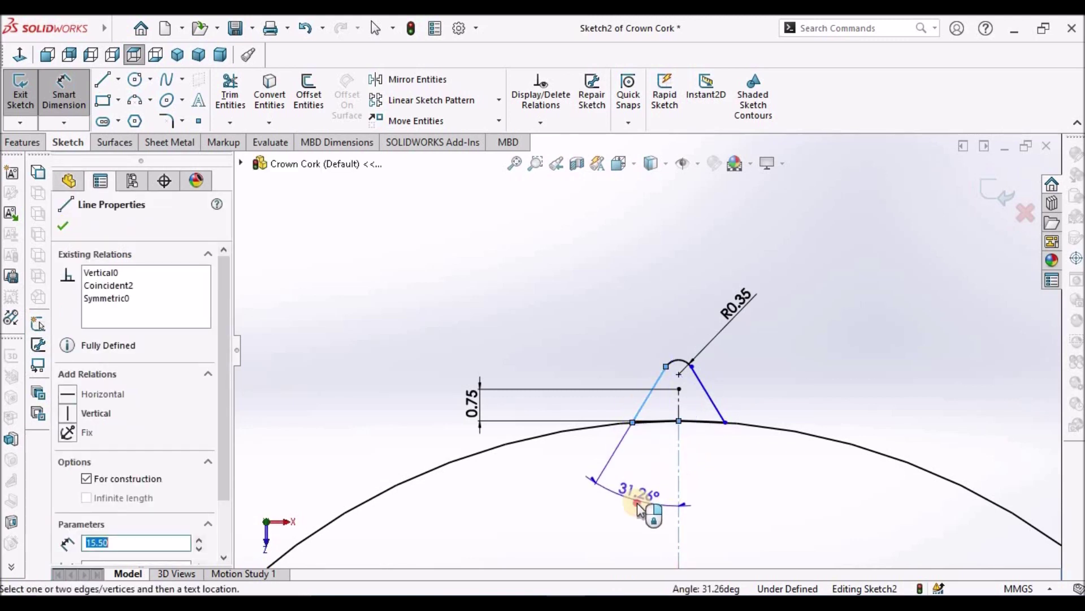
left_click(636, 503)
type("20")
key("Return")
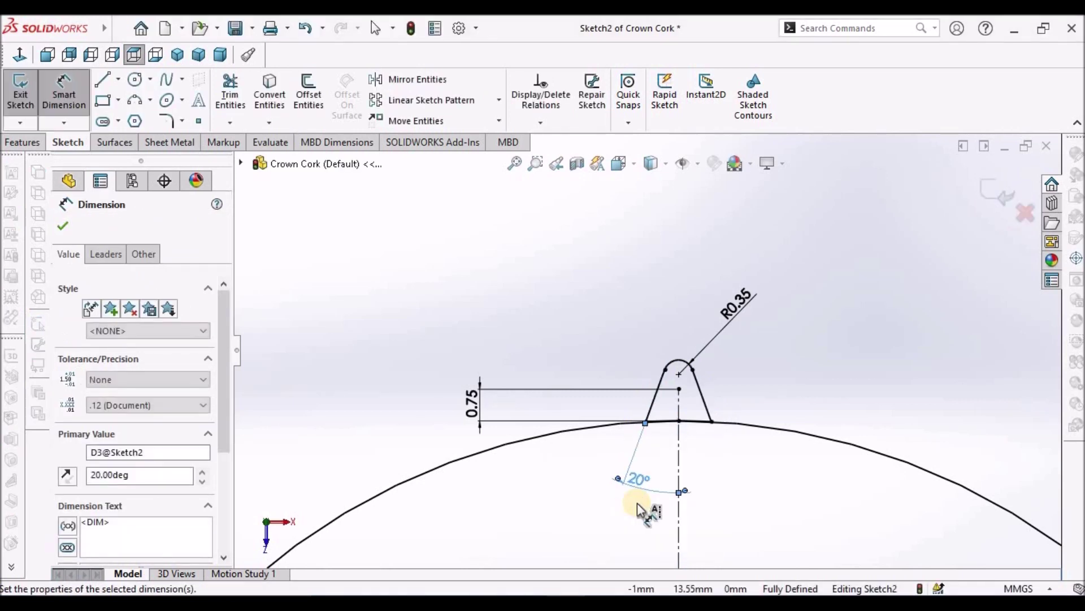
left_click(584, 302)
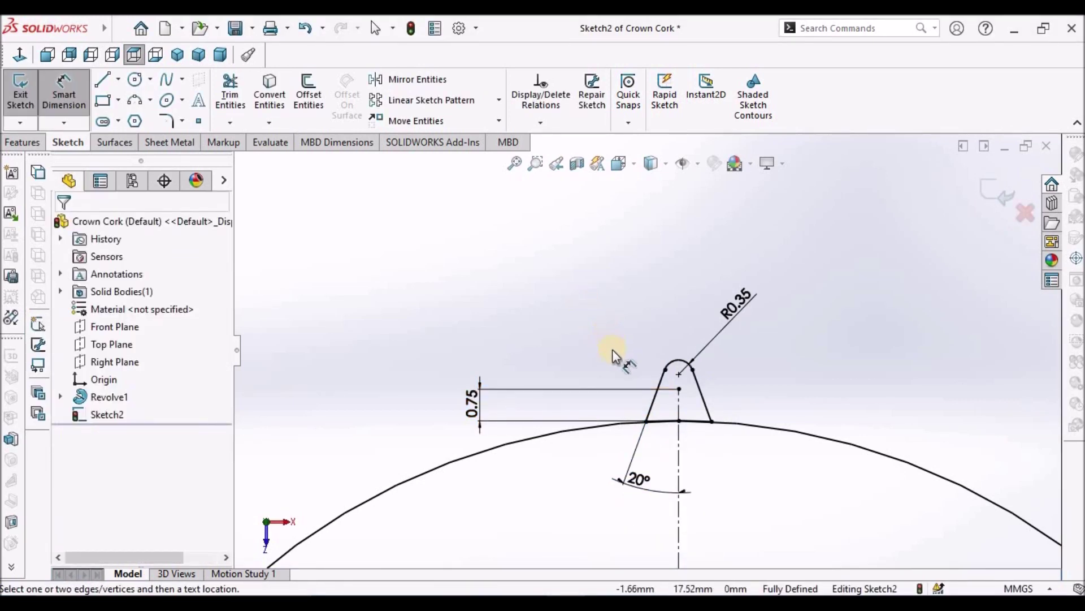
End dimensioning of the tab profile and close its sketch.
right_click(530, 276)
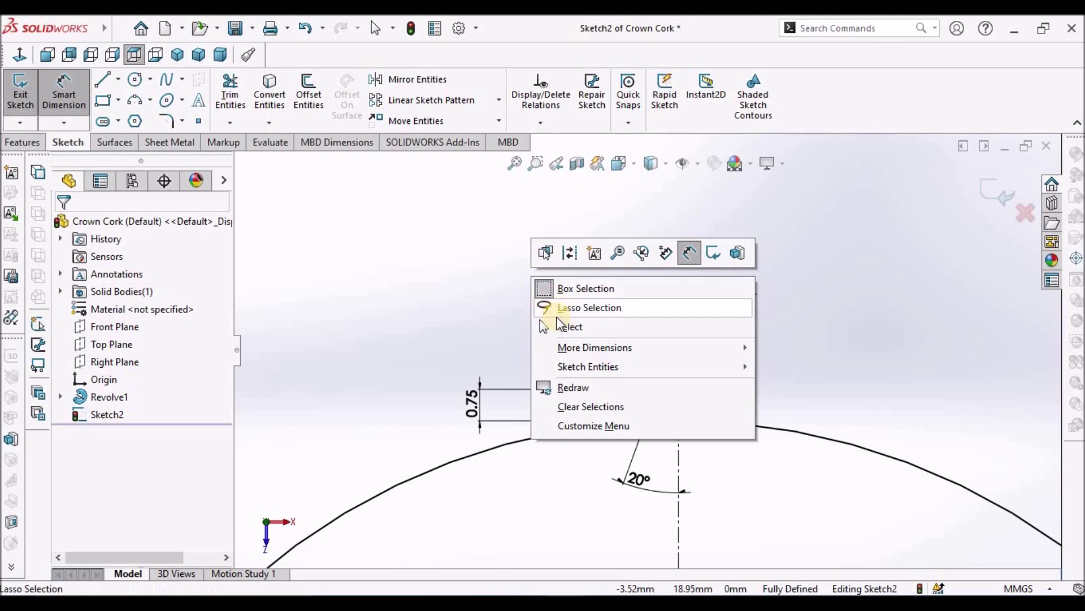
left_click(564, 328)
scroll(635, 422, "up", 8)
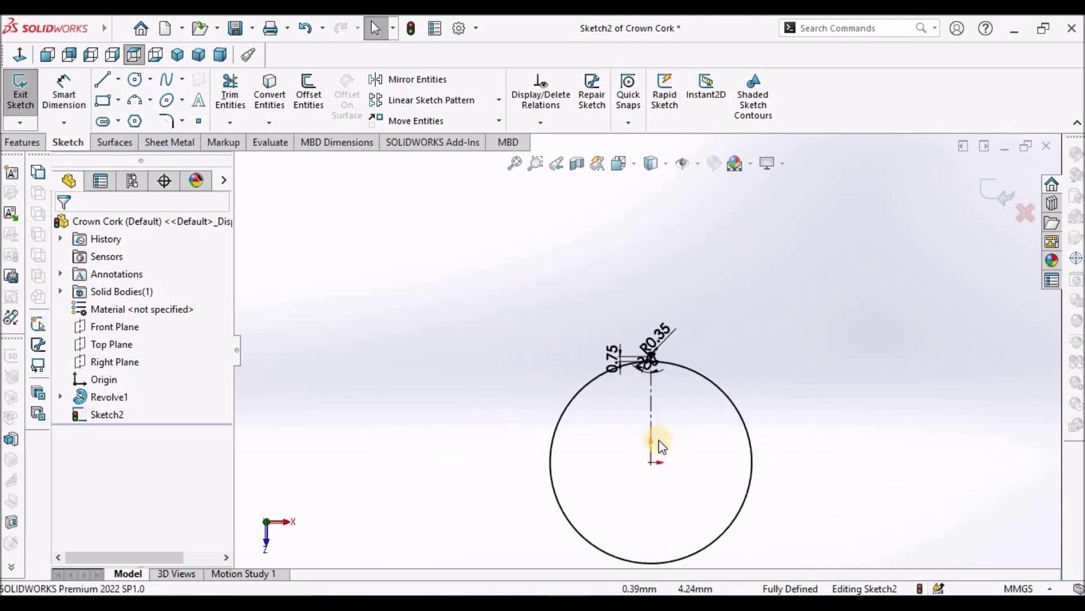
left_click(996, 191)
middle_click_drag(830, 365, 753, 247)
scroll(684, 375, "down", 5)
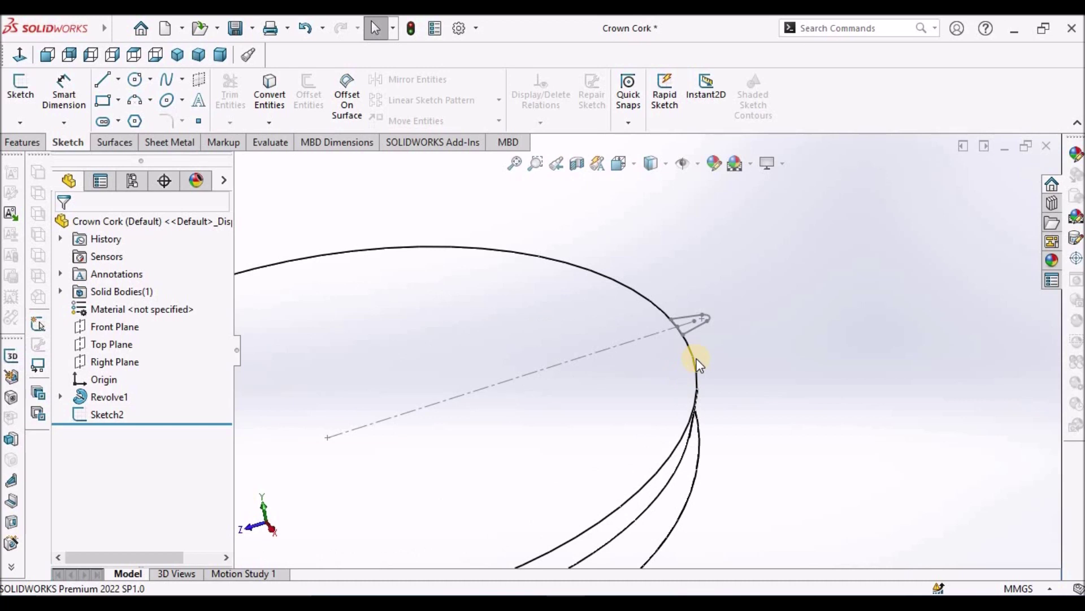
Start a new sketch on the Right Plane.
left_click(654, 365)
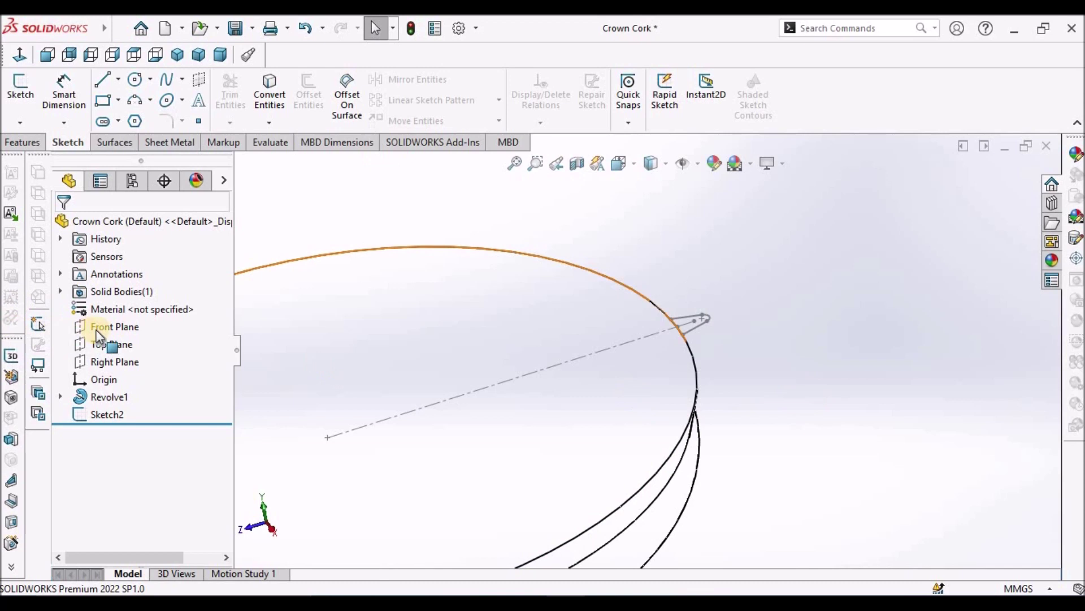
left_click(108, 356)
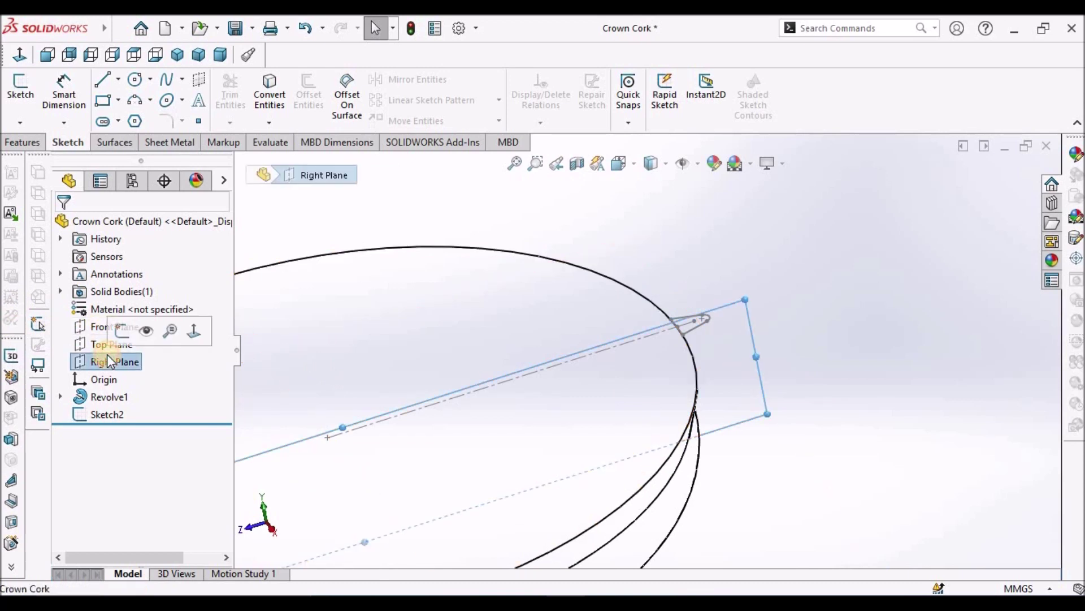
left_click(21, 90)
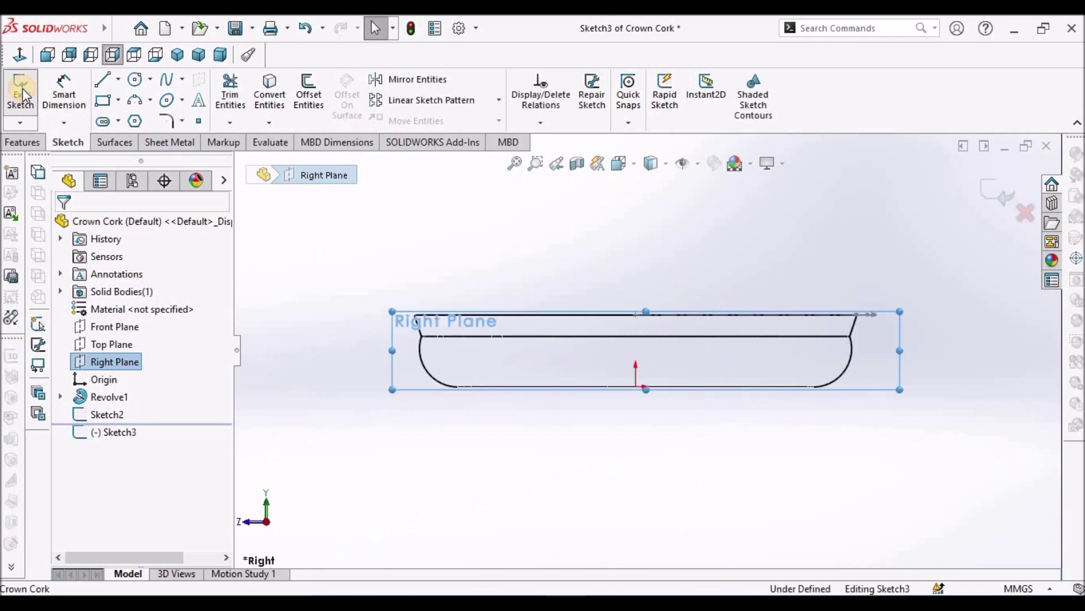
left_click(981, 315)
Draw a slanted line from just below the tab profile's outer tip down to the midpoint of the cork's curved side edge.
left_click(120, 29)
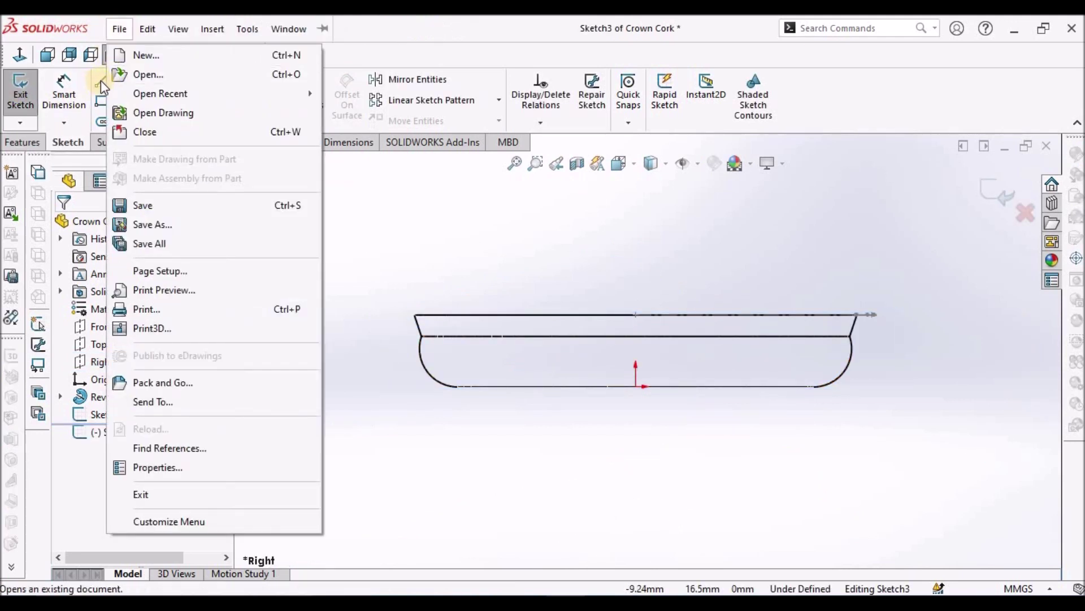
left_click(101, 80)
left_click(100, 80)
scroll(1045, 432, "down", 4)
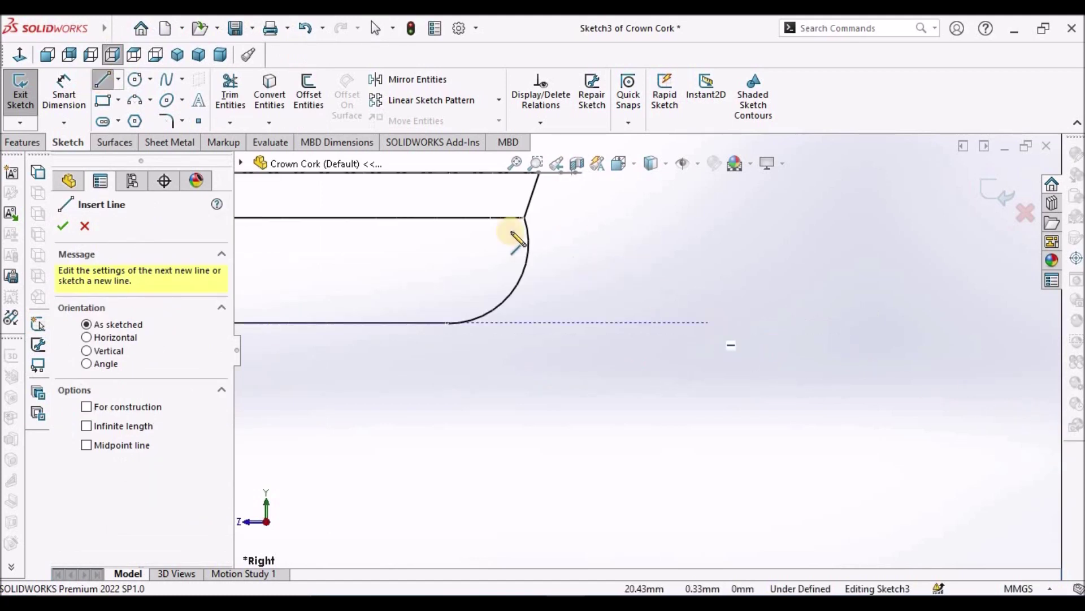
scroll(541, 250, "up", 1)
scroll(606, 274, "up", 1)
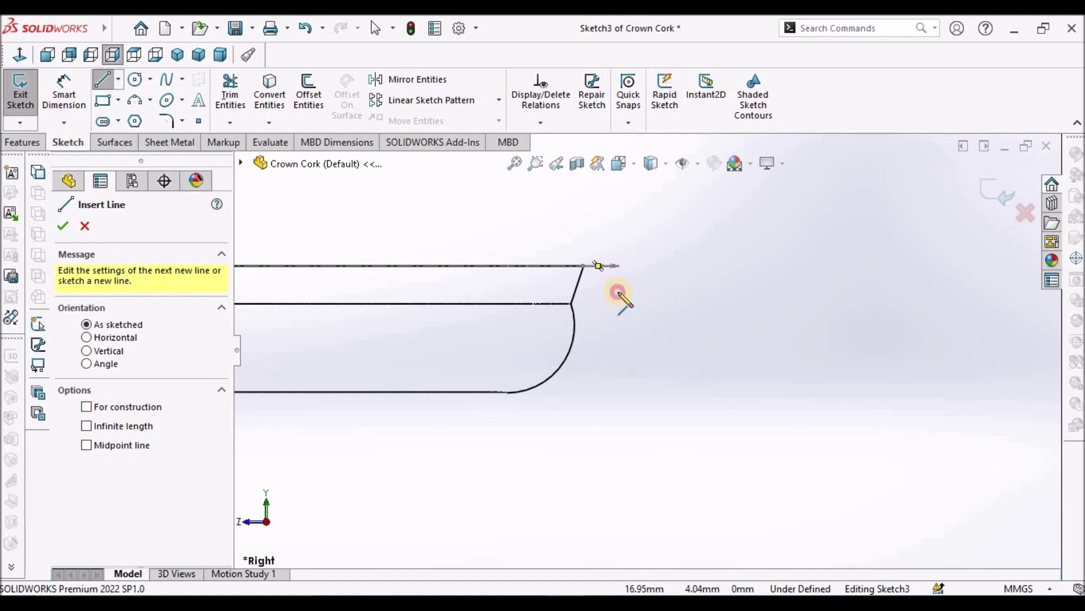
left_click(619, 291)
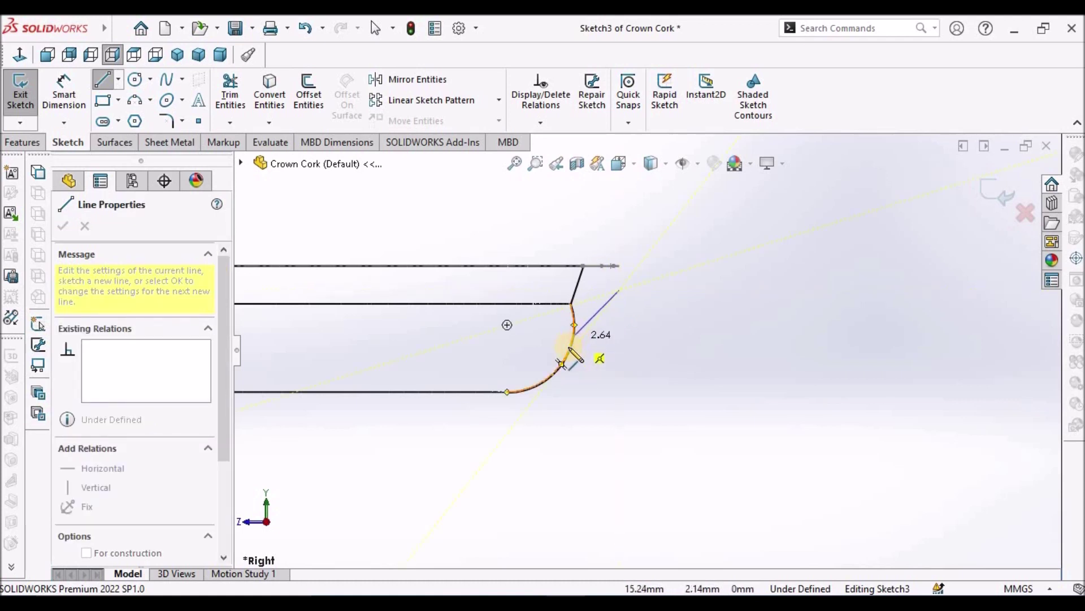
left_click(562, 365)
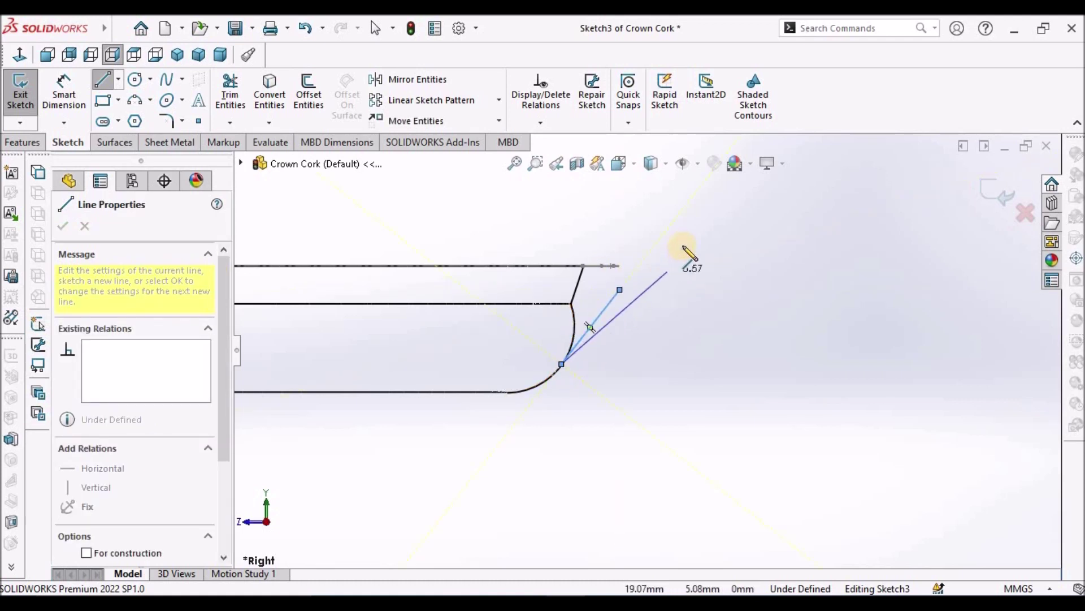
right_click(683, 247)
left_click(703, 260)
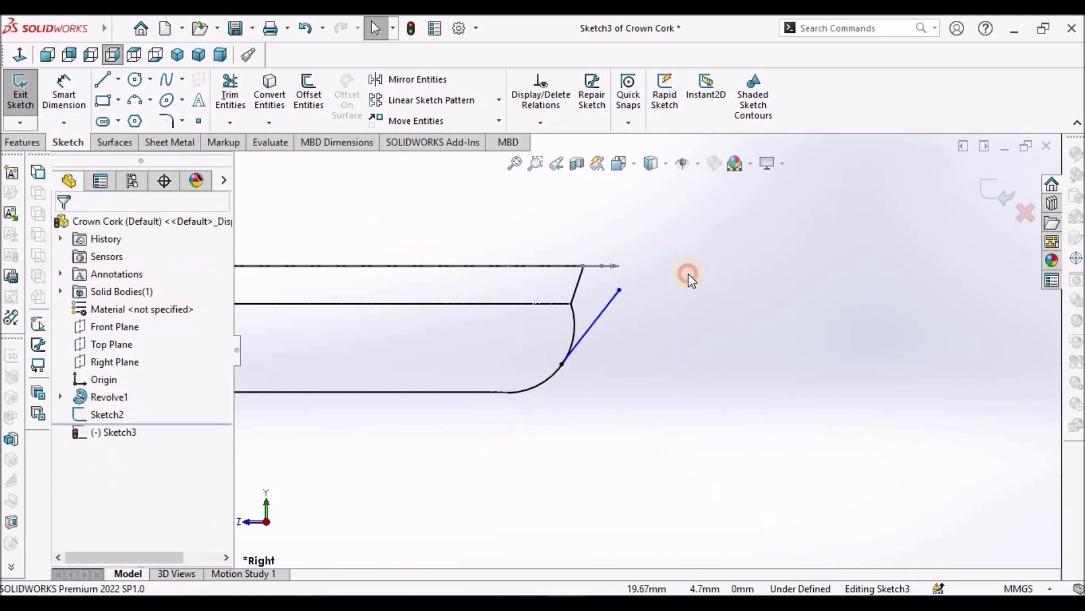
Move the slanted line's upper endpoint up onto the outer tip of the tab profile.
scroll(612, 280, "down", 4)
left_click_drag(637, 320, 639, 269)
left_click(730, 360)
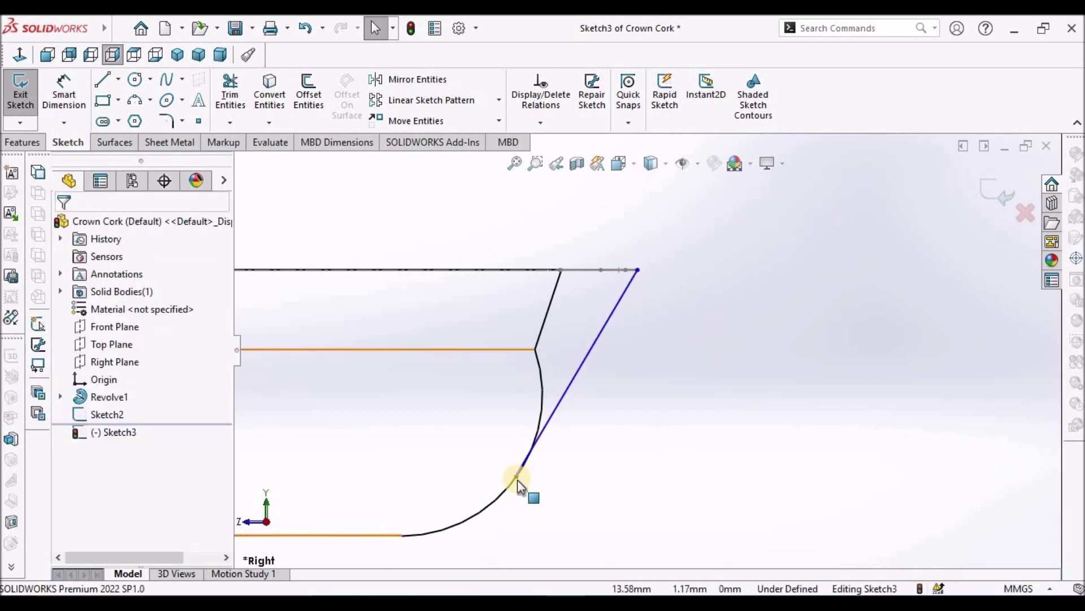
Remove the midpoint relation from the line's lower endpoint and move that endpoint slightly up along the cork's curved edge.
mouse_move(517, 480)
left_mouse_down()
mouse_move(594, 382)
mouse_move(544, 415)
mouse_move(543, 392)
left_mouse_up()
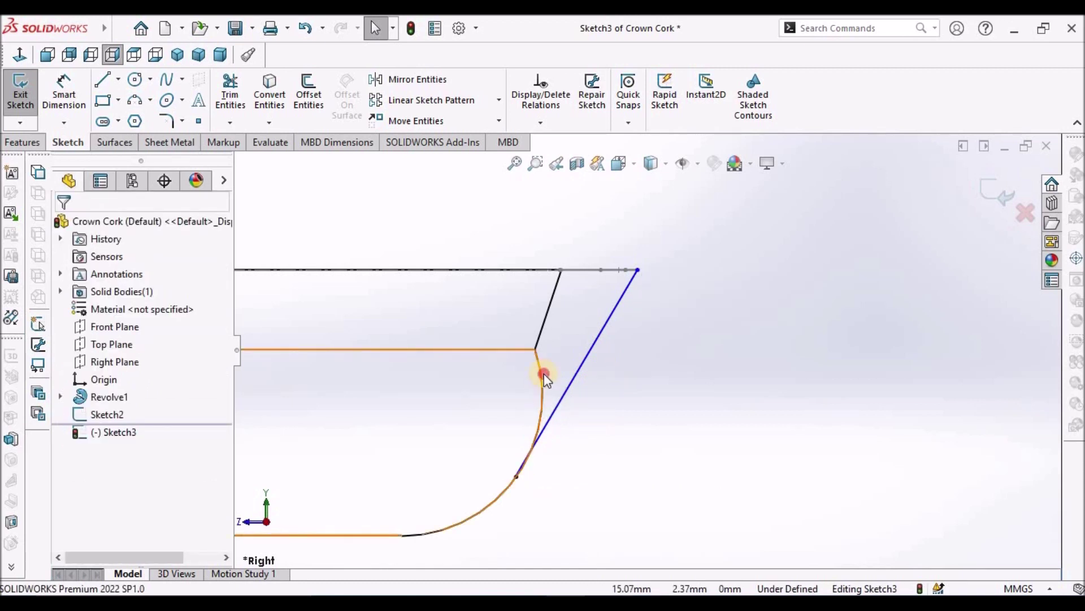
left_click(516, 475)
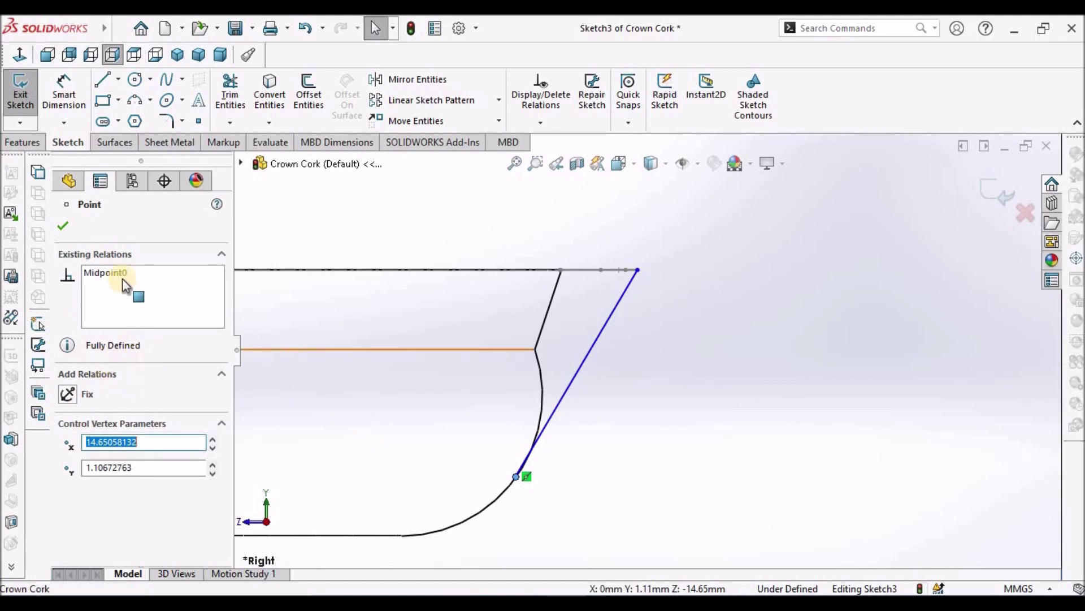
right_click(133, 274)
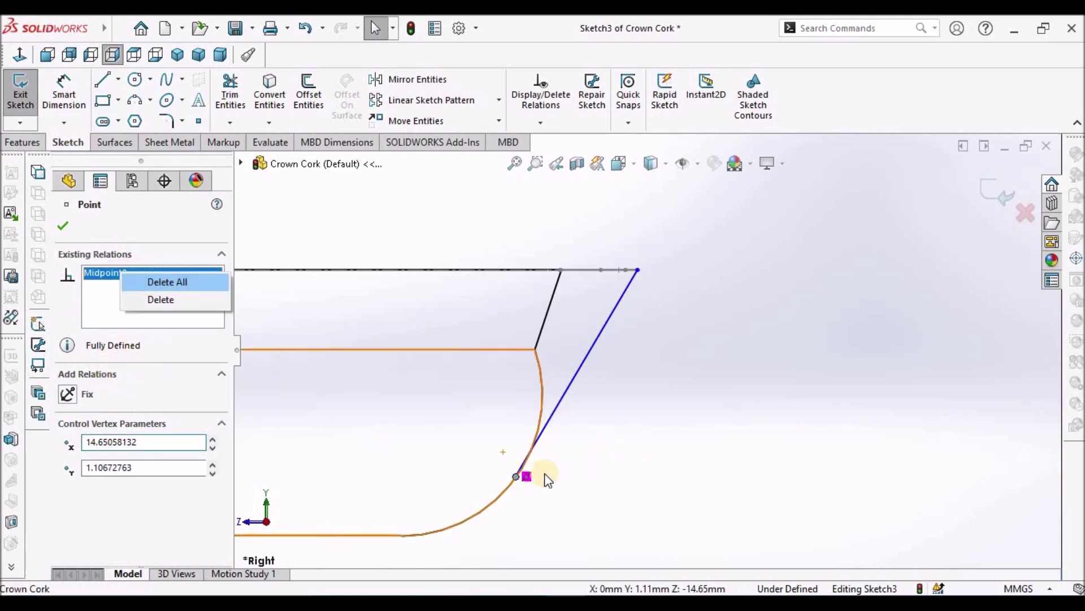
key("Escape")
key("Escape")
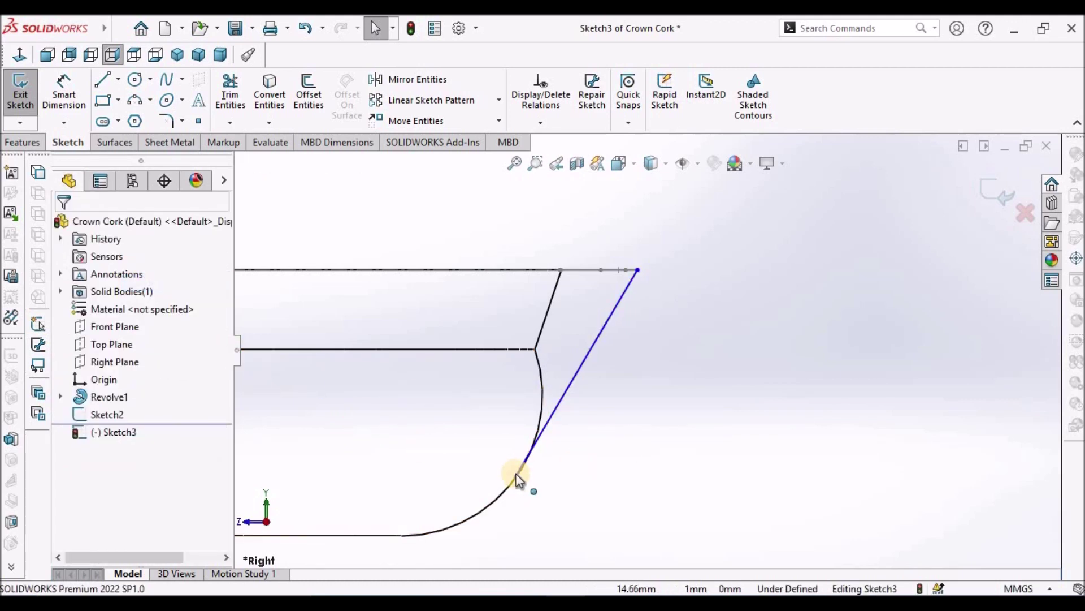
left_click_drag(517, 476, 534, 442)
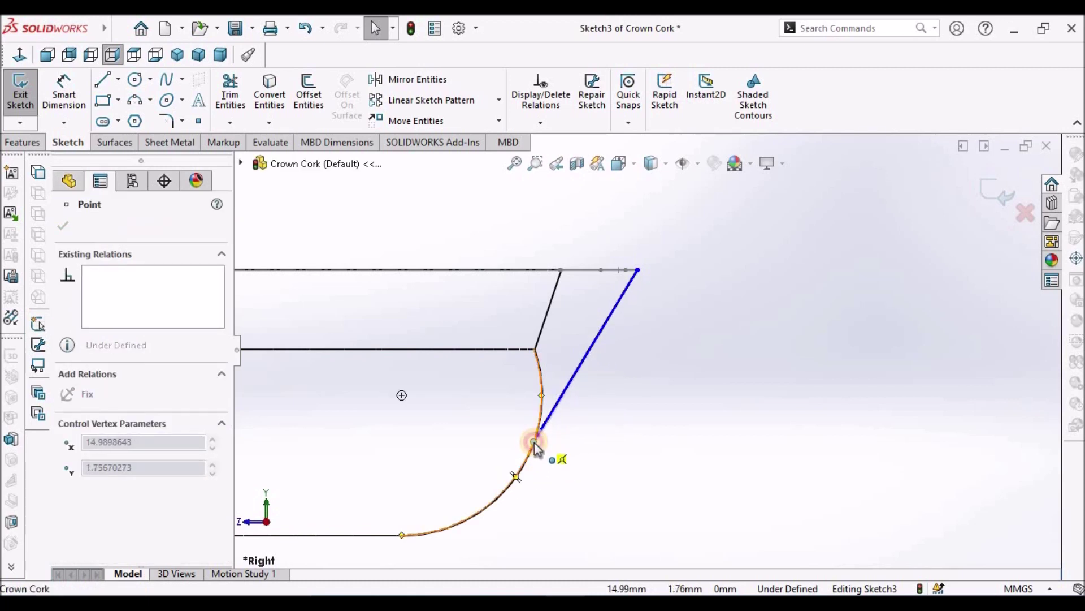
left_click(602, 438)
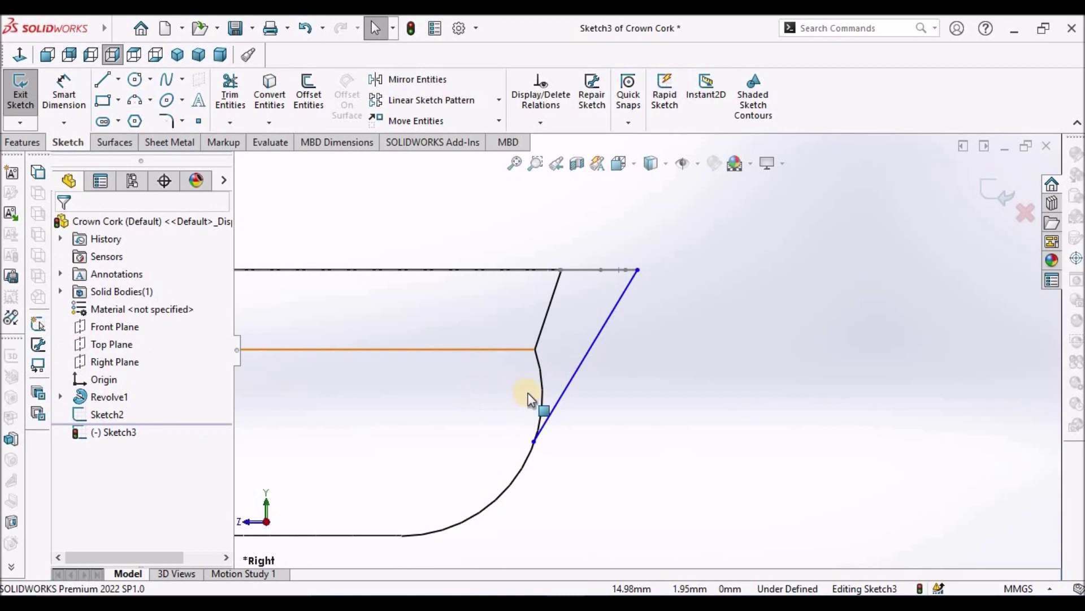
Make the line tangent to the cork's curved silhouette edge and slide its lower endpoint slightly upward along that edge.
left_click(582, 394)
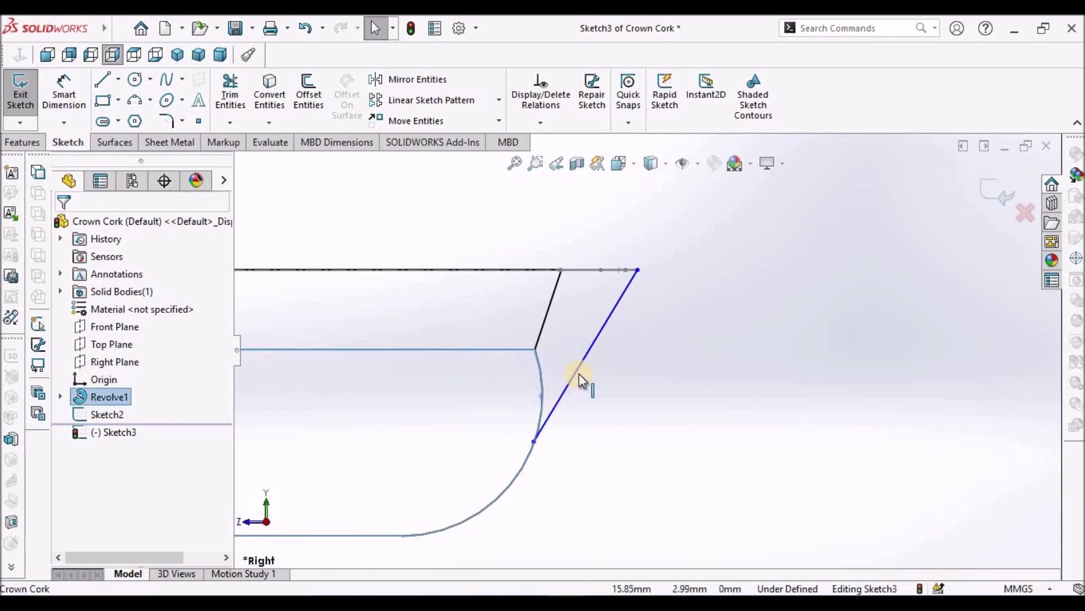
left_click(578, 367)
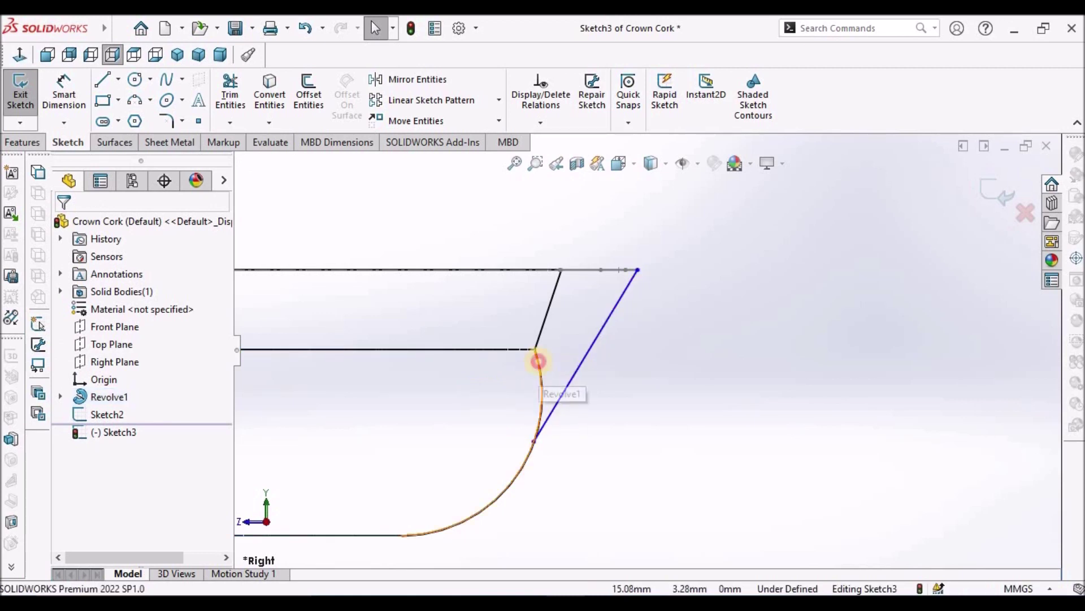
left_click(582, 360, "ctrl")
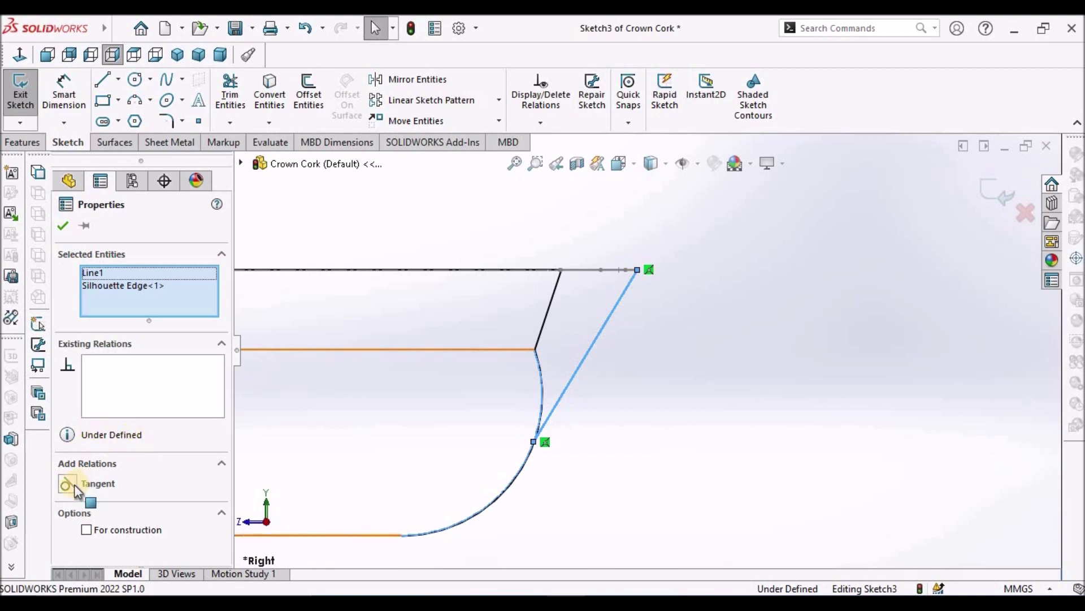
left_click(97, 482)
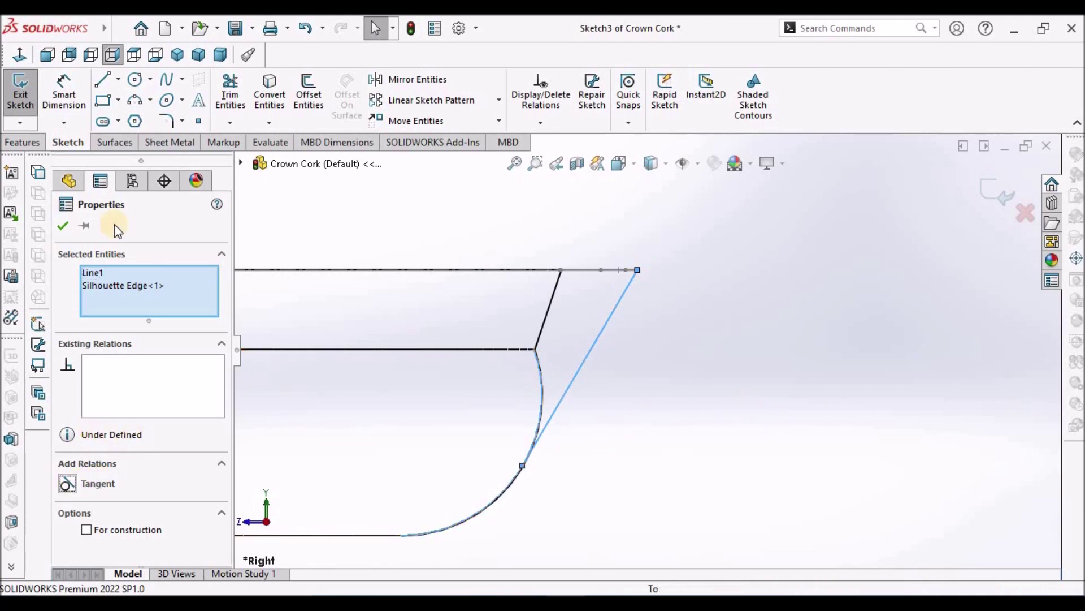
left_click(501, 294)
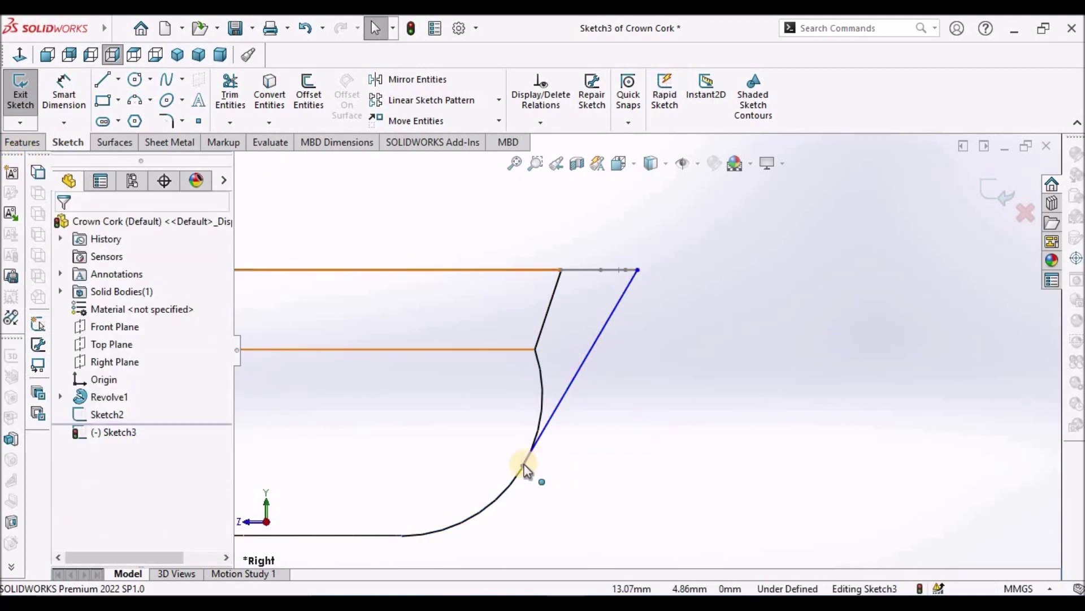
left_click_drag(521, 465, 639, 458)
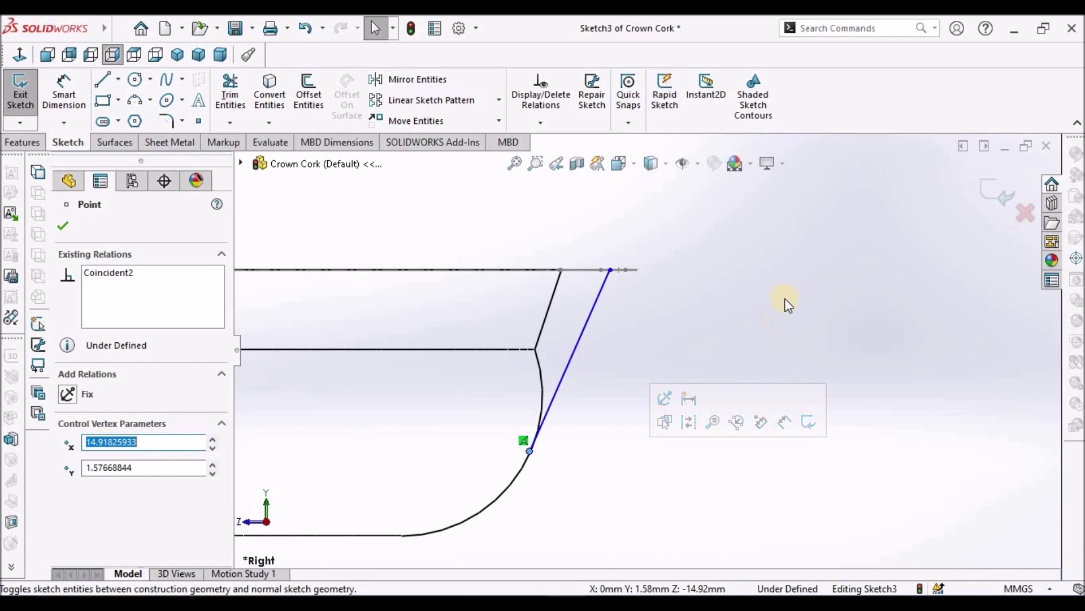
left_click(786, 298)
Add a pierce relation between the line's upper endpoint and the tab profile's rounded arc, and close the path sketch.
mouse_move(786, 298)
middle_mouse_down()
mouse_move(799, 303)
mouse_move(775, 368)
mouse_move(659, 283)
mouse_move(695, 270)
middle_mouse_up()
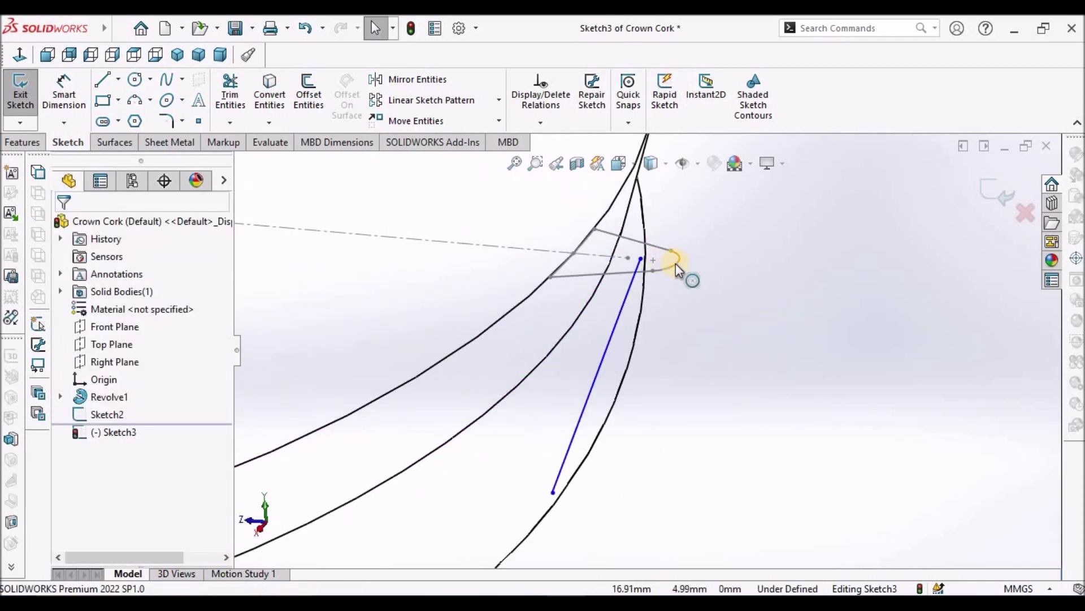
left_click(676, 263)
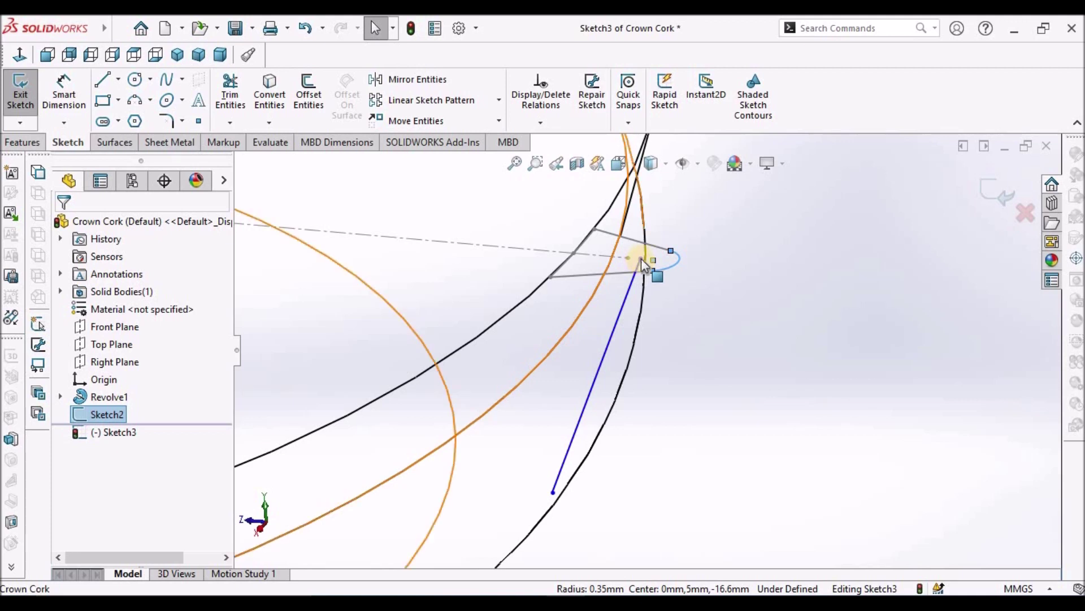
left_click(640, 259, "ctrl")
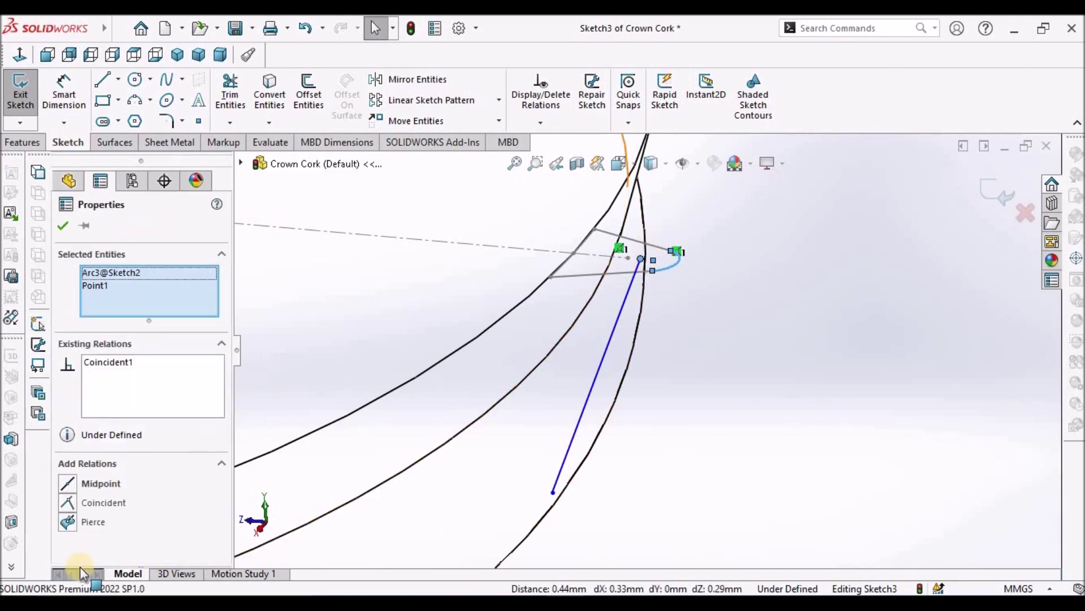
left_click(67, 521)
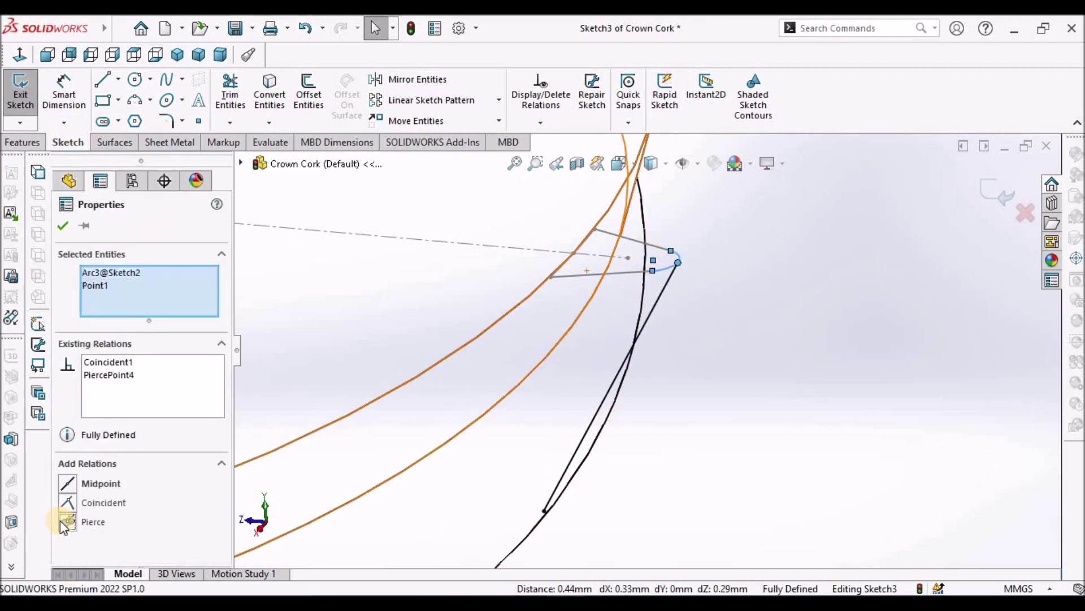
left_click(63, 222)
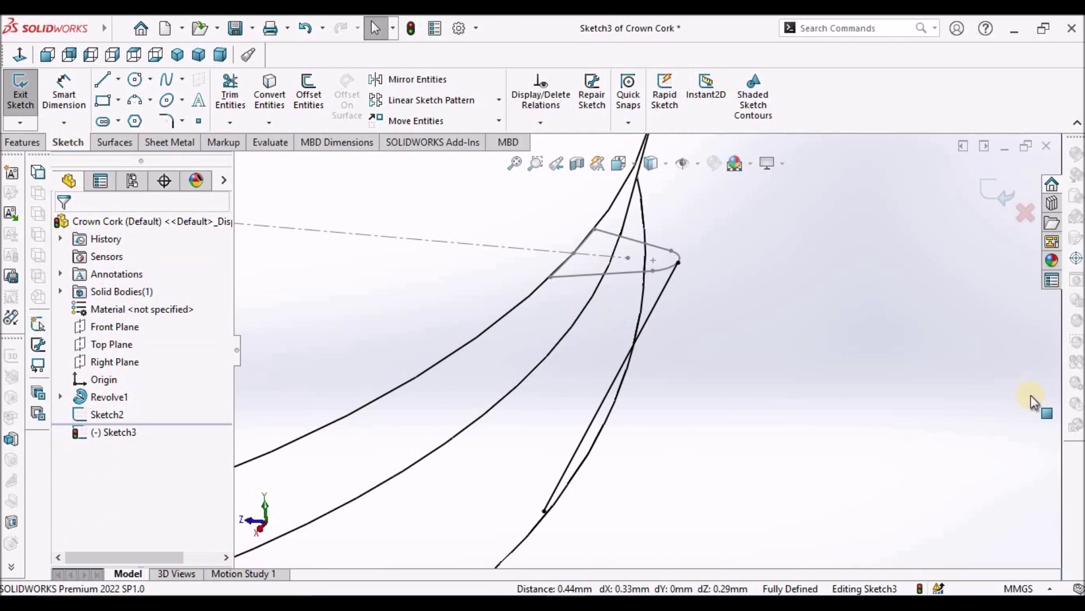
mouse_move(849, 338)
middle_mouse_down()
mouse_move(775, 320)
mouse_move(767, 237)
mouse_move(739, 240)
mouse_move(753, 292)
mouse_move(201, 133)
middle_mouse_up()
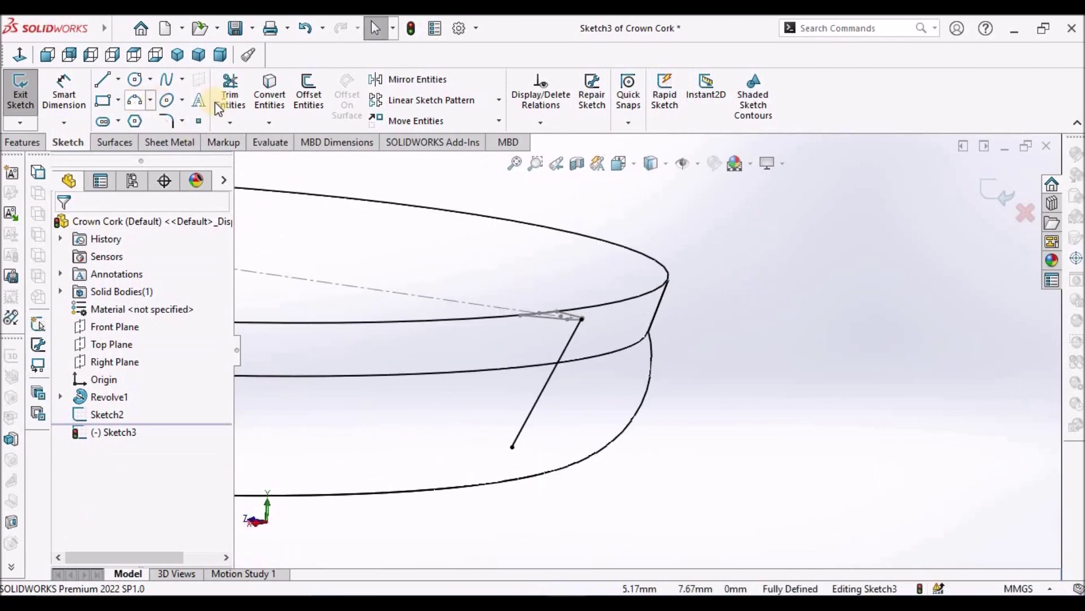
left_click(1003, 189)
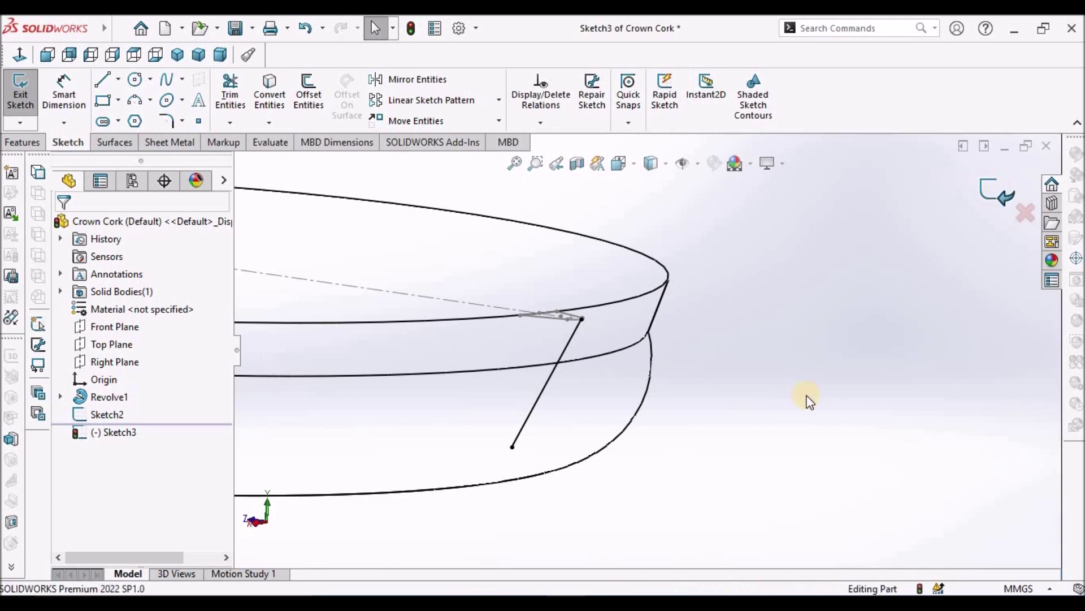
Sweep the rounded tab profile along the slanted tangent line to form a solid tab on the cork's side.
mouse_move(804, 392)
middle_mouse_down()
mouse_move(722, 351)
mouse_move(767, 428)
mouse_move(734, 499)
mouse_move(718, 463)
middle_mouse_up()
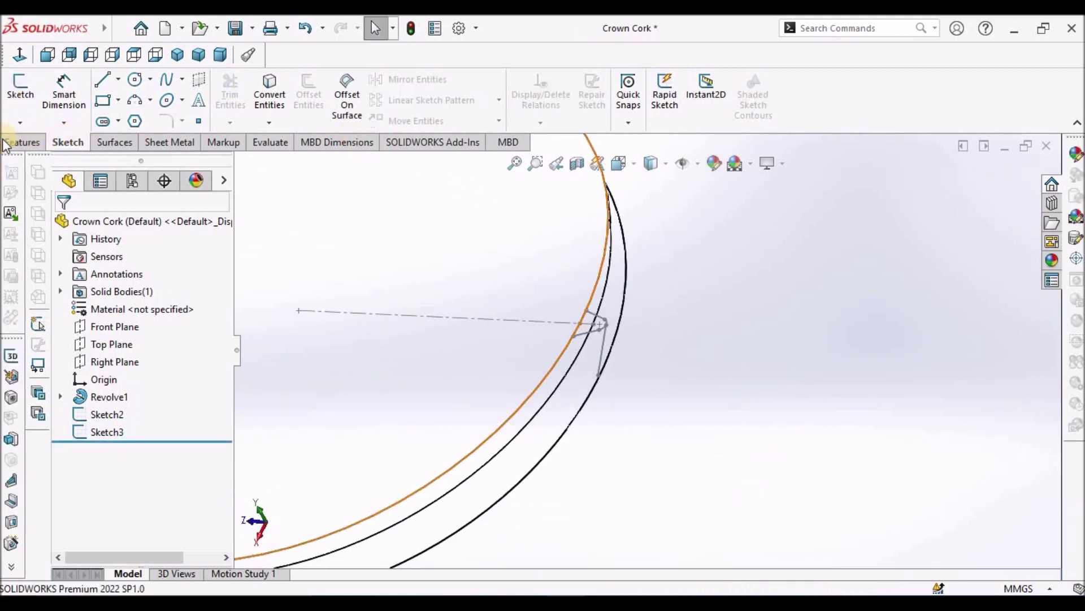
left_click(23, 142)
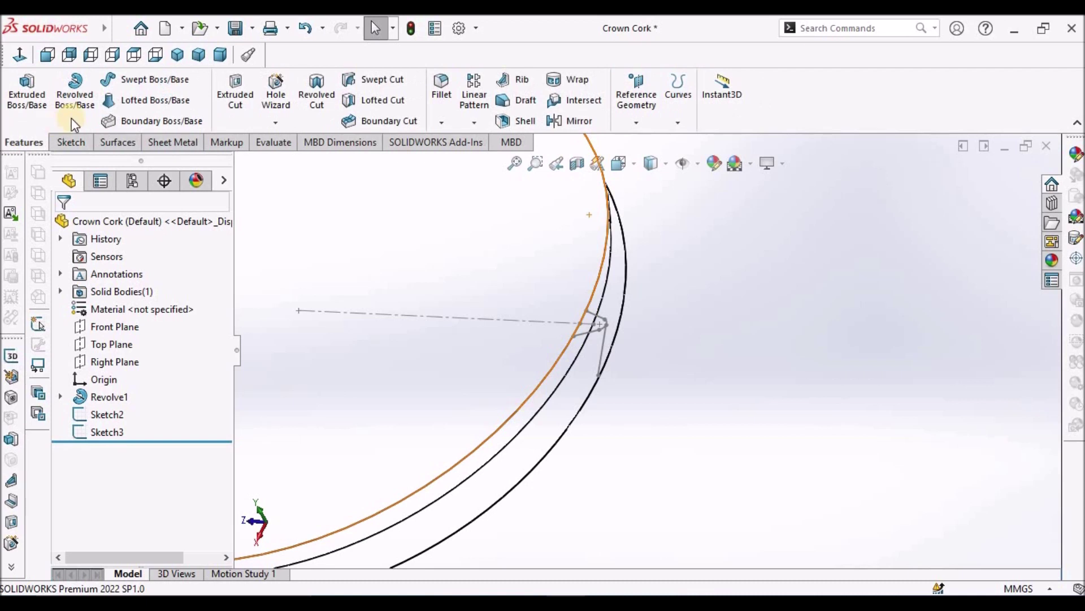
left_click(147, 85)
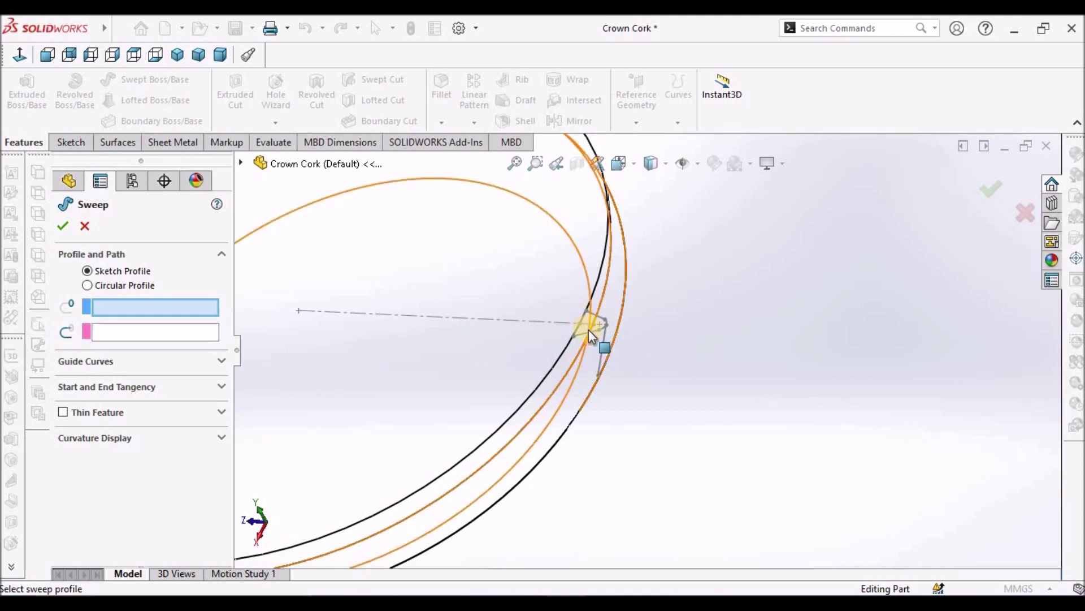
scroll(589, 330, "down", 3)
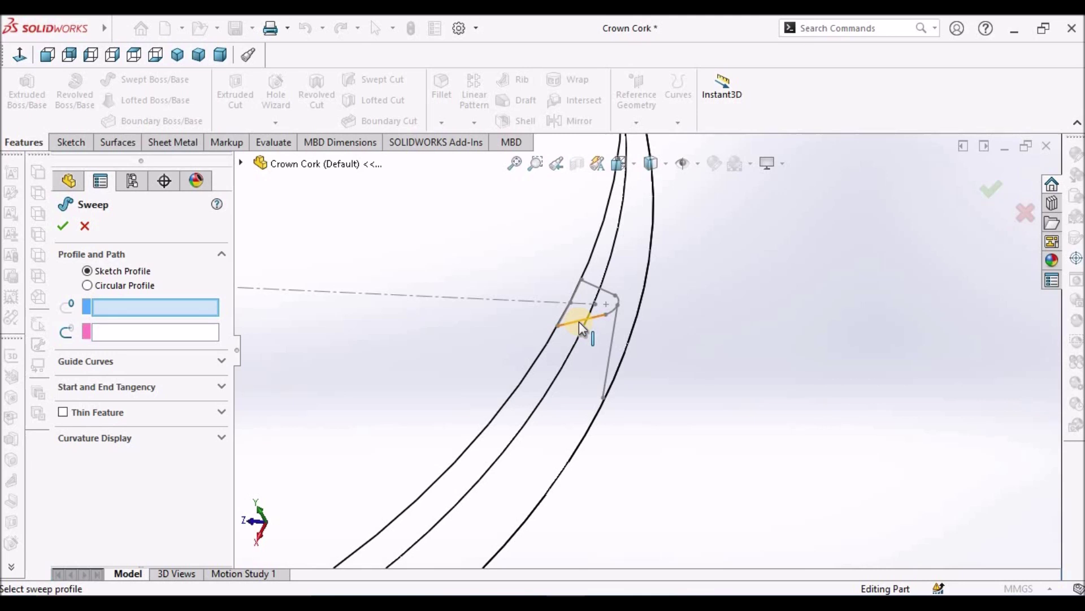
left_click(578, 322)
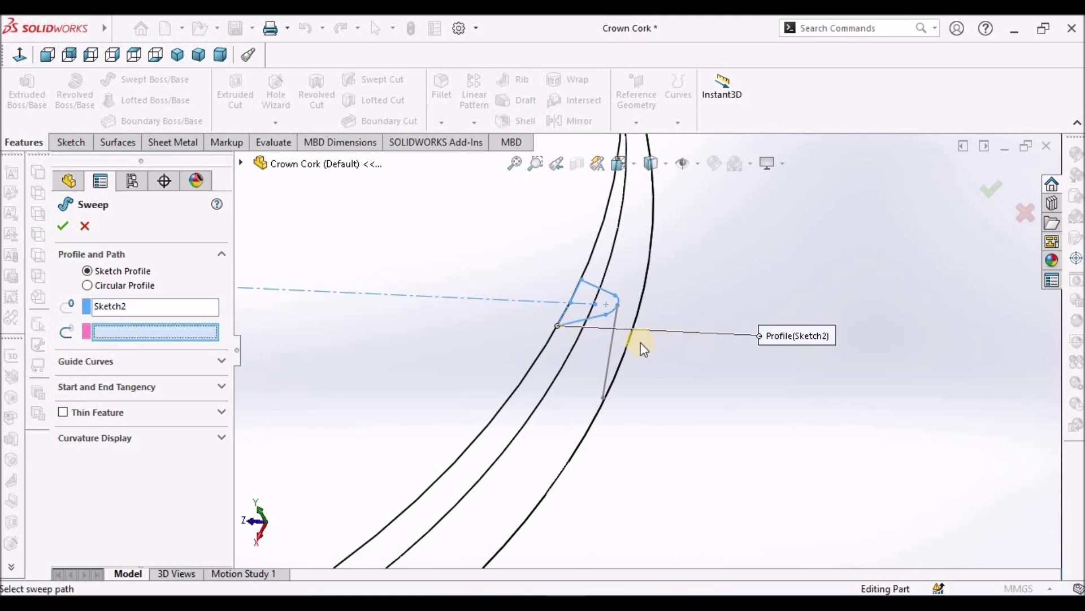
left_click(613, 355)
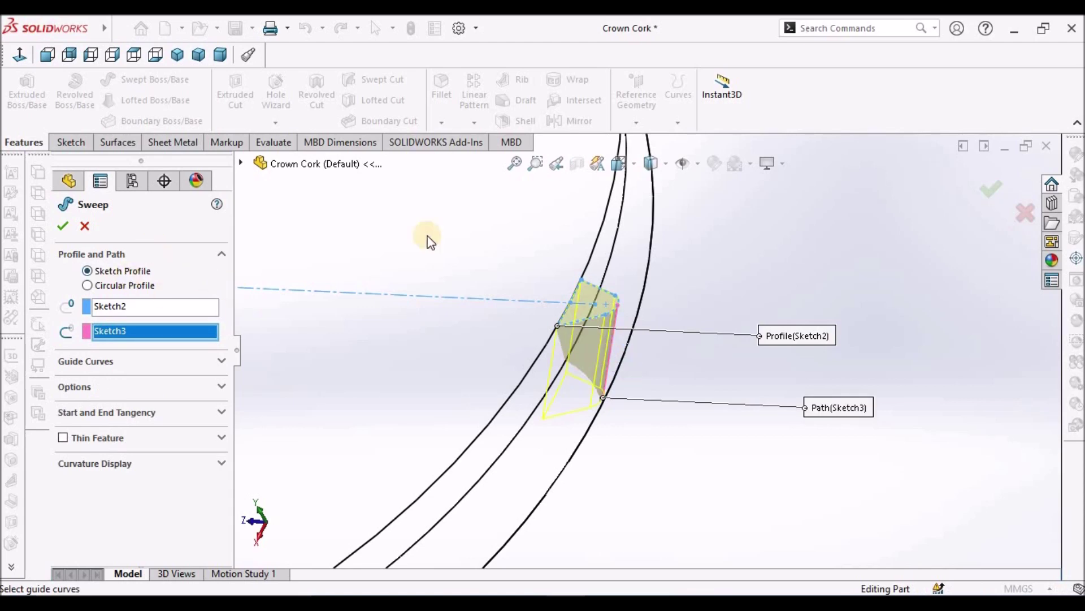
scroll(621, 310, "up", 5)
middle_click_drag(626, 339, 416, 286)
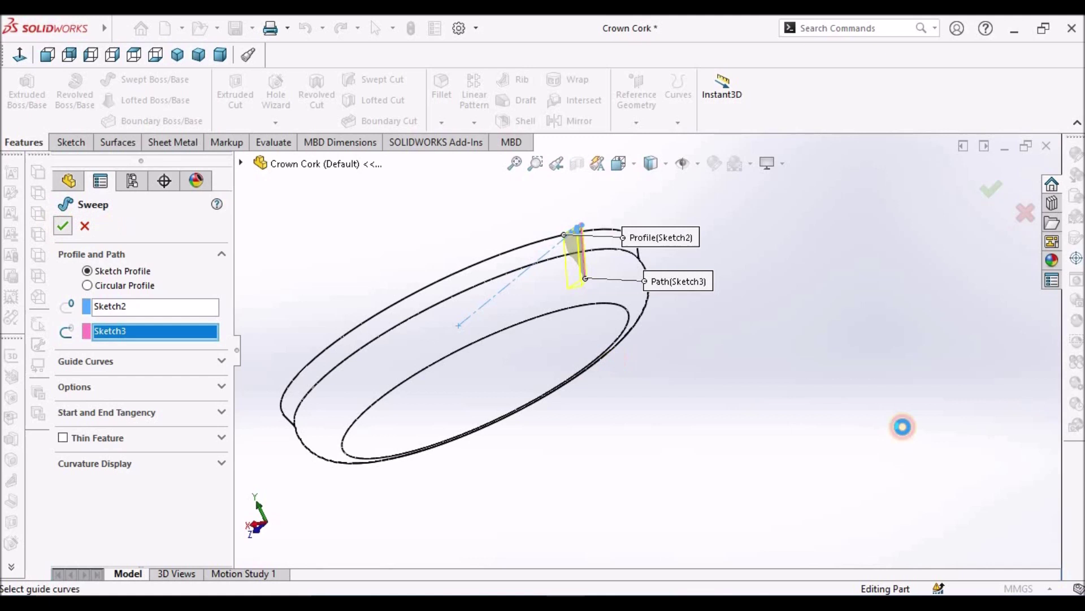
right_click(902, 426)
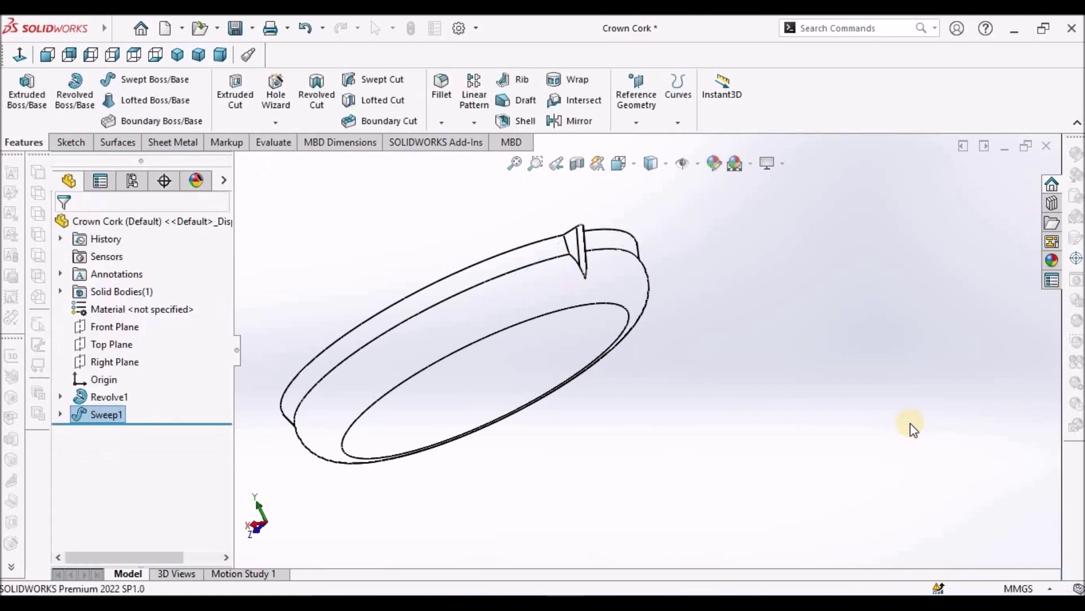
Switch the model's display style to shaded with edges and look at the swept tab up close.
left_click(660, 164)
left_click(657, 184)
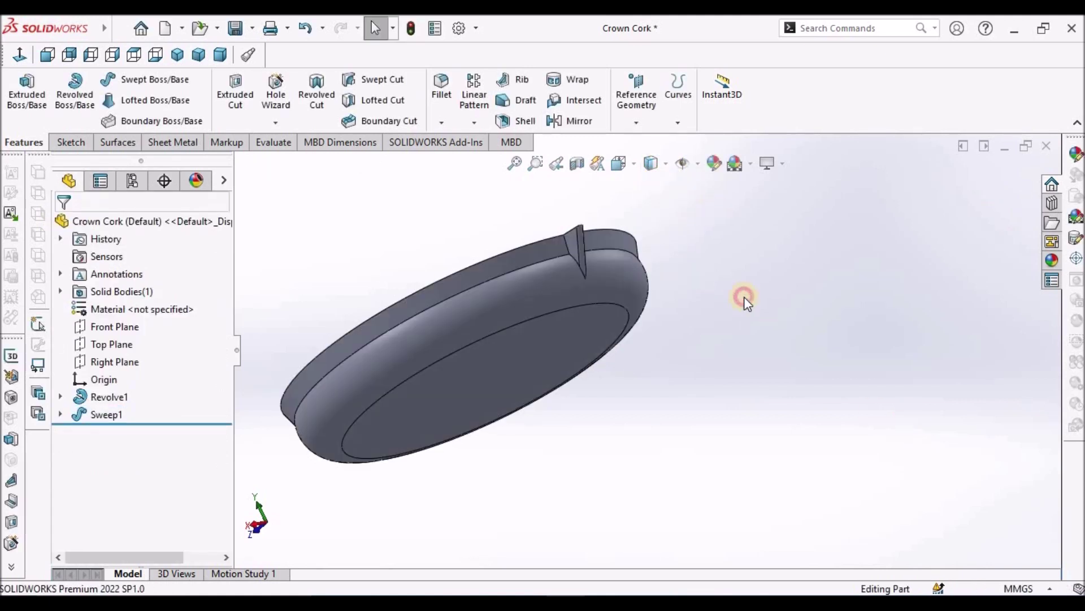
scroll(601, 229, "down", 5)
middle_click_drag(545, 334, 650, 302)
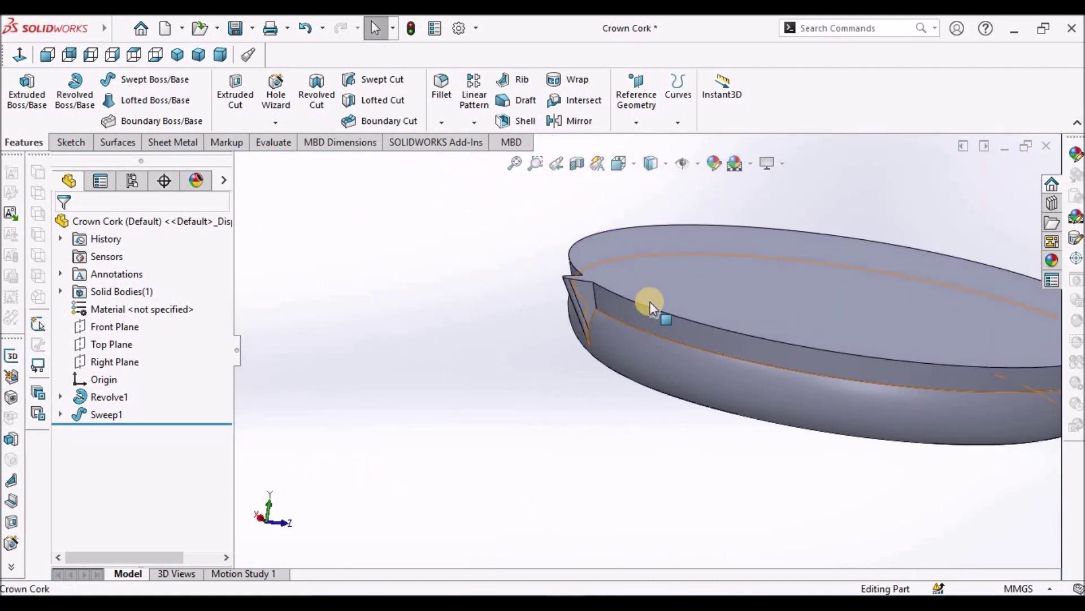
scroll(650, 302, "down", 1)
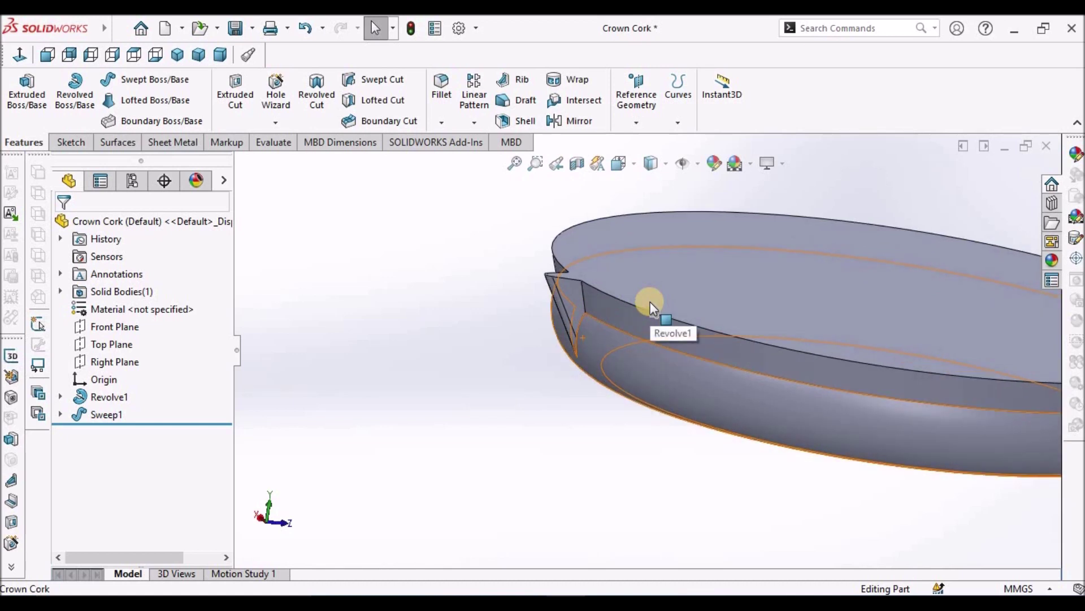
scroll(724, 327, "down", 1)
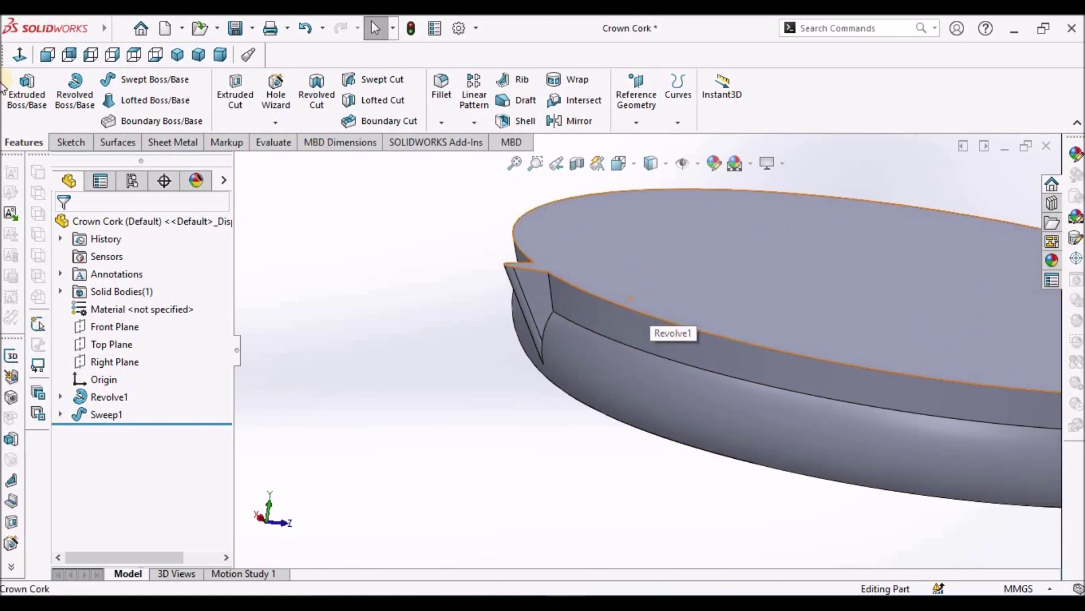
Start a symmetric constant-radius fillet of 0.5 mm on the lower edge where one side of the tab meets the cork.
left_click(442, 97)
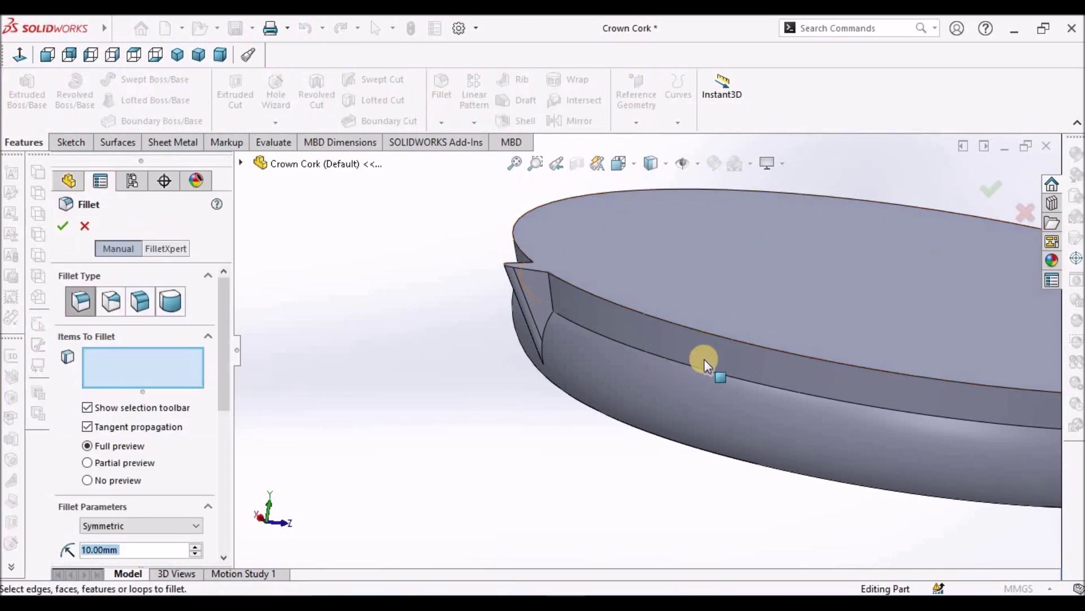
middle_click_drag(766, 354, 758, 351)
scroll(686, 372, "down", 5)
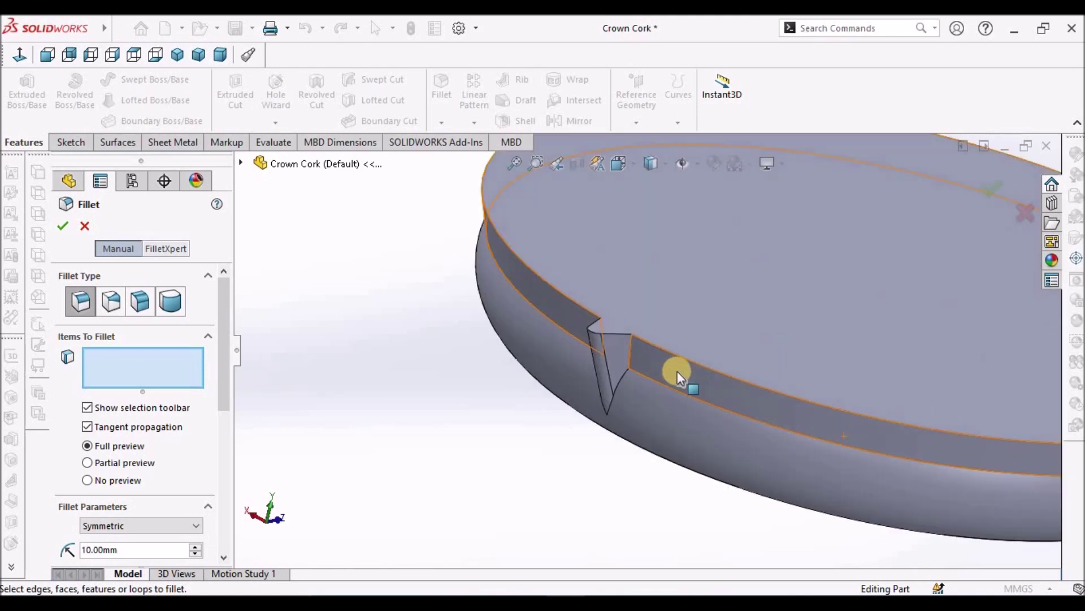
left_click(600, 373)
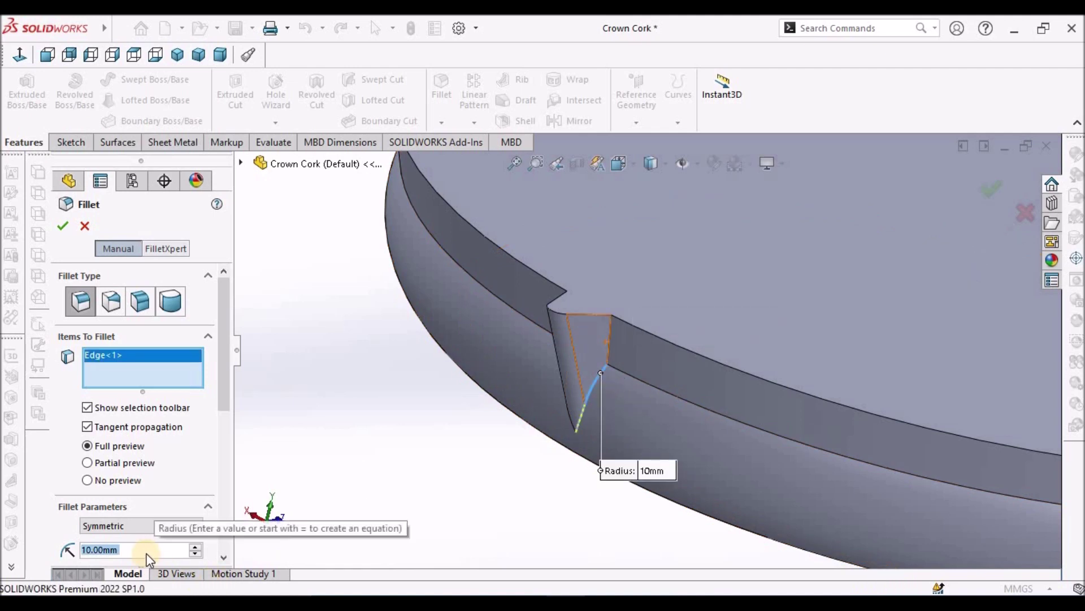
type(".555555")
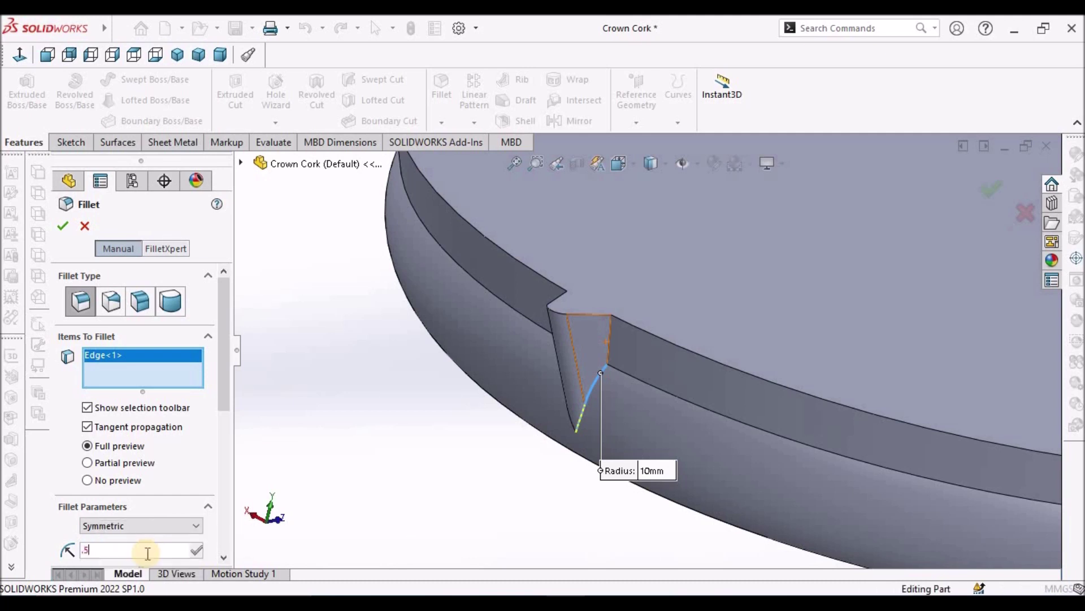
double_click(122, 547)
type(".5")
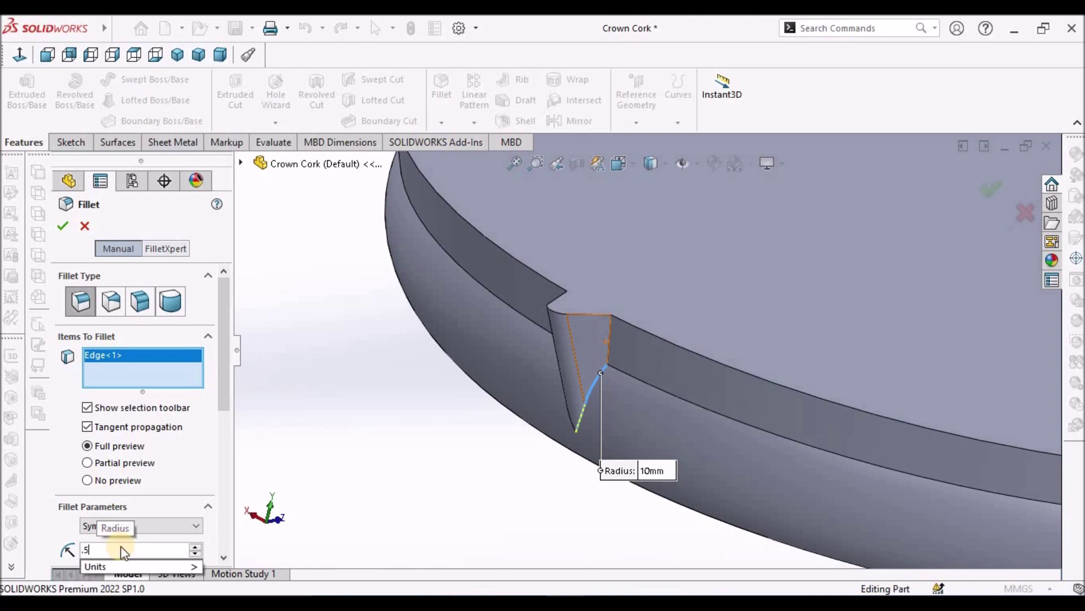
key("Return")
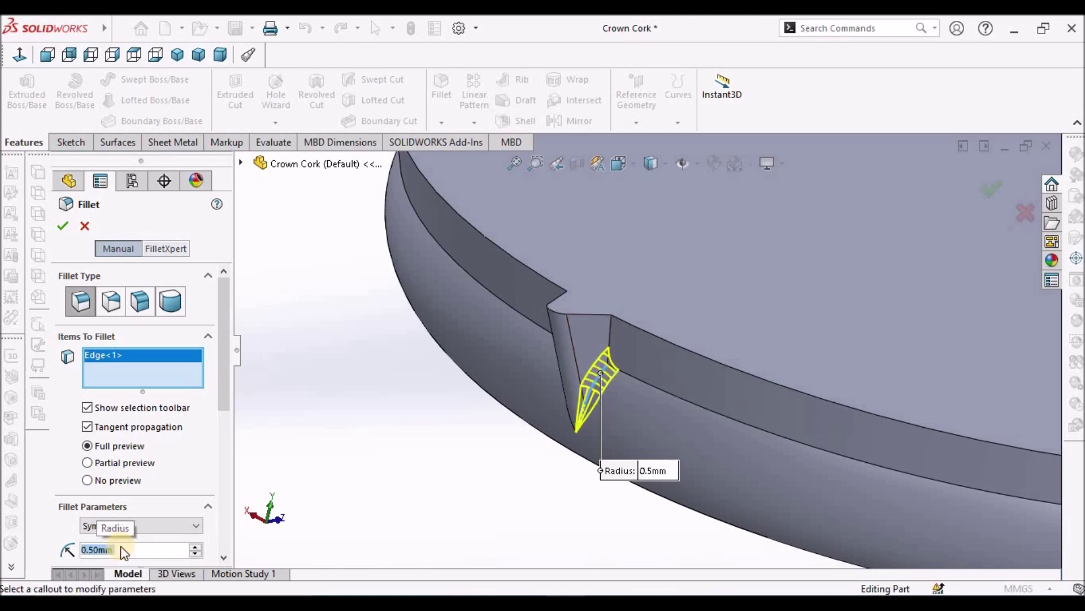
Add the upper edge on the same side of the tab and both junction edges on its opposite side to the fillet.
left_click(609, 328)
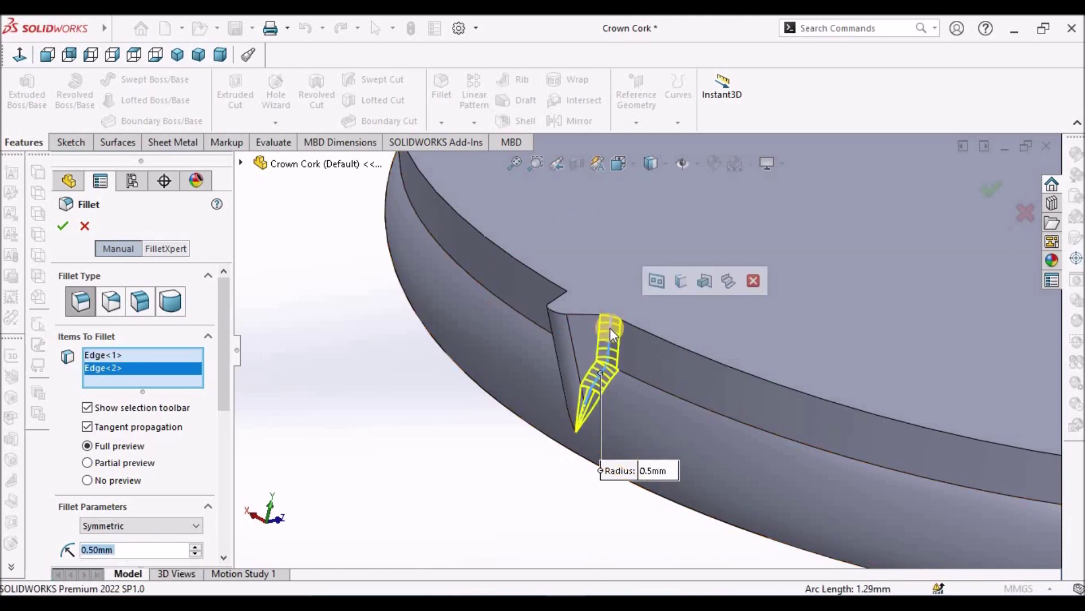
middle_click_drag(610, 328, 686, 383)
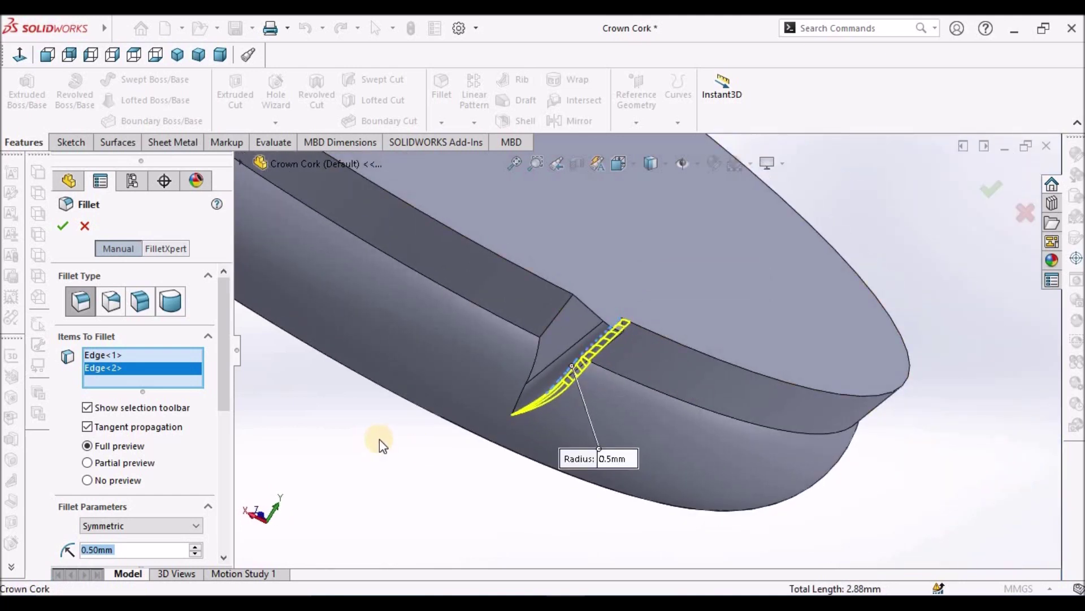
left_click(532, 362)
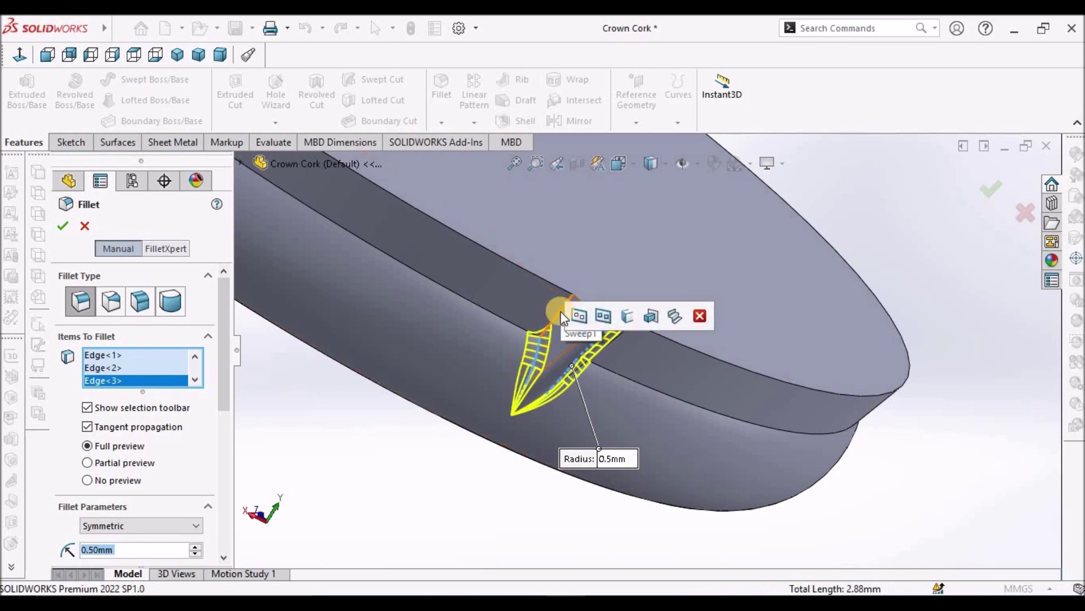
left_click(561, 311)
middle_click_drag(570, 335, 537, 257)
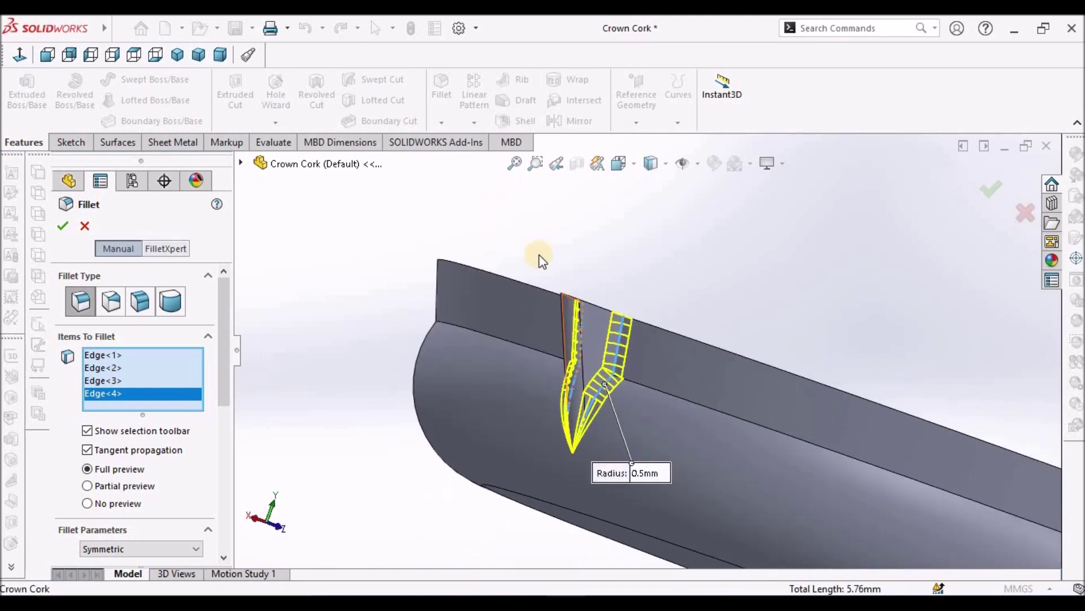
Add the circular edge between the slanted rim and the curved side to the fillet, and apply it.
left_click(668, 392)
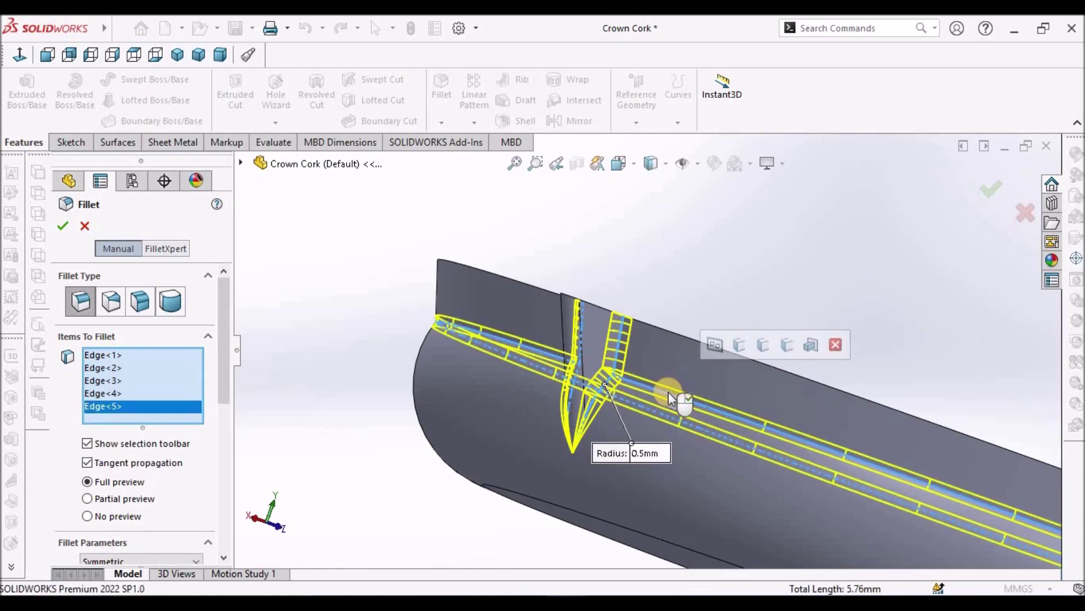
scroll(669, 392, "up", 3)
mouse_move(677, 389)
middle_mouse_down()
mouse_move(611, 450)
mouse_move(620, 354)
mouse_move(685, 311)
mouse_move(650, 317)
mouse_move(647, 363)
mouse_move(688, 371)
middle_mouse_up()
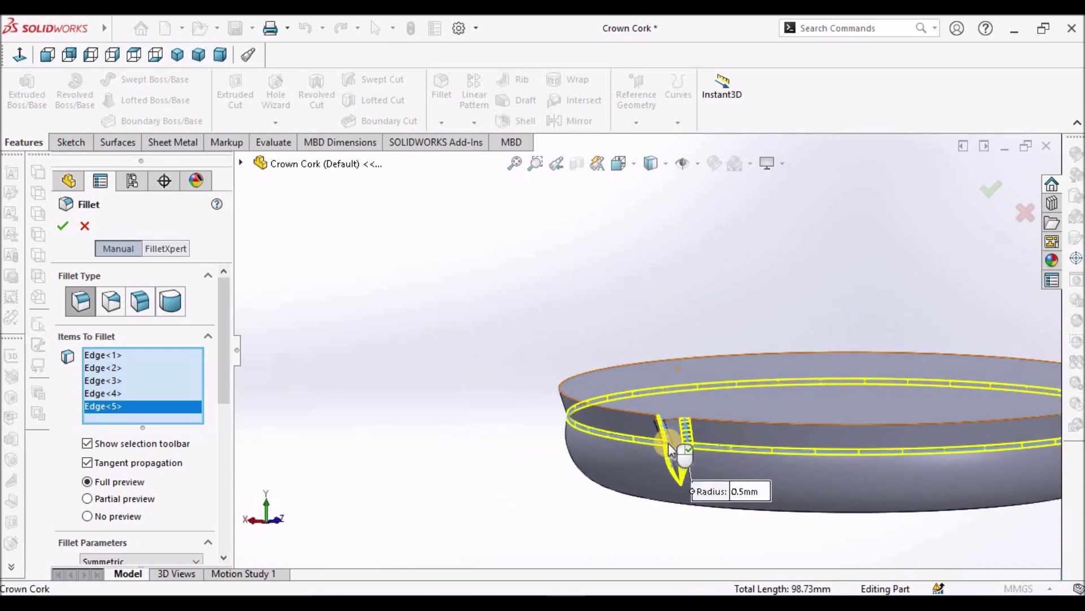
scroll(681, 447, "down", 8)
middle_click_drag(722, 412, 624, 421)
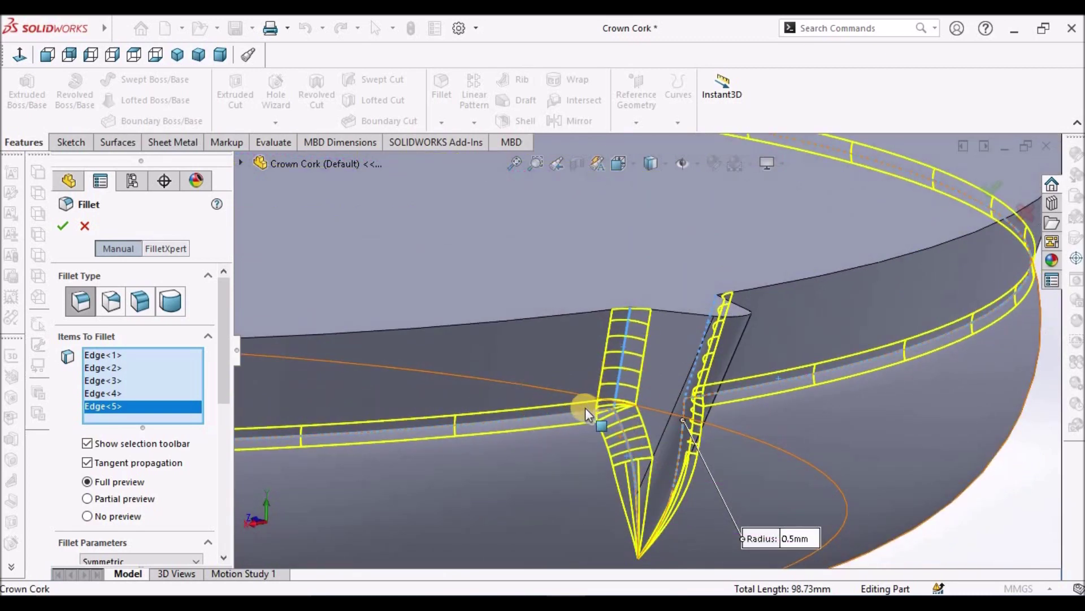
left_click(63, 226)
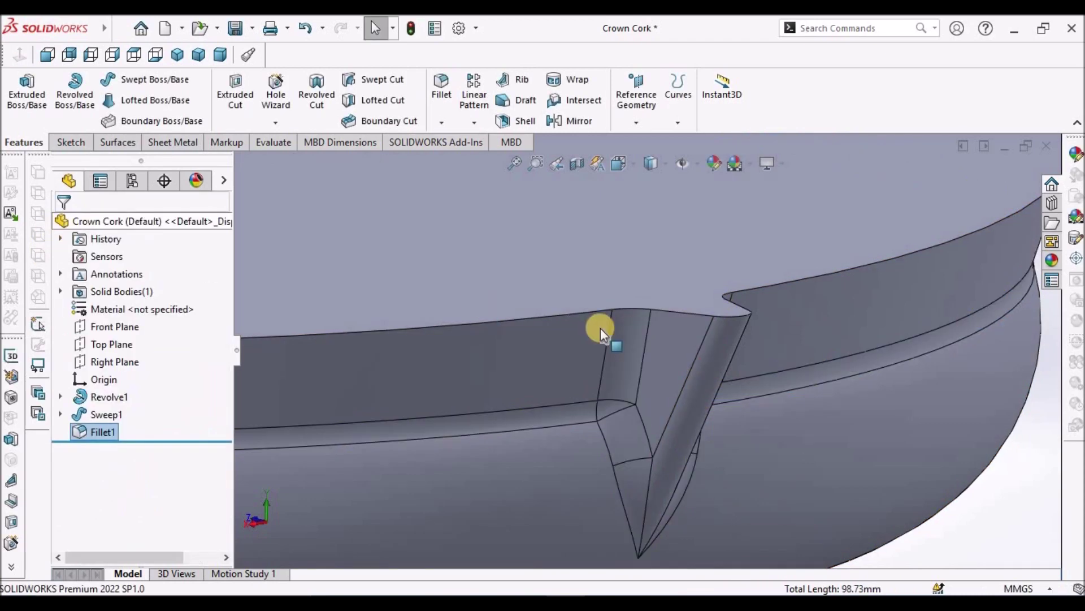
Show the temporary axes so the cork's central axis can be used as a reference.
scroll(650, 345, "up", 5)
middle_click_drag(690, 359, 646, 415)
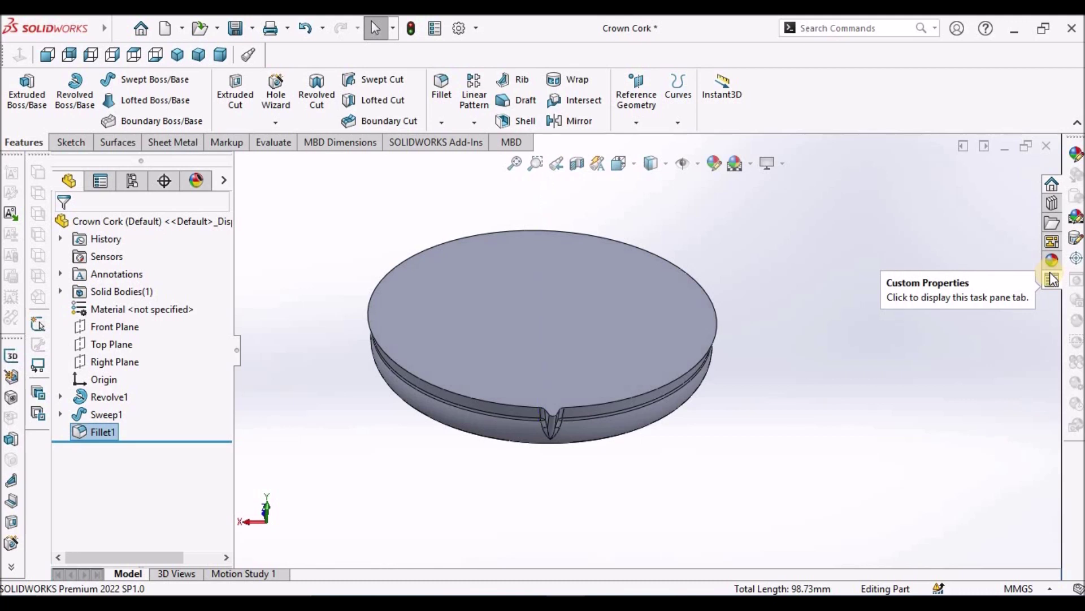
left_click(696, 167)
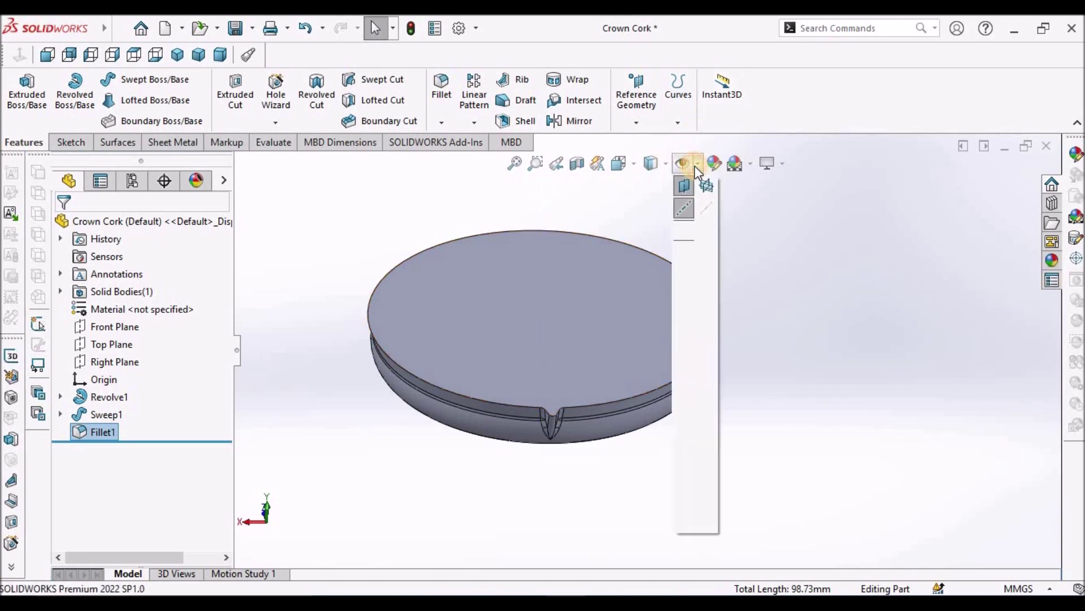
left_click(700, 209)
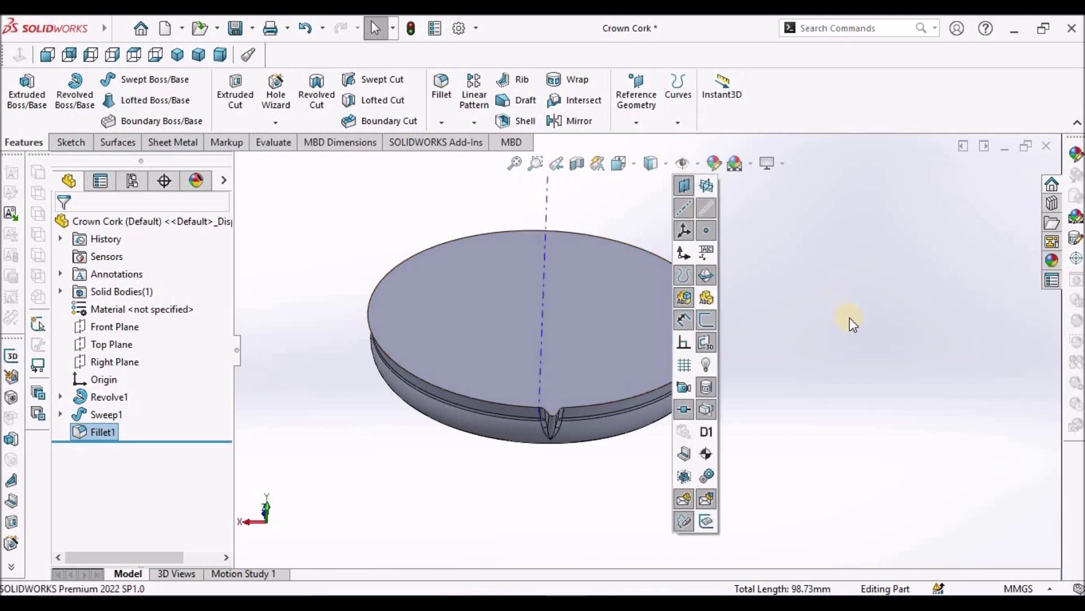
scroll(855, 322, "down", 3)
middle_click_drag(855, 322, 783, 317)
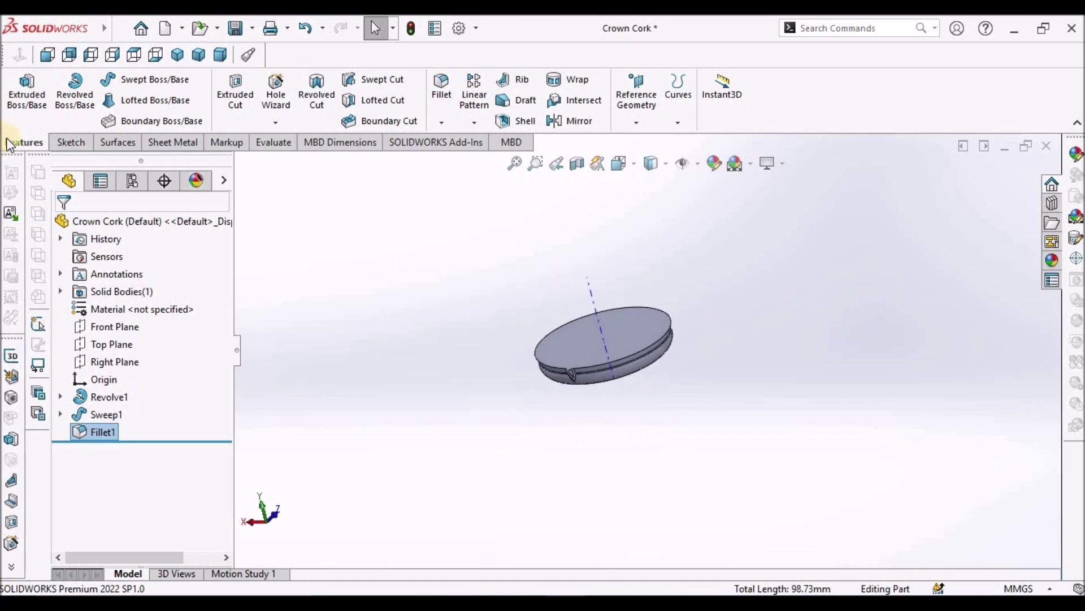
Start a circular pattern containing the tab's sweep and its fillet as the features to repeat.
left_click(474, 123)
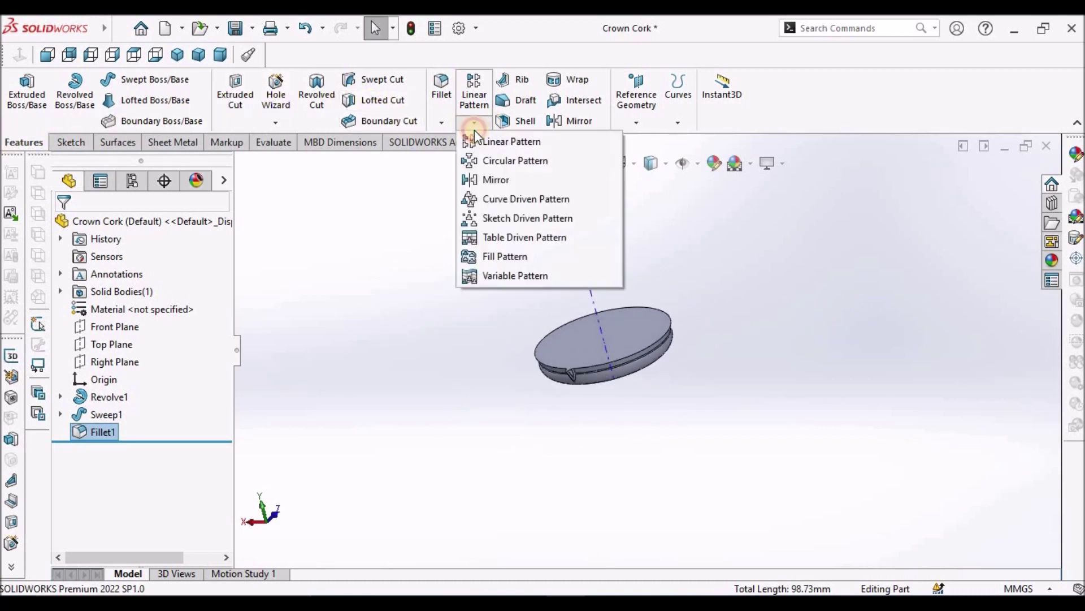
left_click(517, 160)
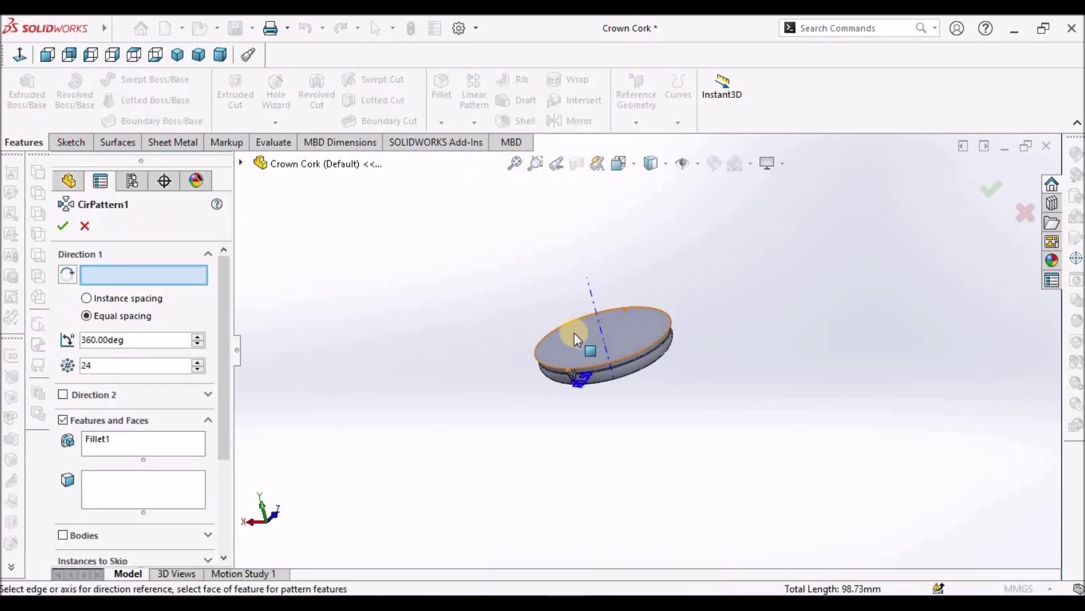
middle_click_drag(633, 406, 541, 388)
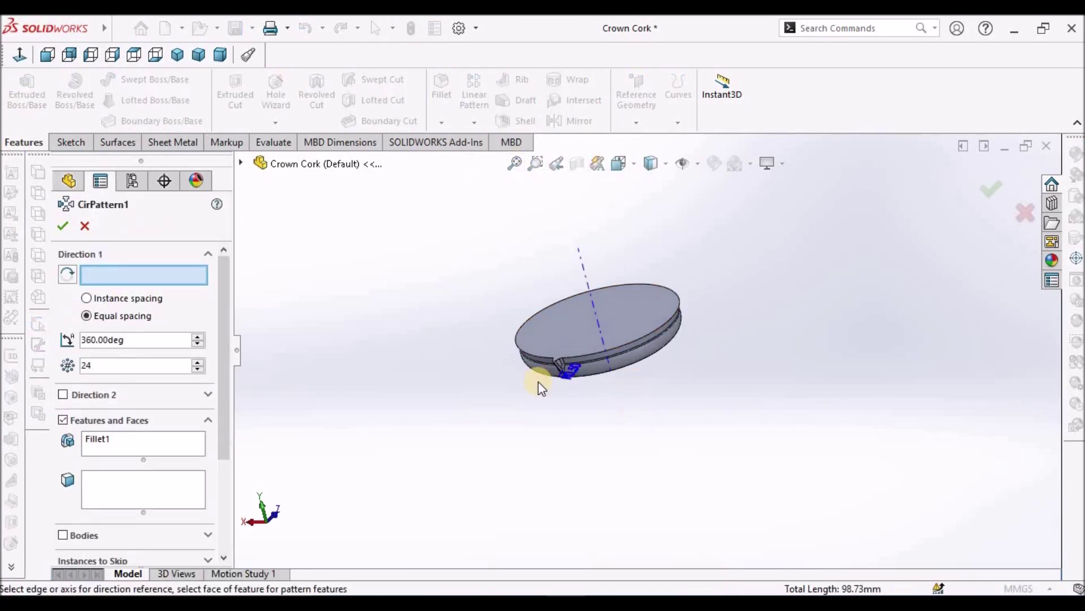
left_click(240, 163)
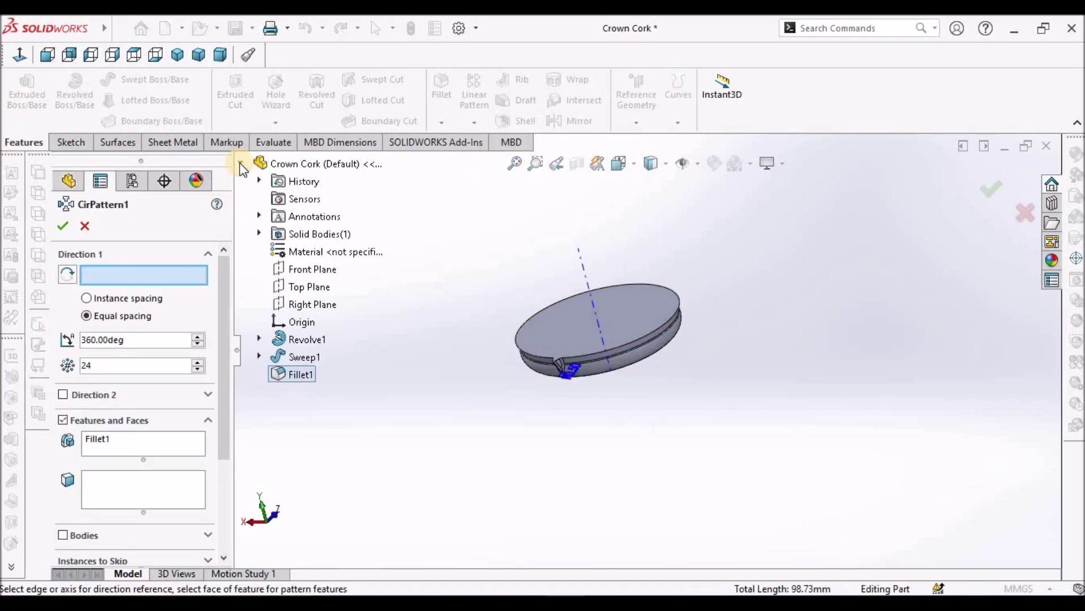
left_click(300, 351)
left_click(297, 373)
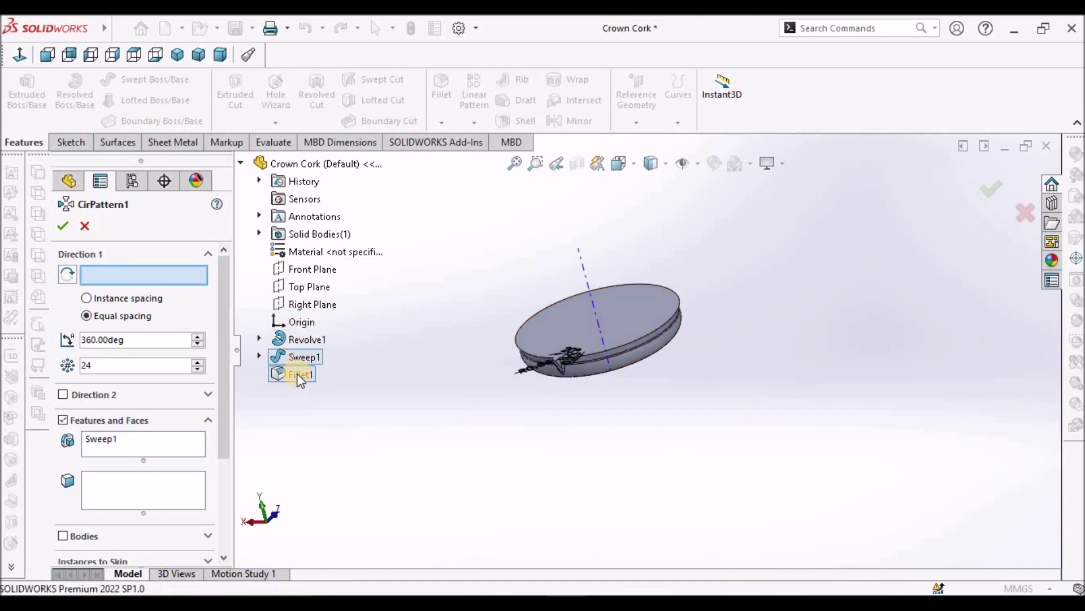
left_click(297, 373)
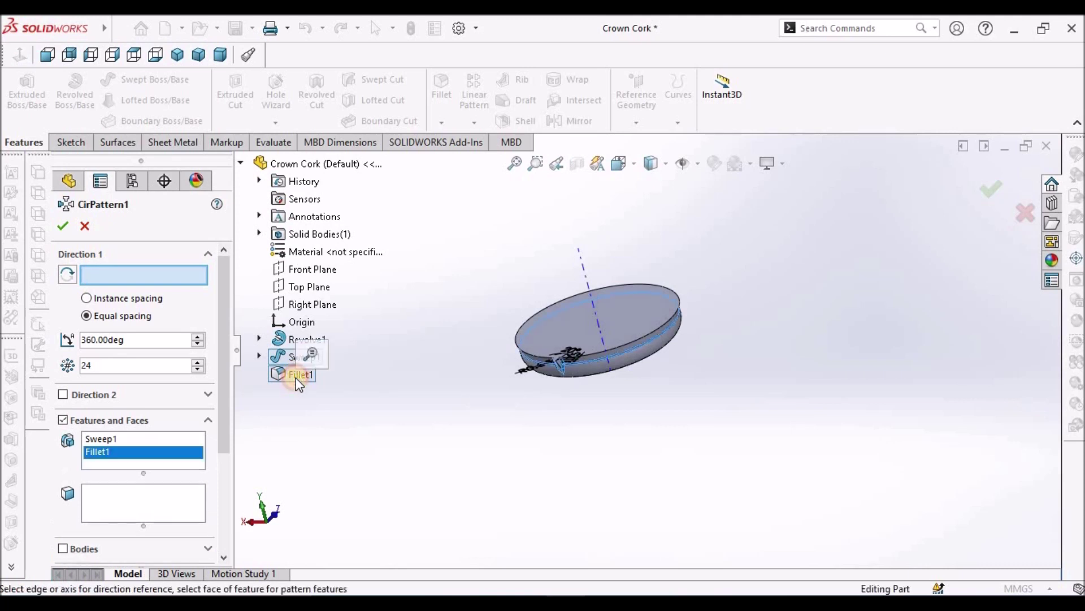
Pattern the tab around the cork's central axis with 24 equally spaced instances over 360 degrees, and save the part.
left_click(582, 268)
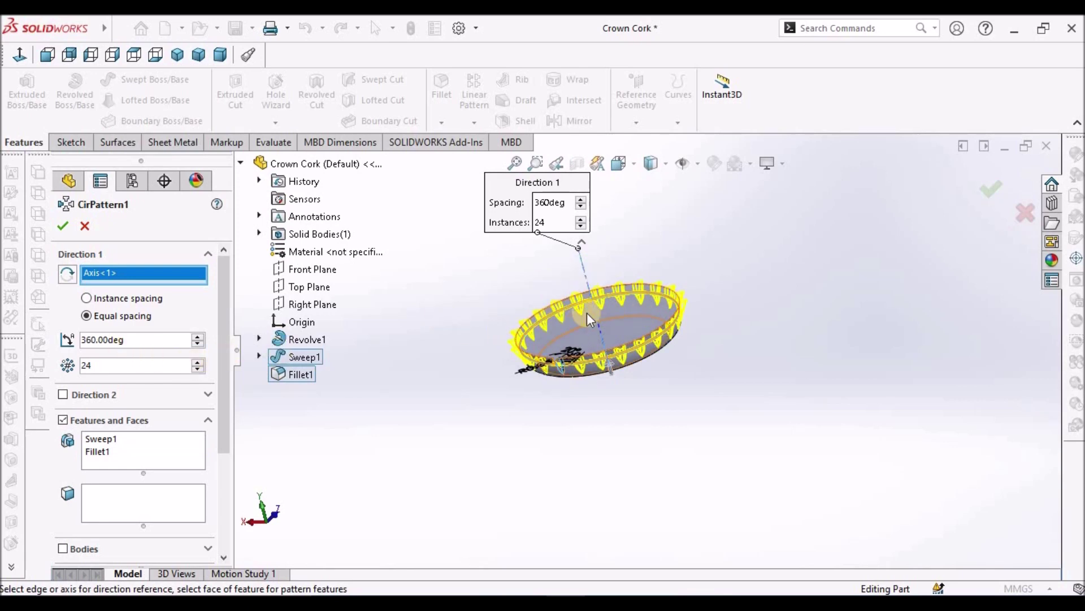
scroll(668, 350, "down", 2)
middle_click_drag(668, 350, 545, 398)
left_click(61, 227)
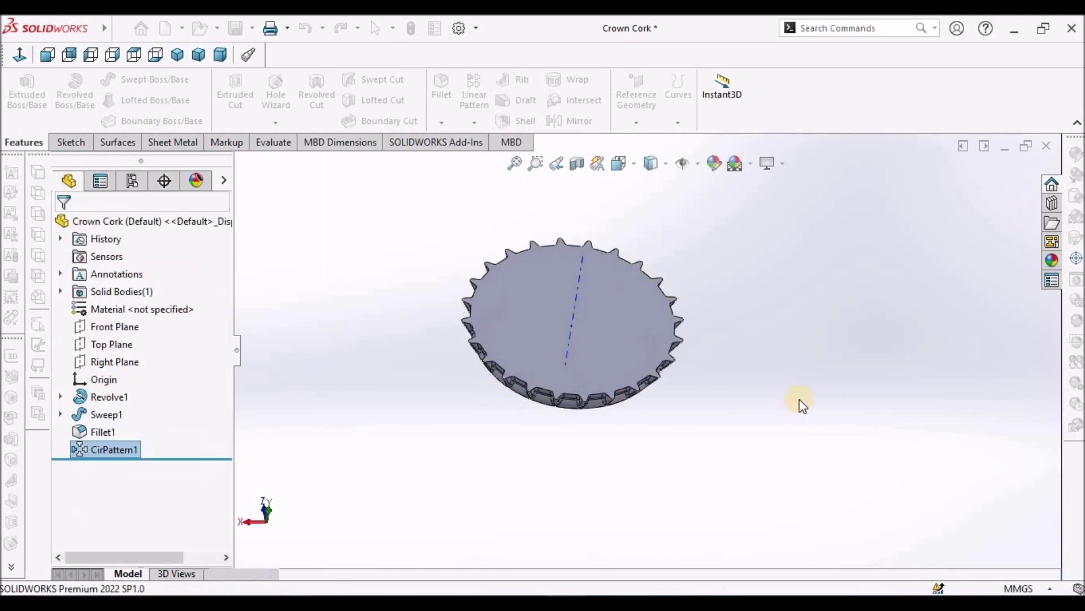
middle_click_drag(651, 350, 772, 250)
key("ctrl+s")
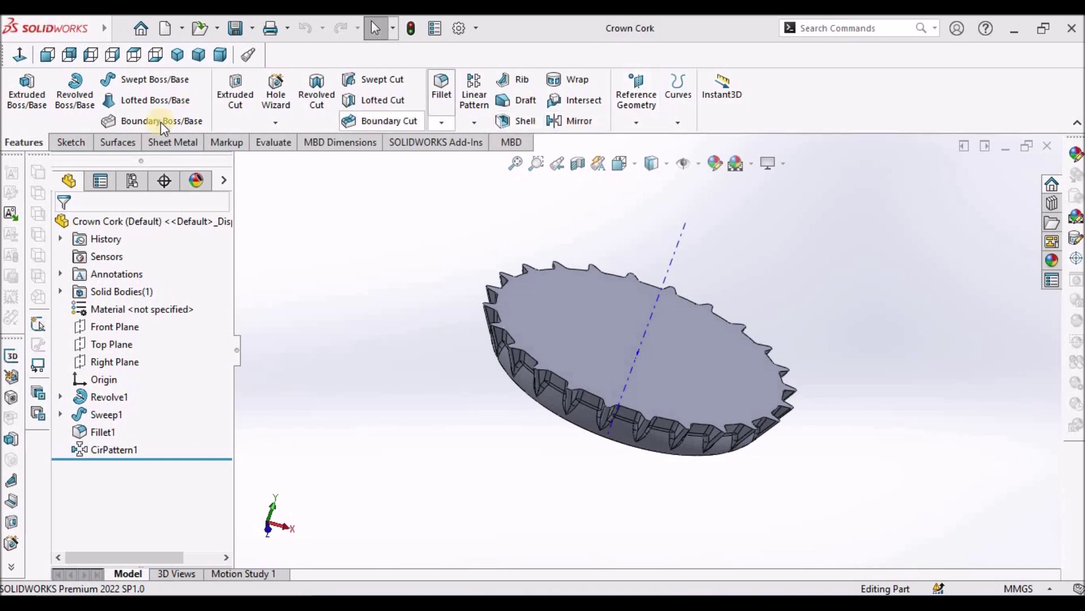
Create a forming tool from the crown cork, using its large flat toothed face as the stopping face.
left_click(173, 143)
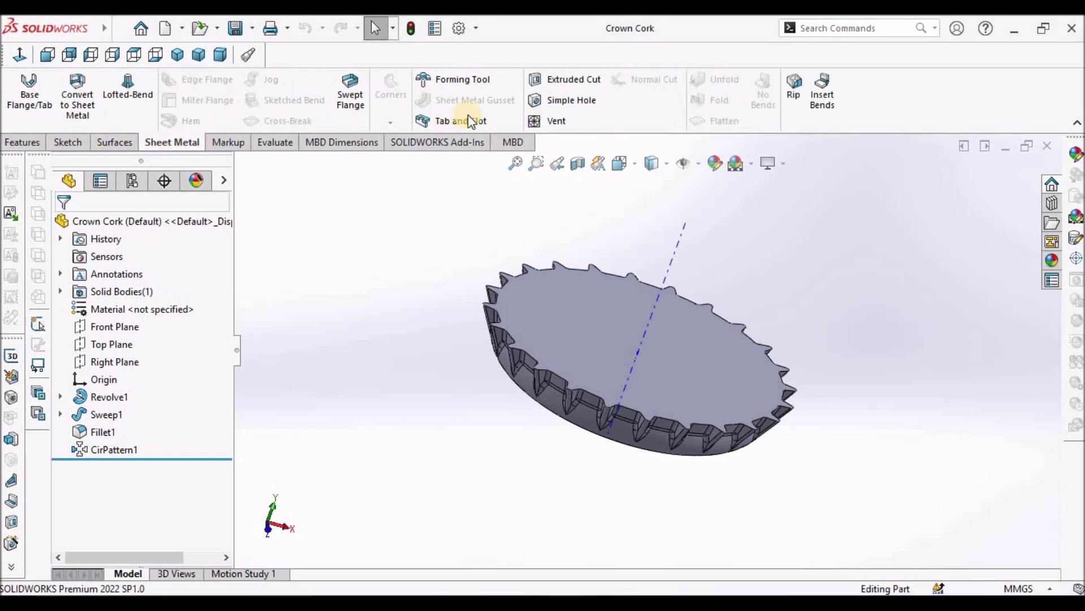
left_click(460, 82)
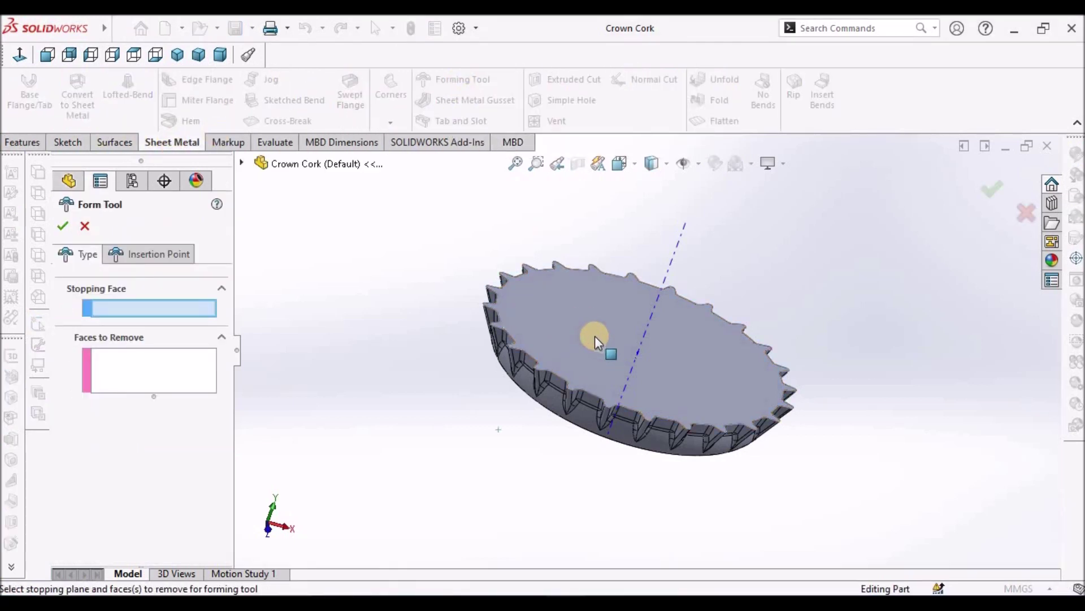
left_click(595, 336)
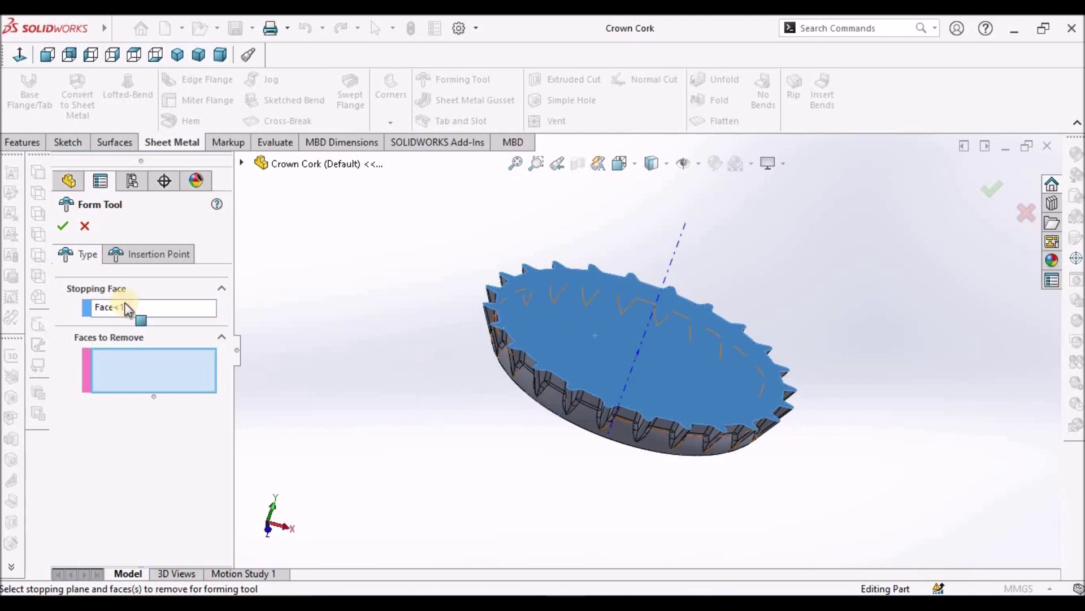
left_click(62, 226)
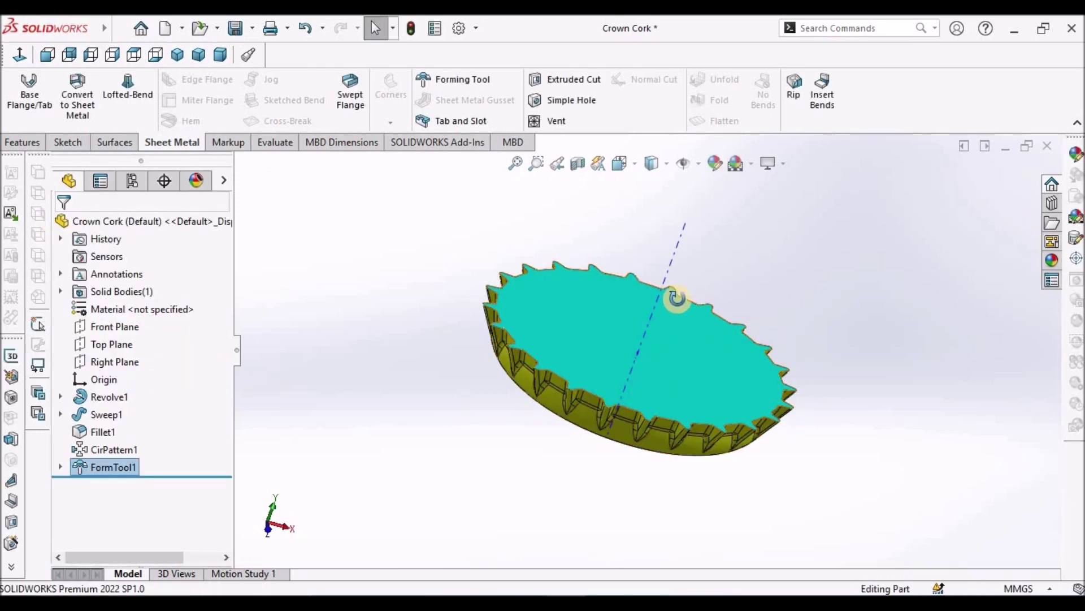
middle_click_drag(676, 298, 480, 296)
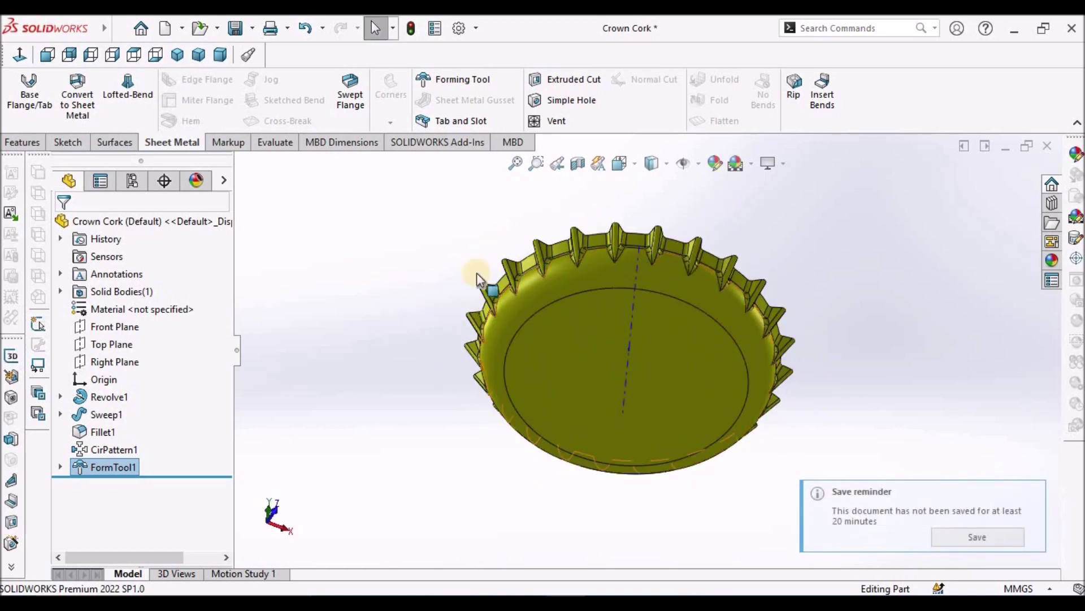
middle_click_drag(582, 254, 582, 424)
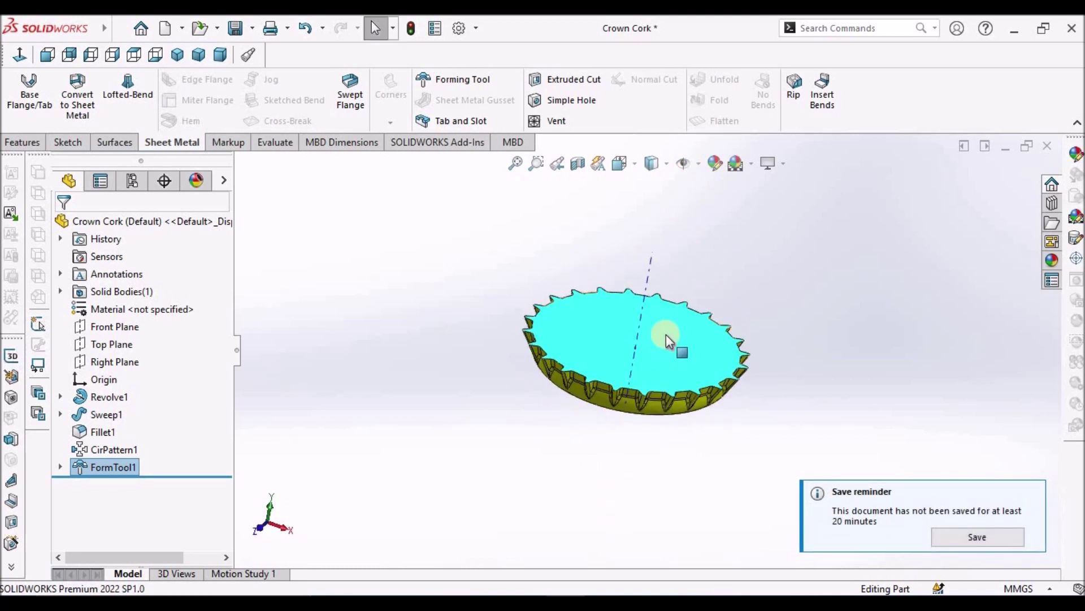
scroll(677, 344, "down", 3)
middle_click_drag(681, 352, 642, 368)
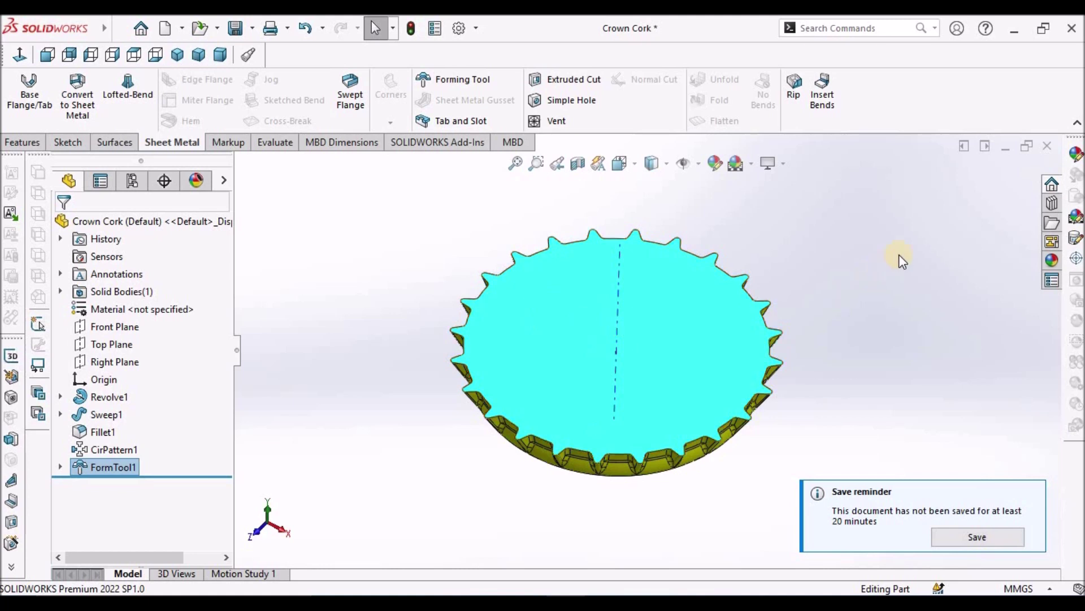
left_click(911, 247)
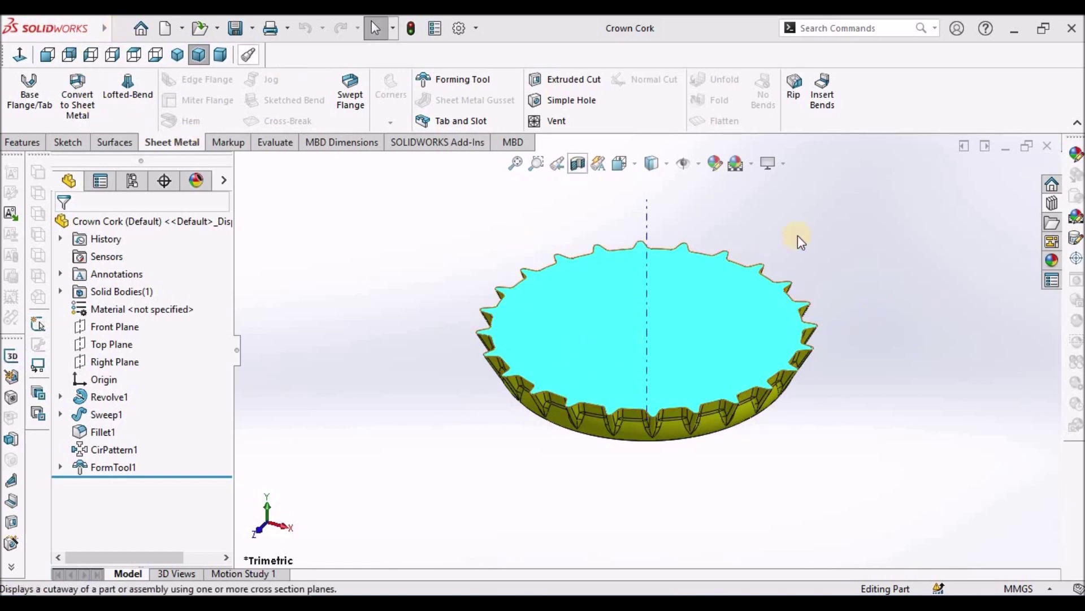
Open the EXAMPLES folder of the Design Library's forming tools in File Explorer and copy its folder path.
left_click(1053, 205)
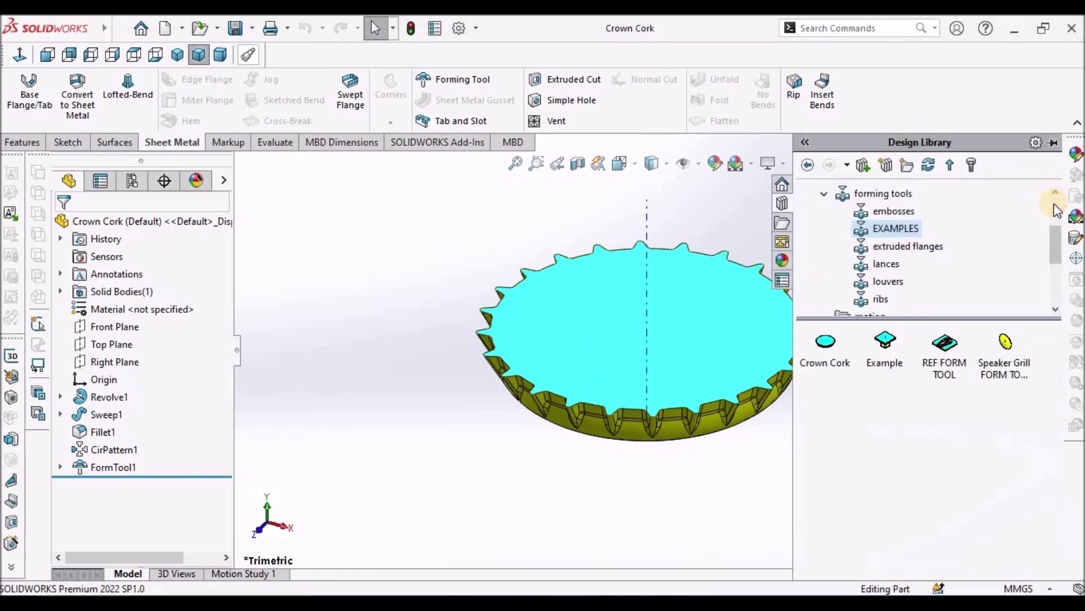
left_click_drag(1063, 255, 1068, 207)
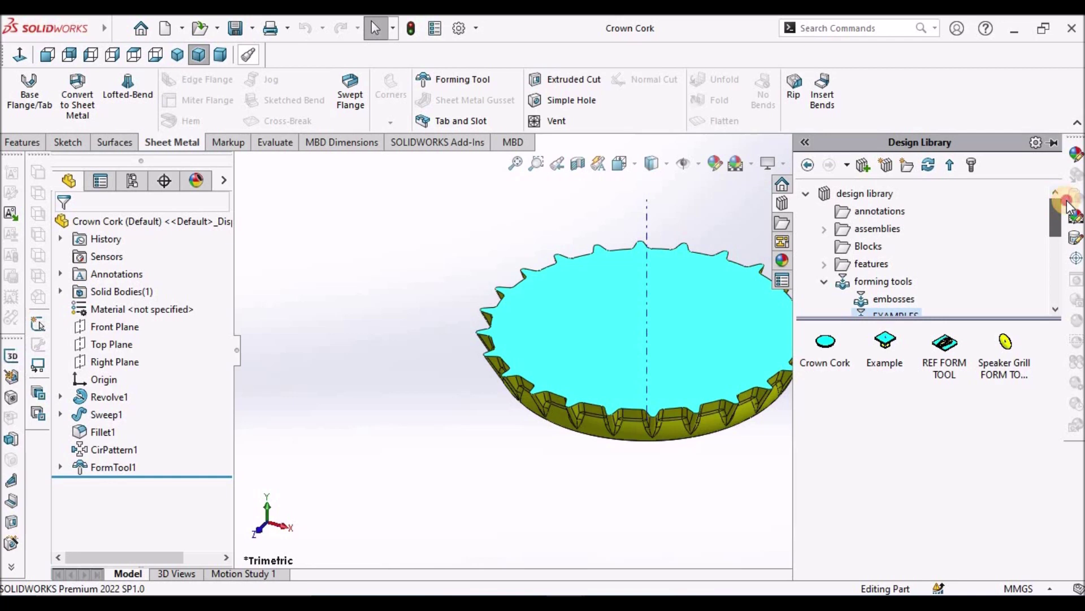
scroll(1066, 227, "down", 1)
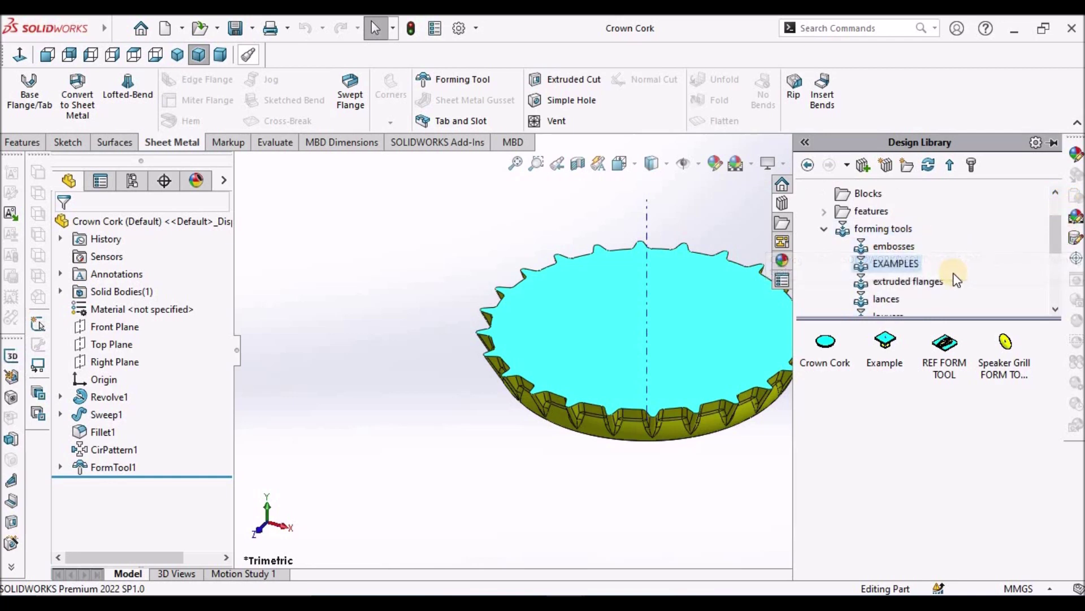
right_click(894, 264)
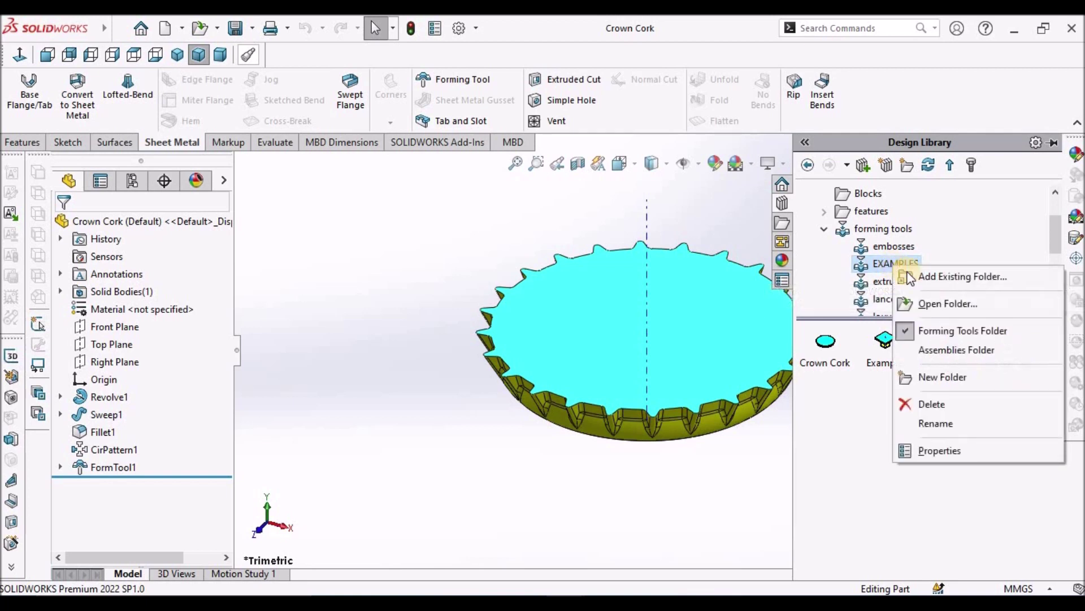
left_click(935, 301)
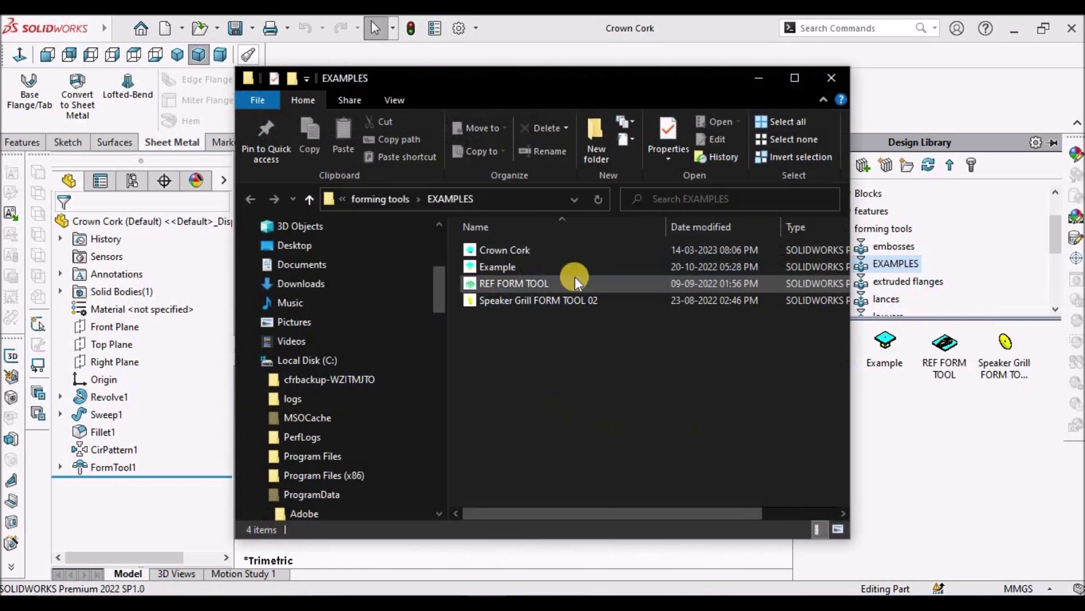
left_click(503, 198)
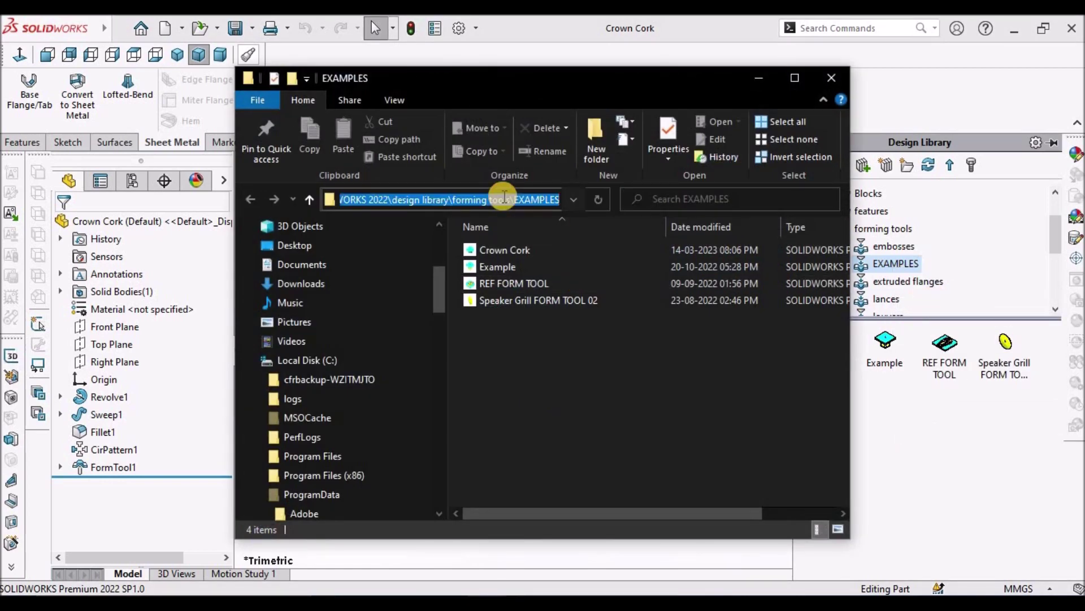
left_click(765, 77)
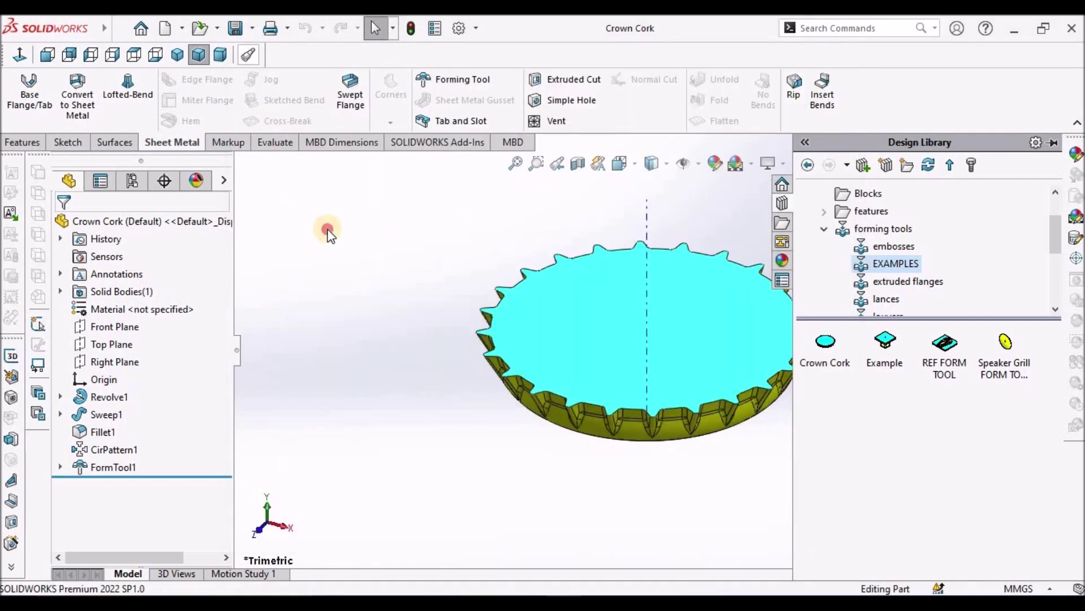
Set the Pack and Go destination of the Crown Cork part to the copied forming tools\EXAMPLES path, and cancel the dialog.
left_click(108, 29)
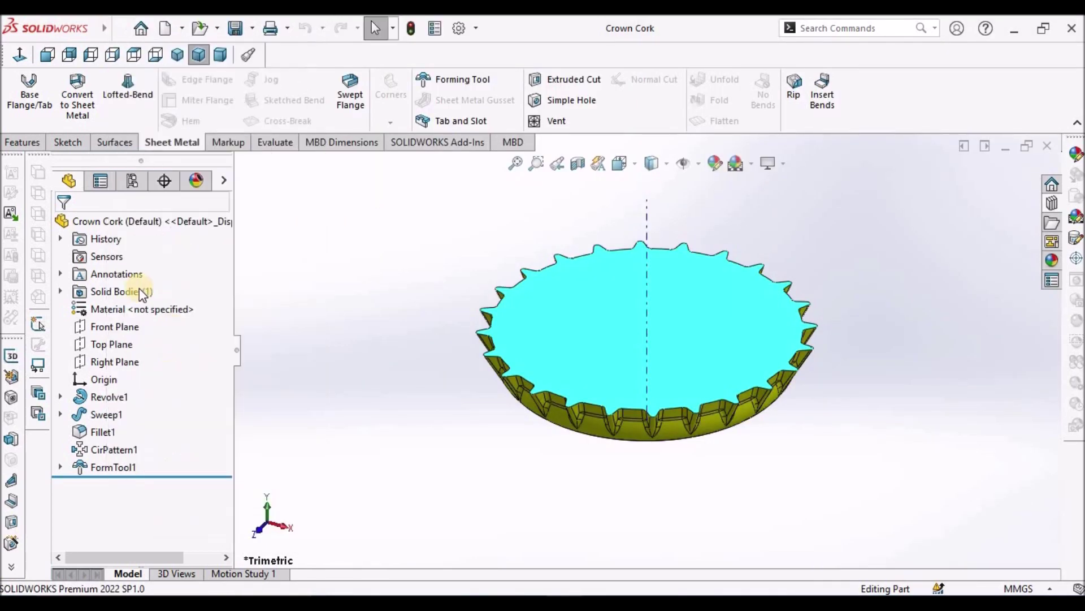
left_click(119, 28)
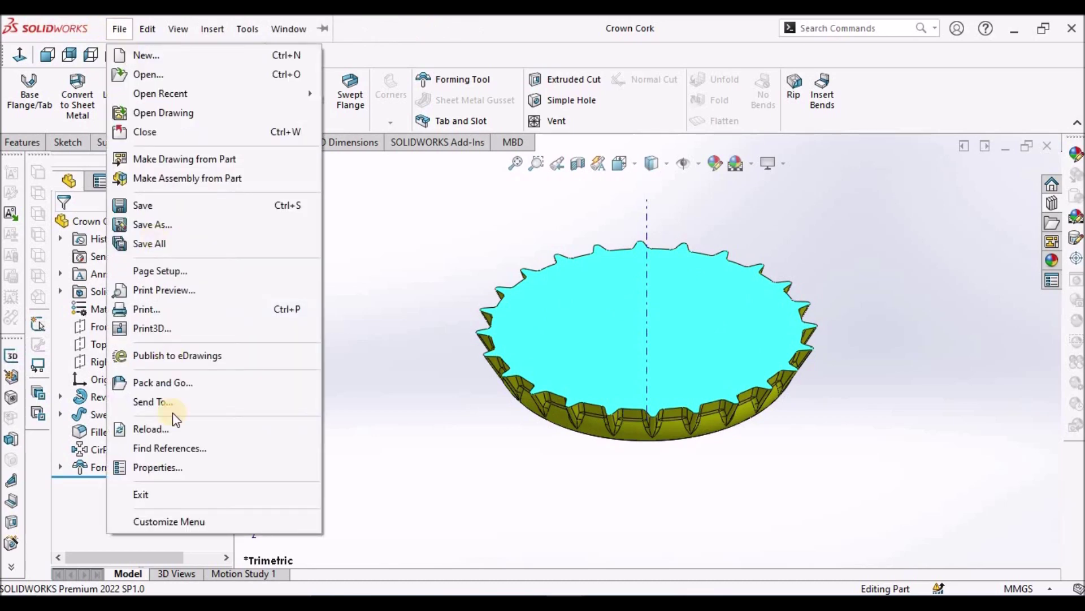
left_click(185, 382)
left_click(520, 417)
triple_click(521, 417)
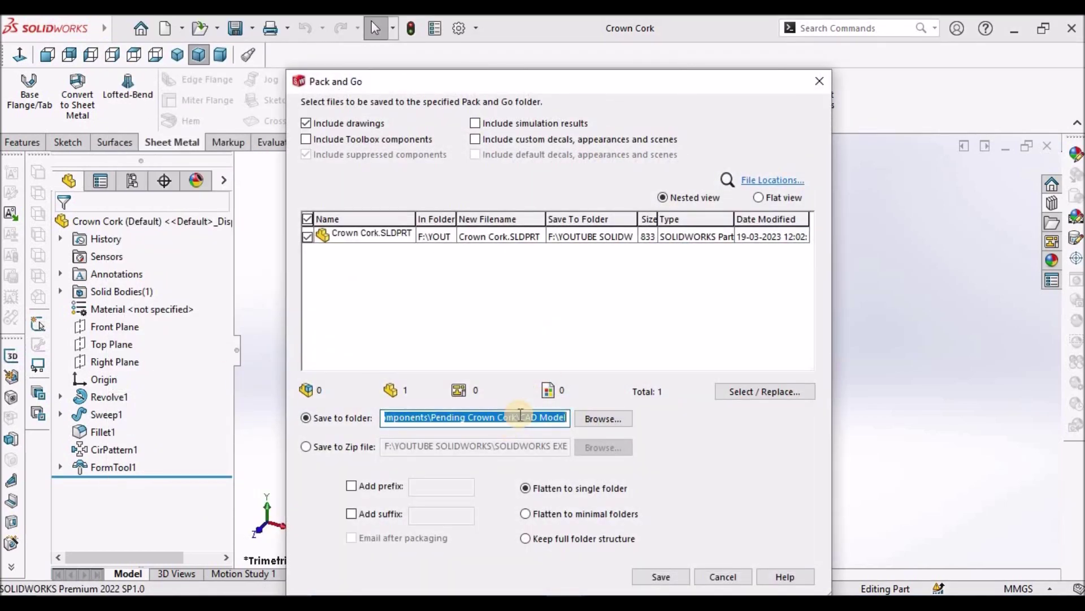
key("ctrl+v")
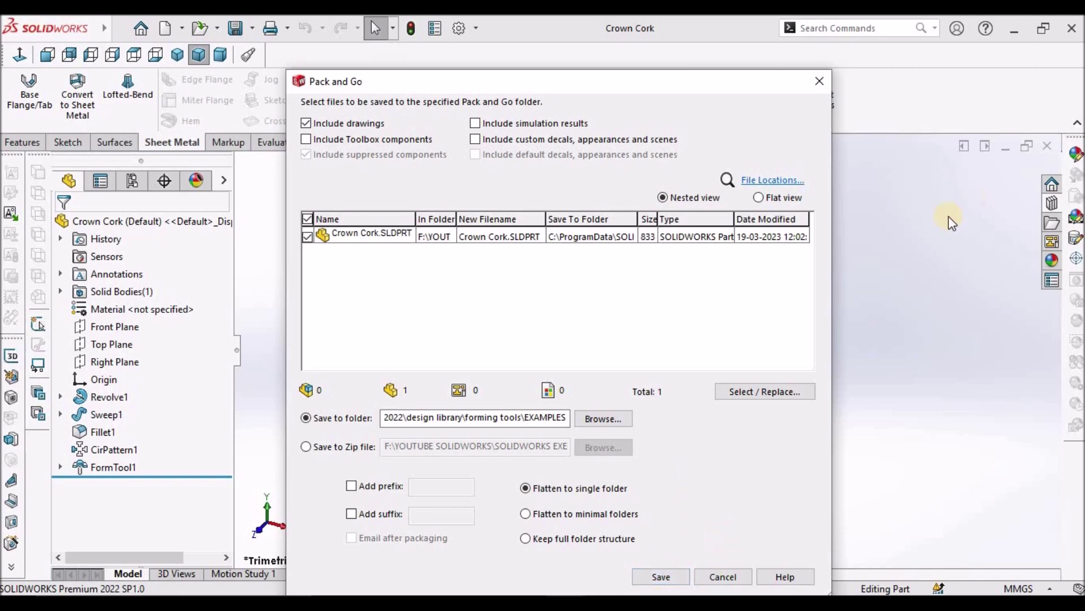
left_click(724, 576)
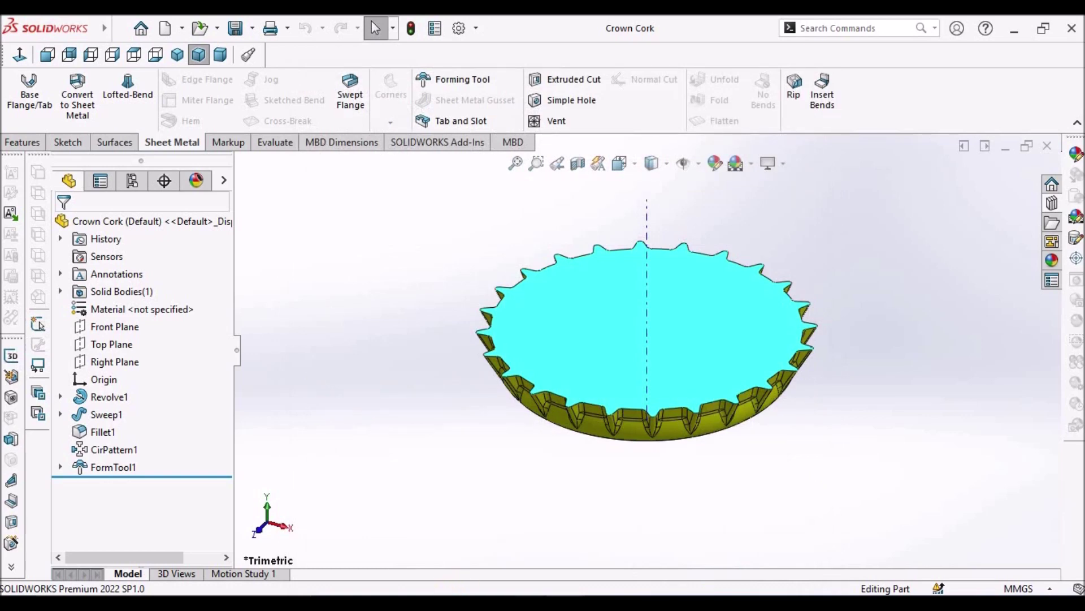
Return to File Explorer, examine the Crown Cork forming tool in the EXAMPLES folder with large icons, and close the window.
mouse_move(583, 558)
left_click(649, 562)
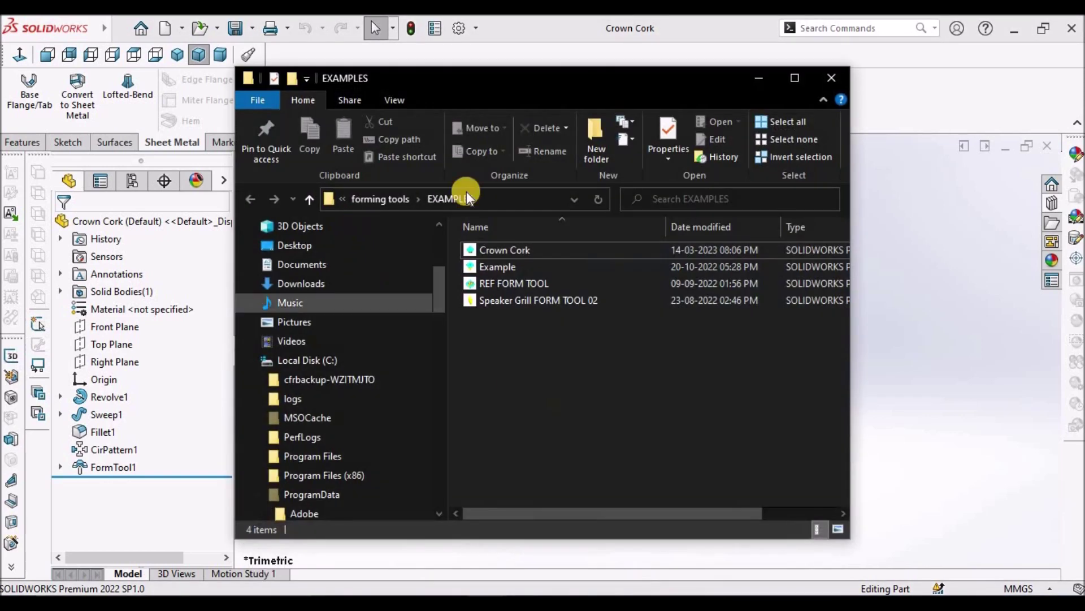
left_click(799, 74)
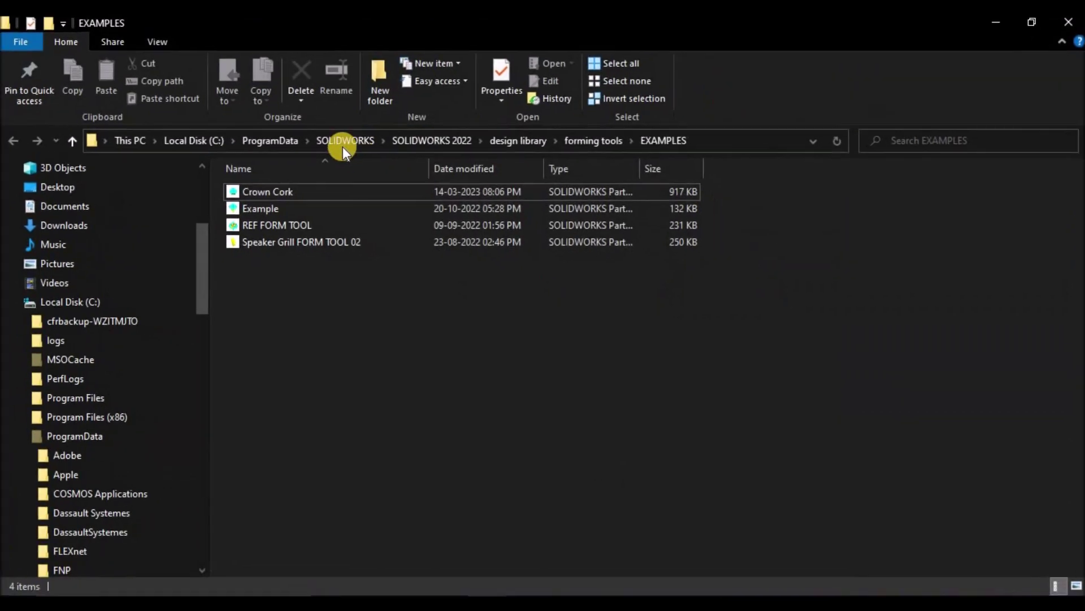
left_click(157, 40)
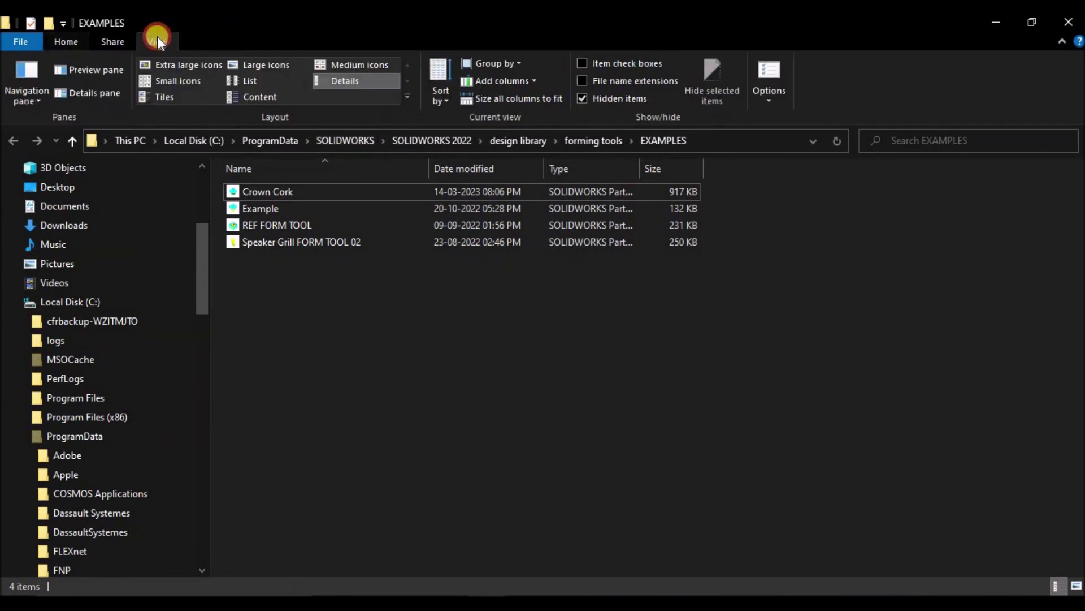
left_click(277, 64)
left_click(264, 214)
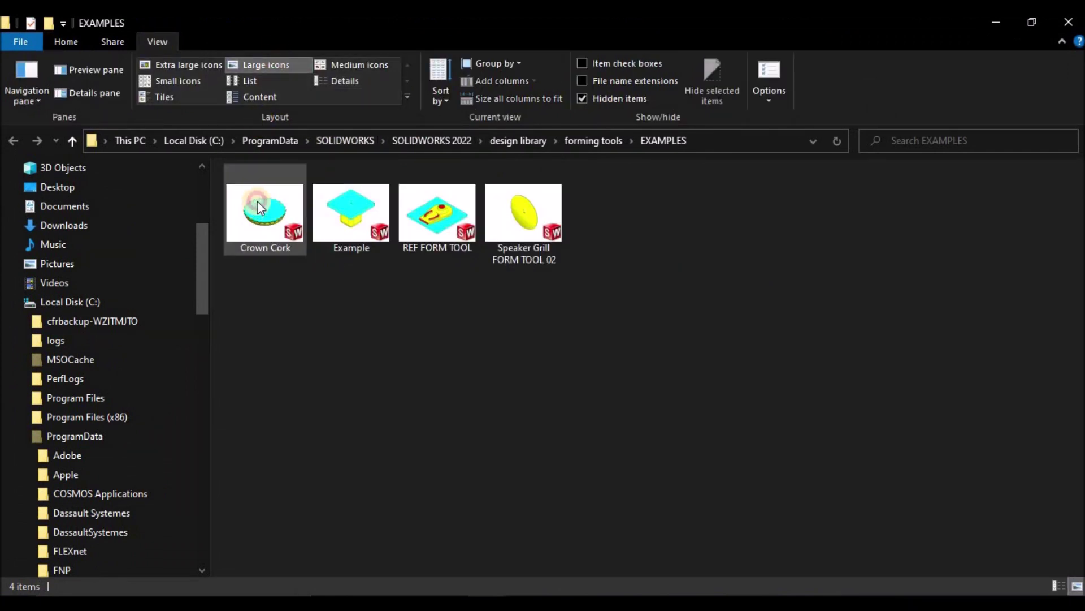
left_click(807, 417)
left_click(1023, 22)
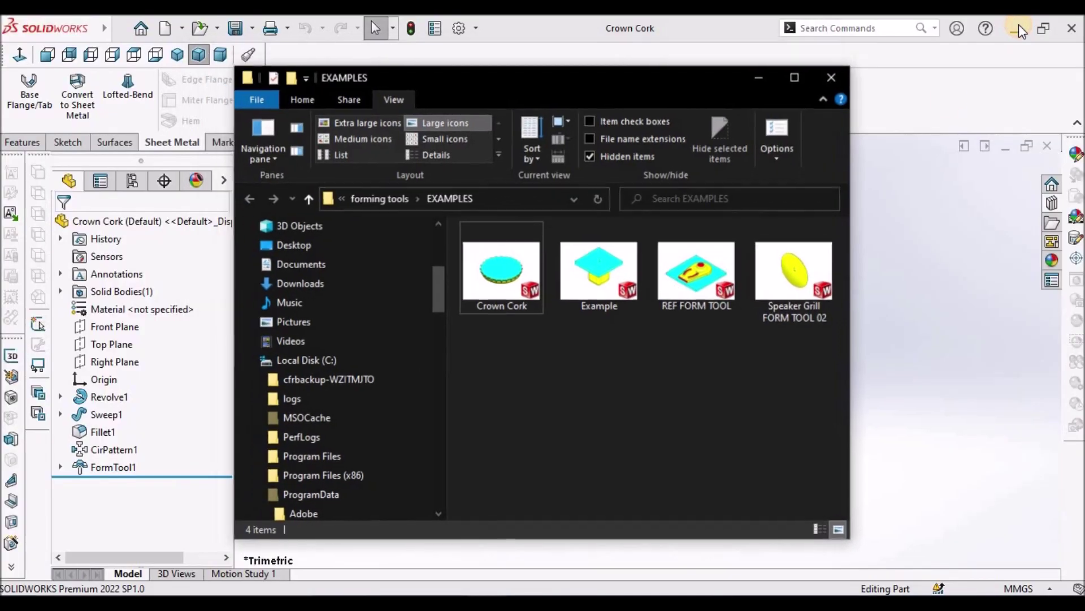
left_click(826, 80)
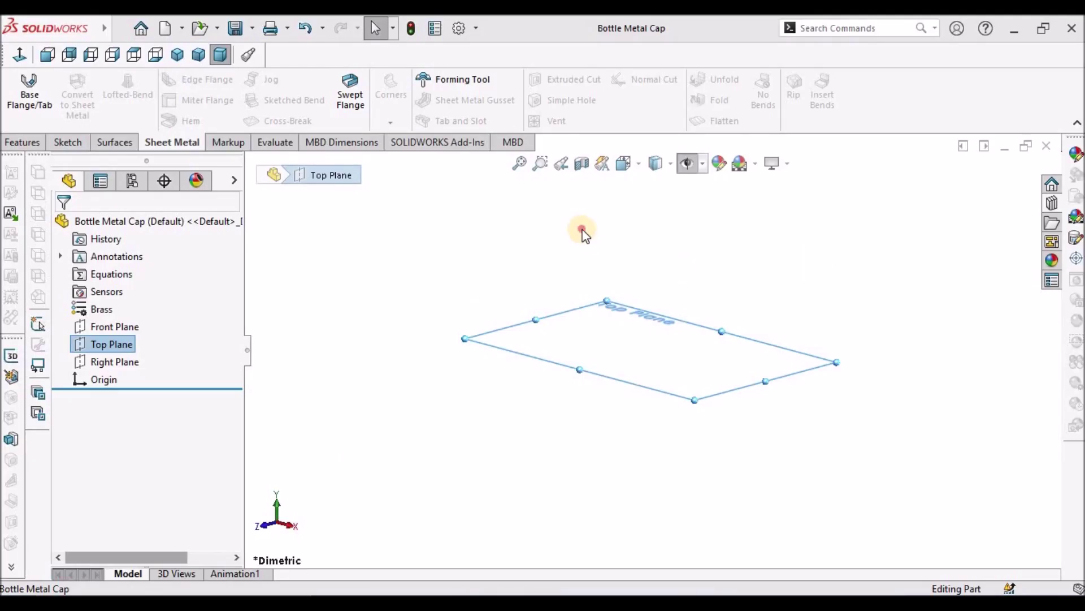
Sketch a circle about 147 mm in diameter on the Top Plane, centred on the origin.
left_click(580, 229)
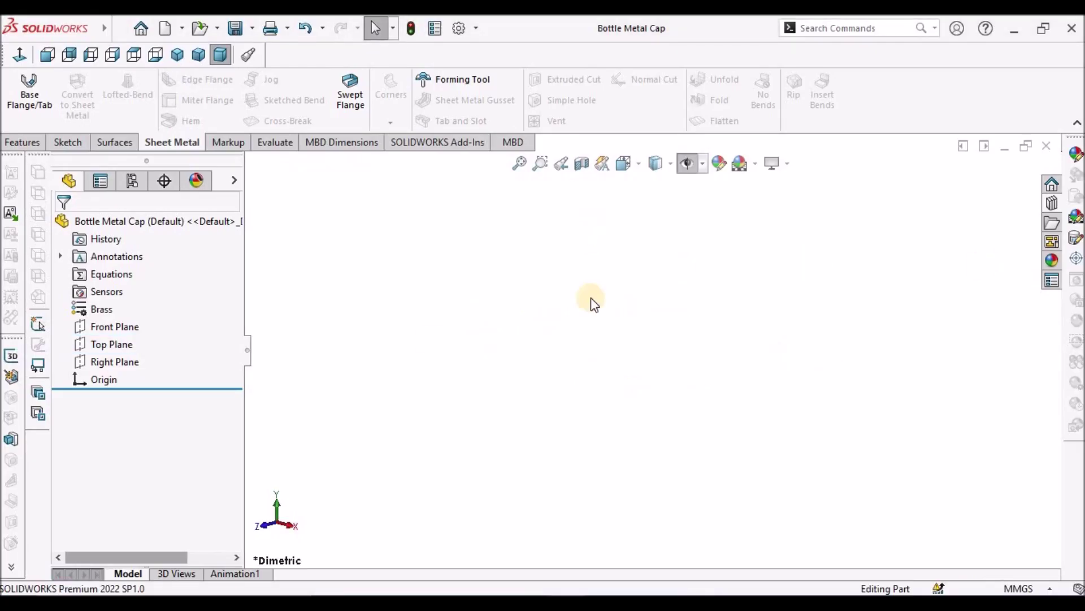
left_click(104, 344)
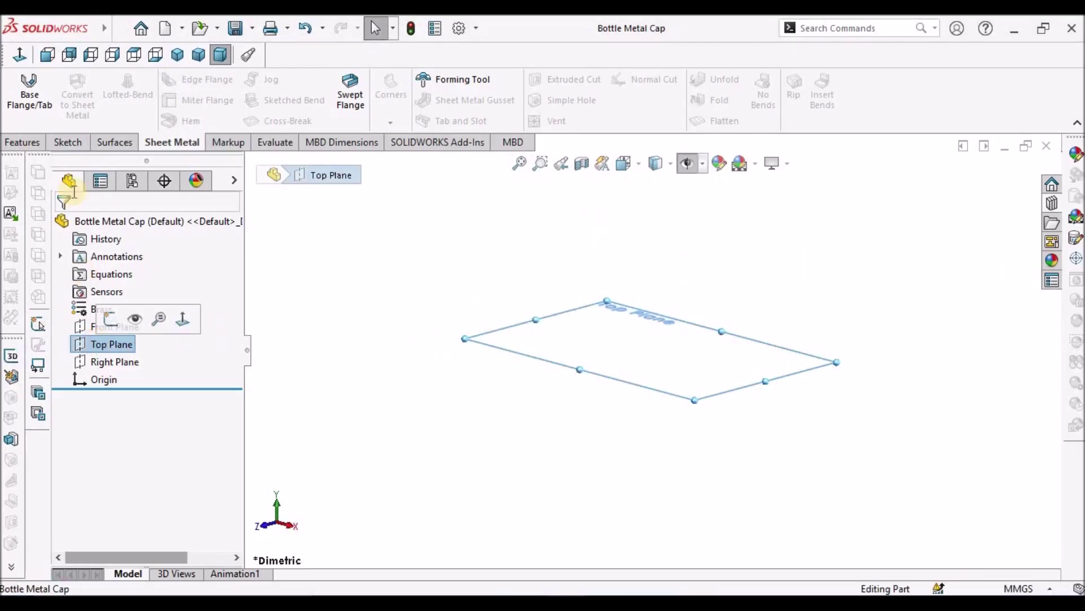
left_click(75, 146)
left_click(29, 85)
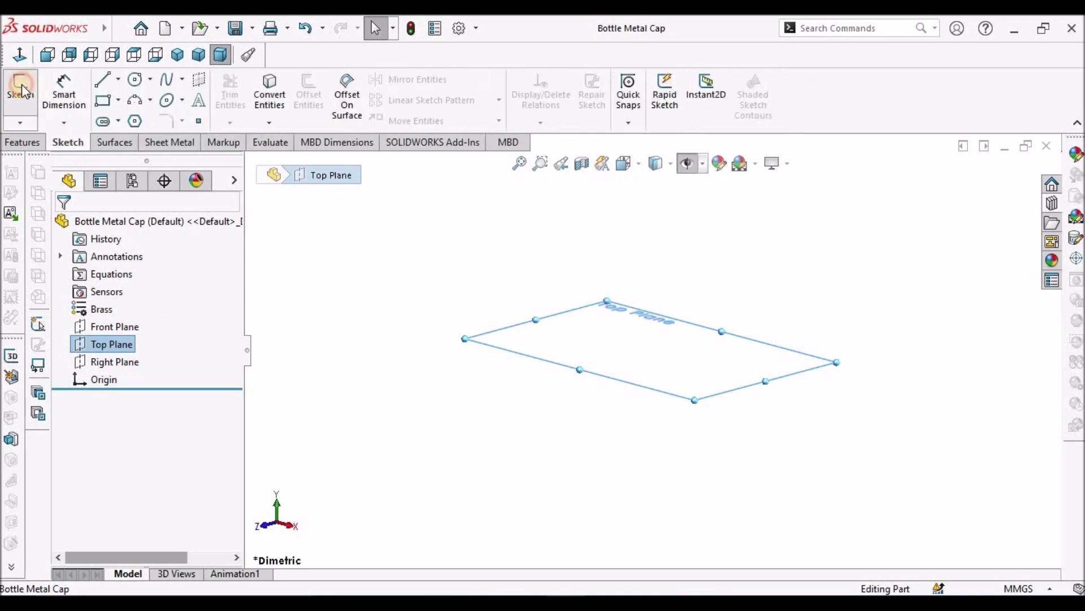
left_click(136, 82)
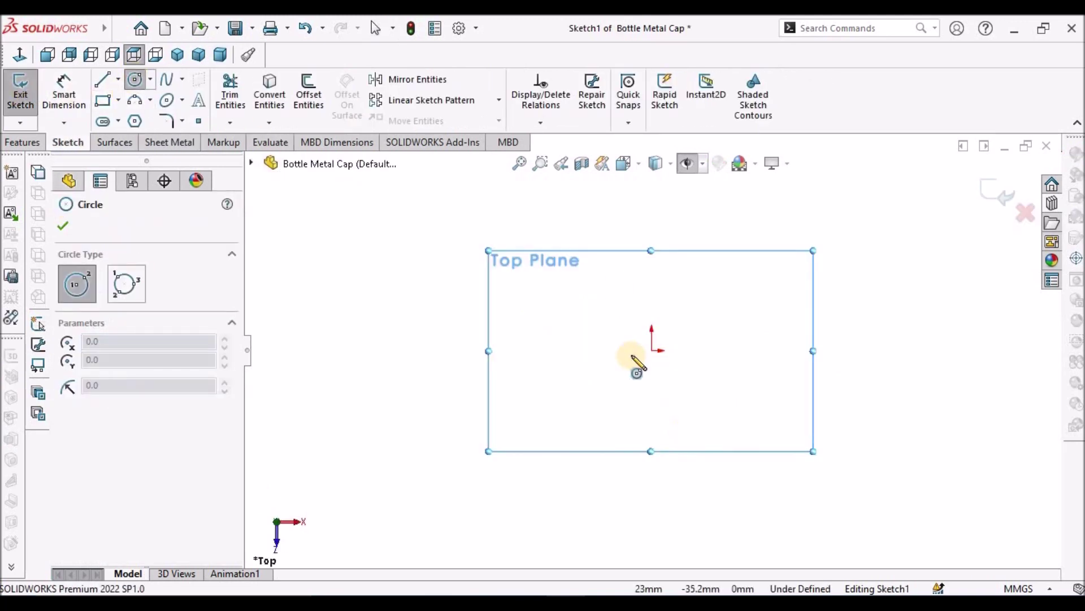
left_click(653, 350)
left_click(775, 295)
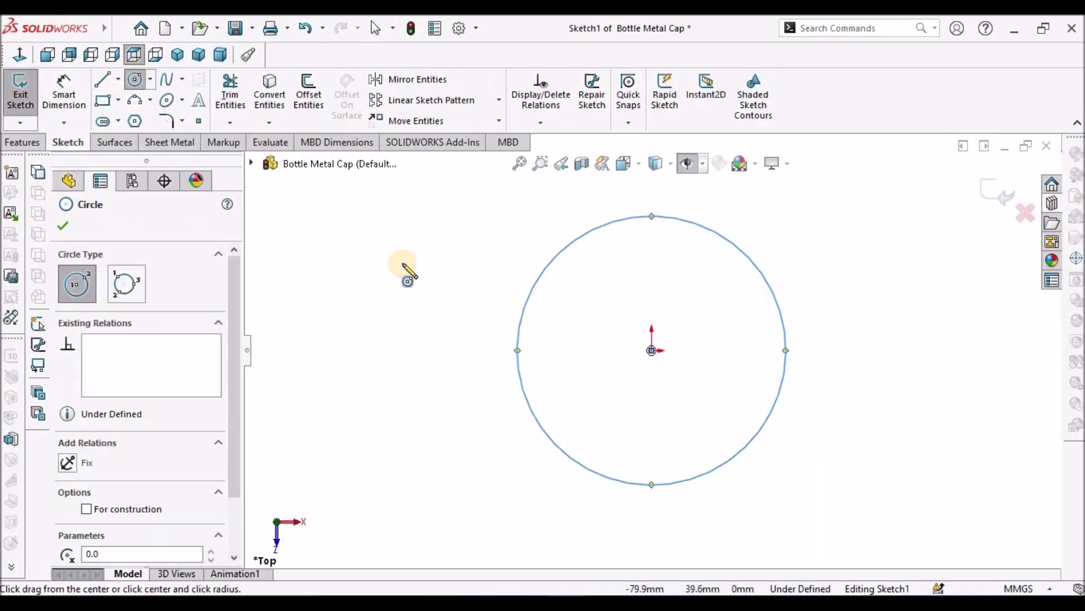
right_click(407, 272)
left_click(441, 275)
Dimension the circle's diameter as 50 mm.
left_click(64, 90)
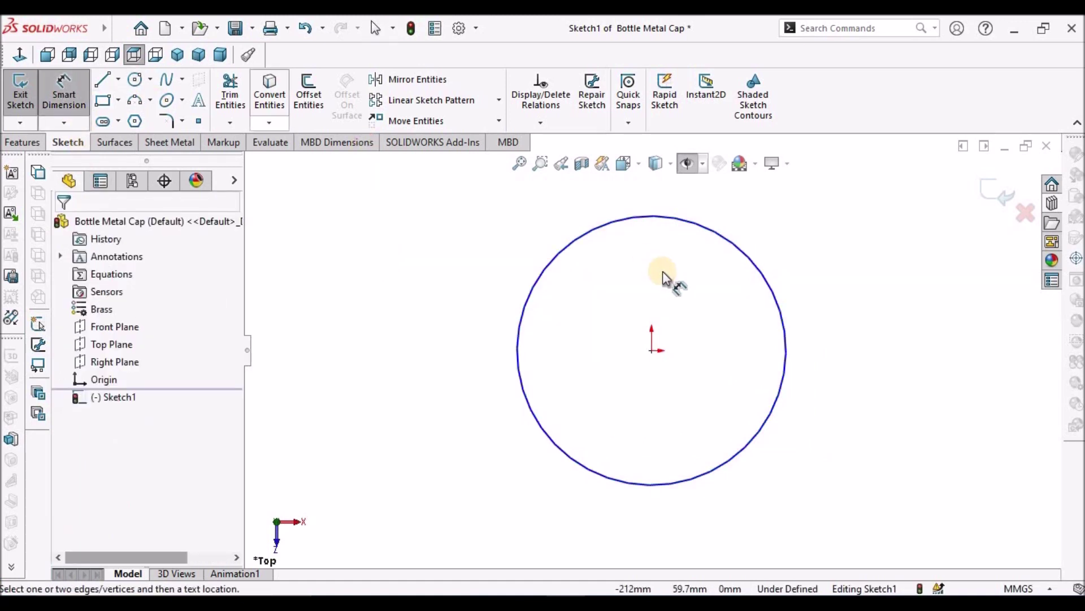
left_click(724, 239)
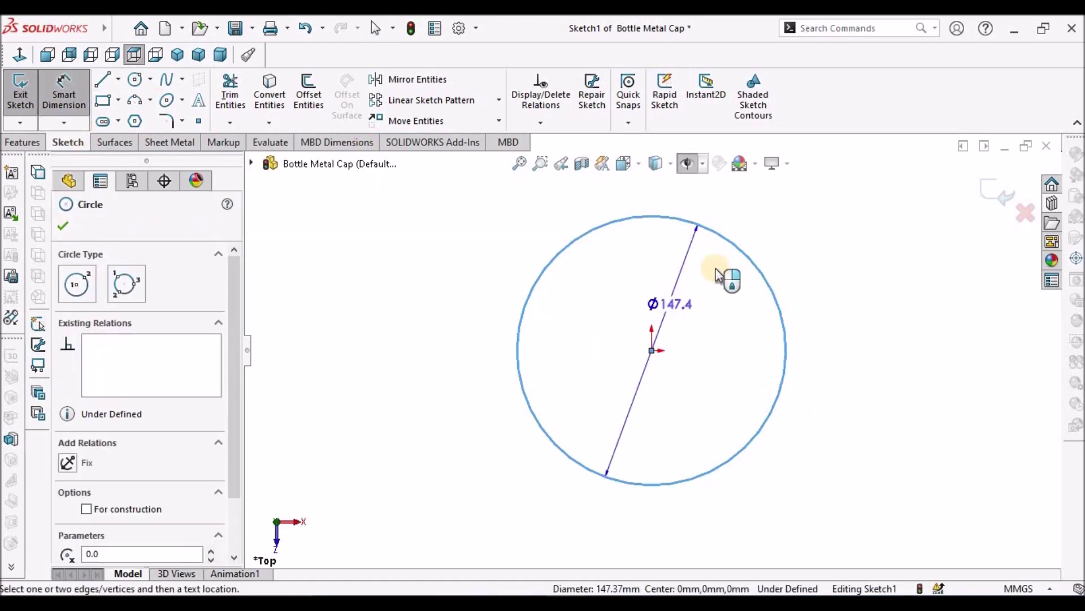
left_click(717, 286)
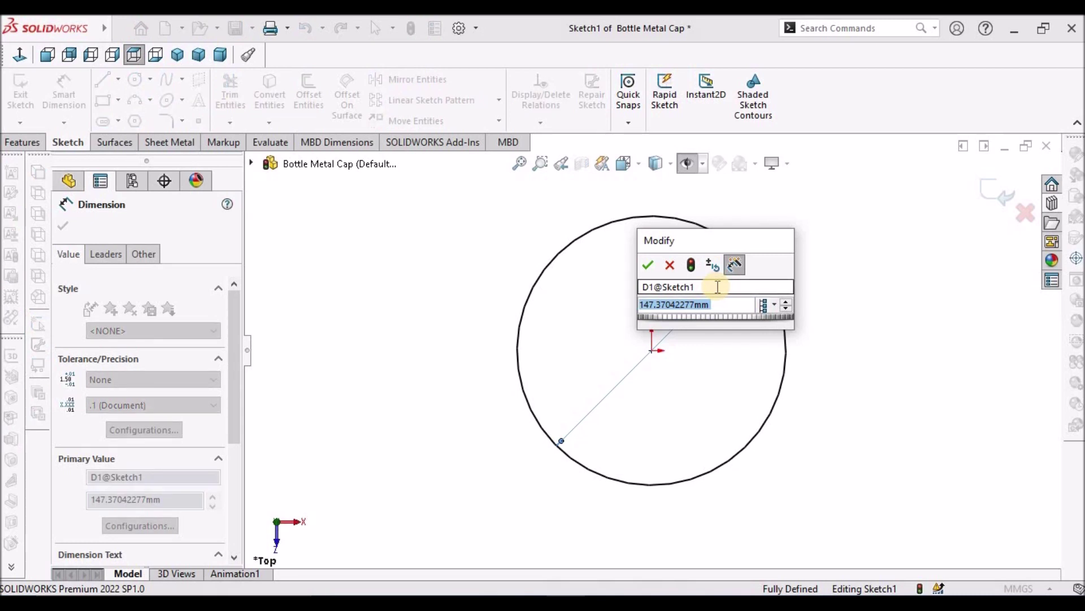
type("50")
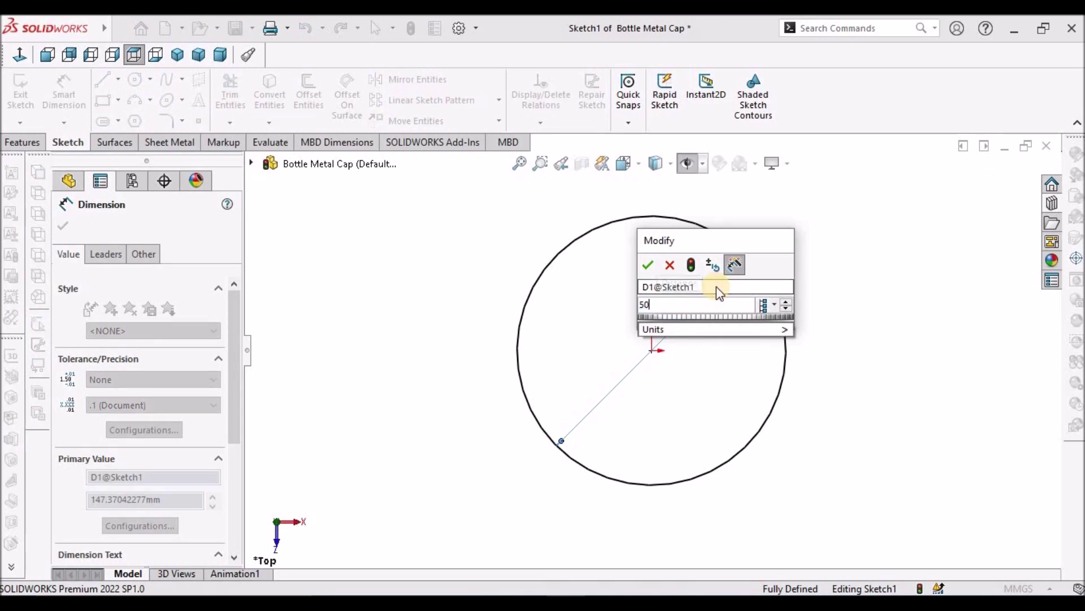
key("Return")
left_click(866, 385)
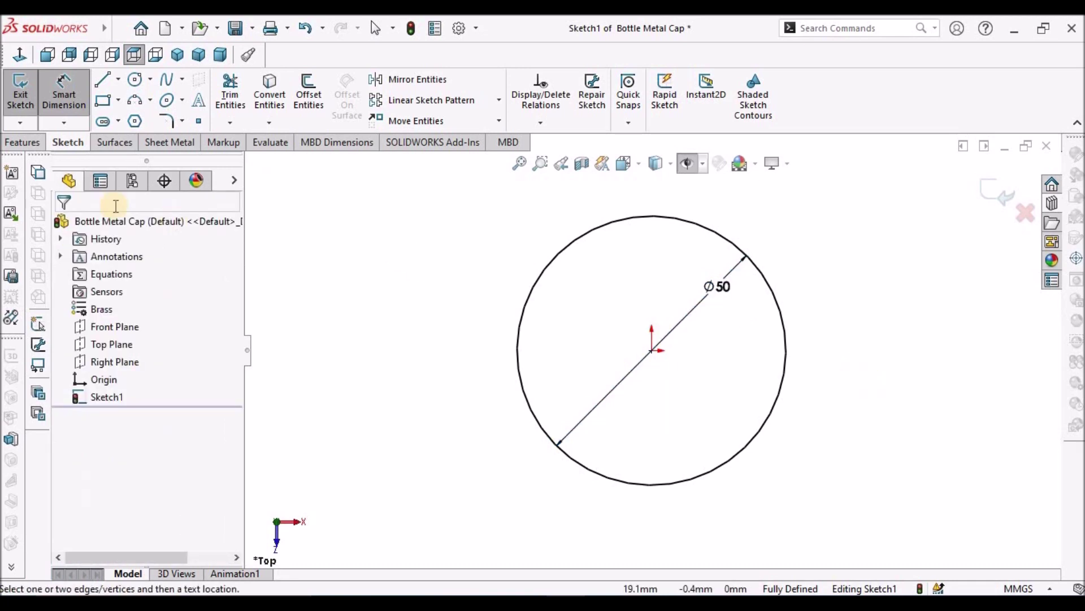
Create a sheet metal base flange 0.15 mm thick from the circle sketch.
left_click(156, 143)
left_click(27, 97)
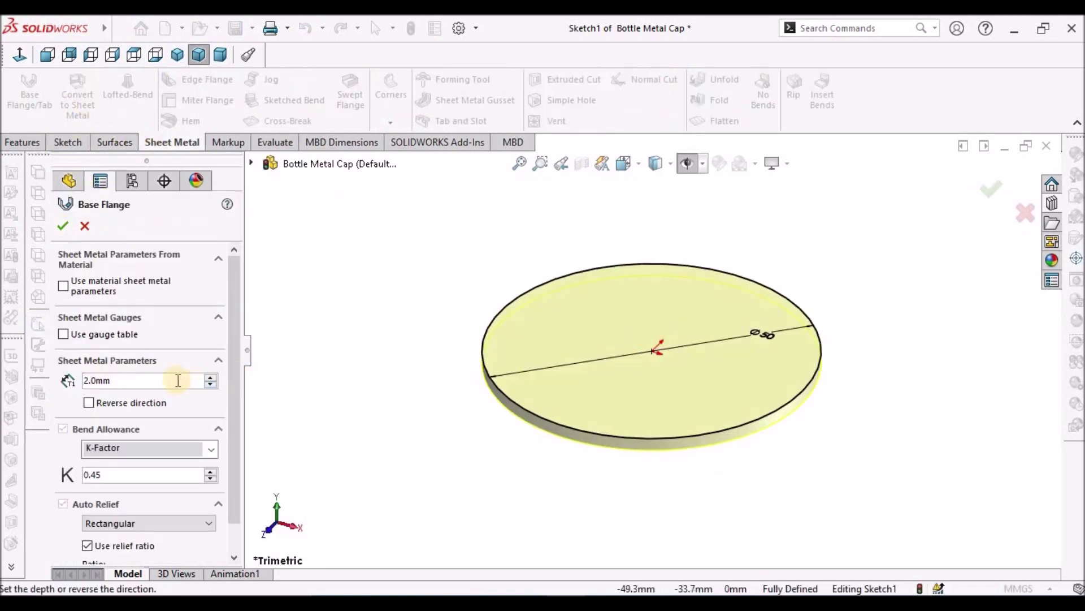
double_click(155, 381)
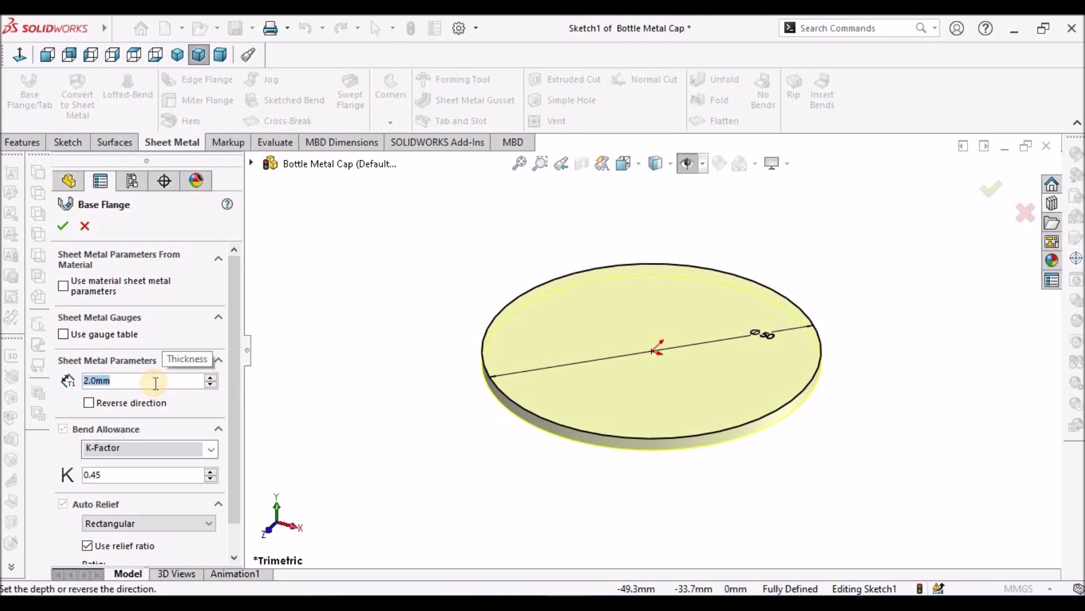
type("0.15")
key("Return")
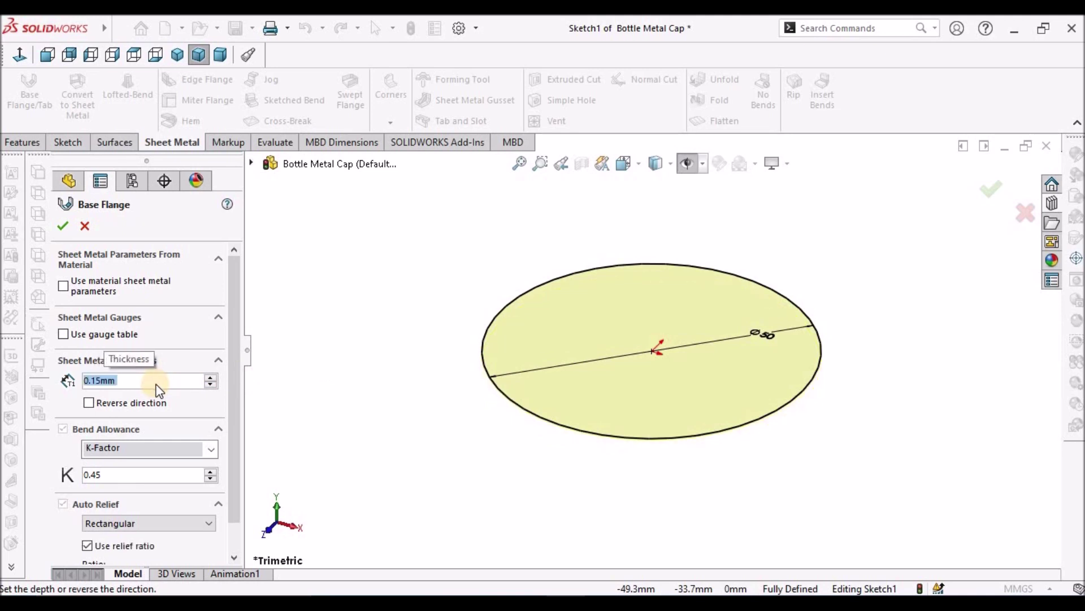
left_click(59, 226)
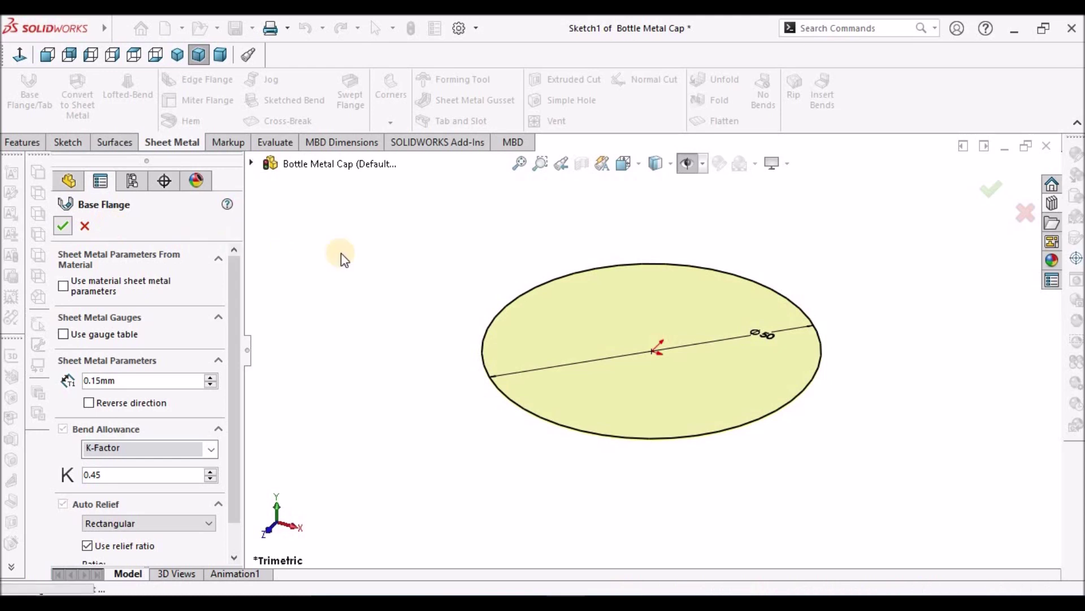
Place the Crown Cork forming tool from the Design Library's forming tools EXAMPLES folder onto the disc's upper face.
left_click(1051, 222)
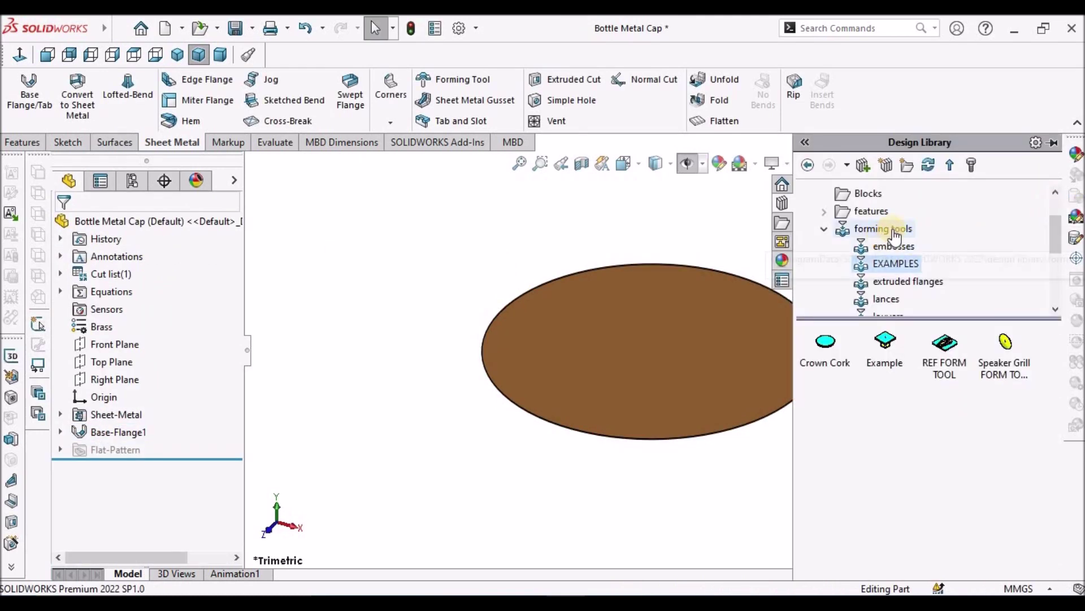
scroll(961, 237, "up", 1)
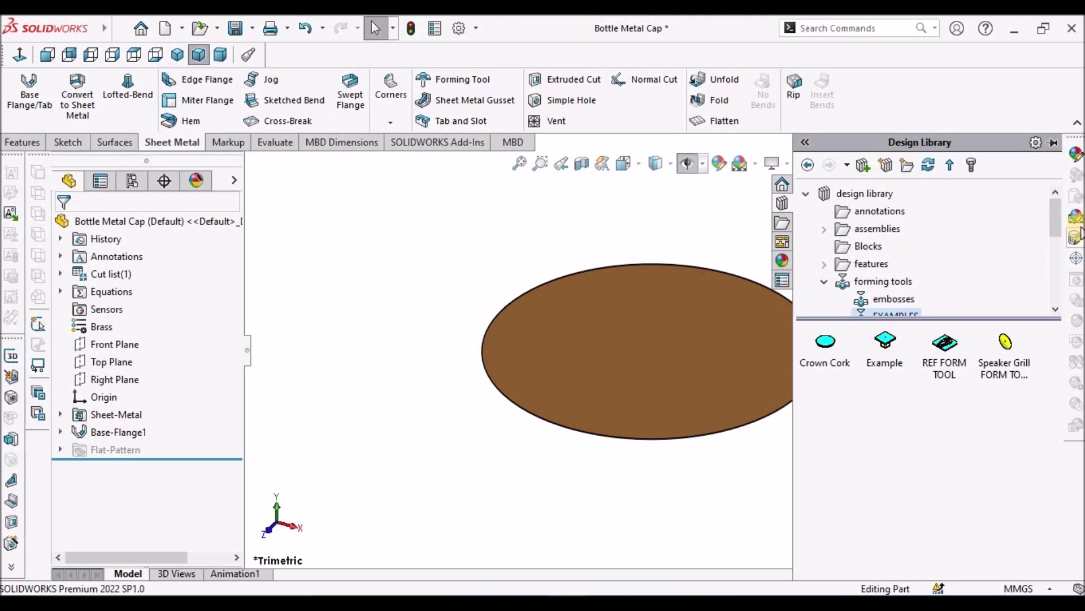
left_click_drag(1058, 219, 1062, 274)
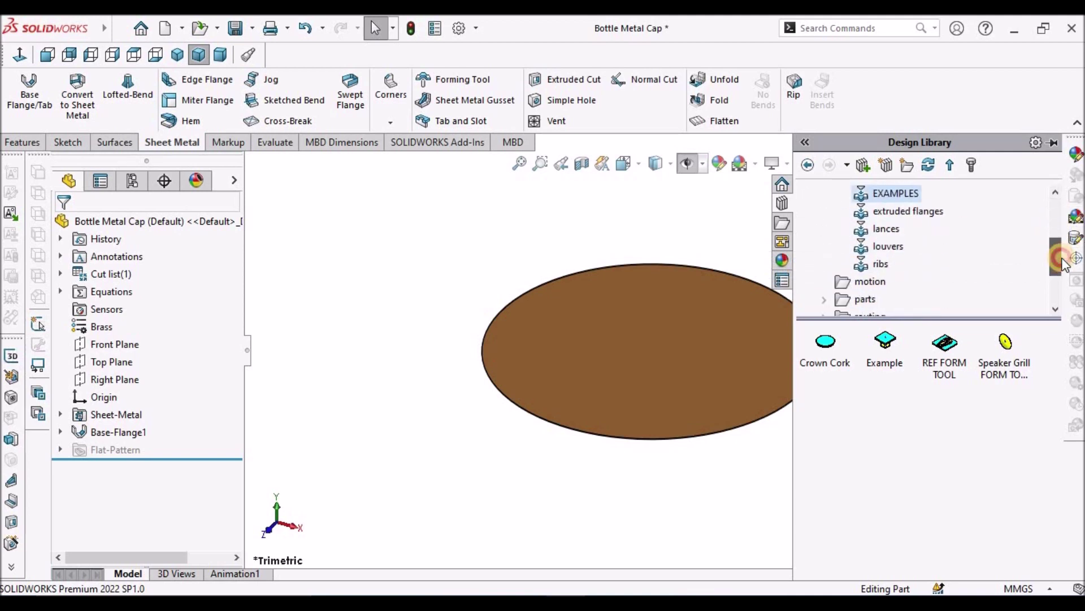
left_click_drag(677, 350, 613, 333)
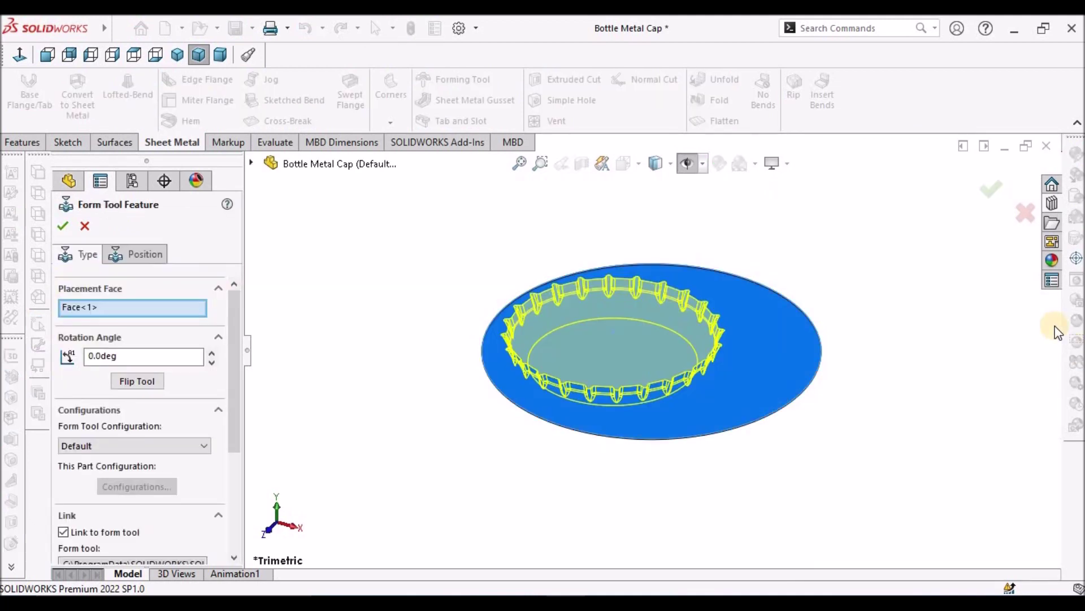
Position the forming tool concentrically on the disc by making its locating point and the centerline's end point coincide with the disc's centre.
left_click(134, 246)
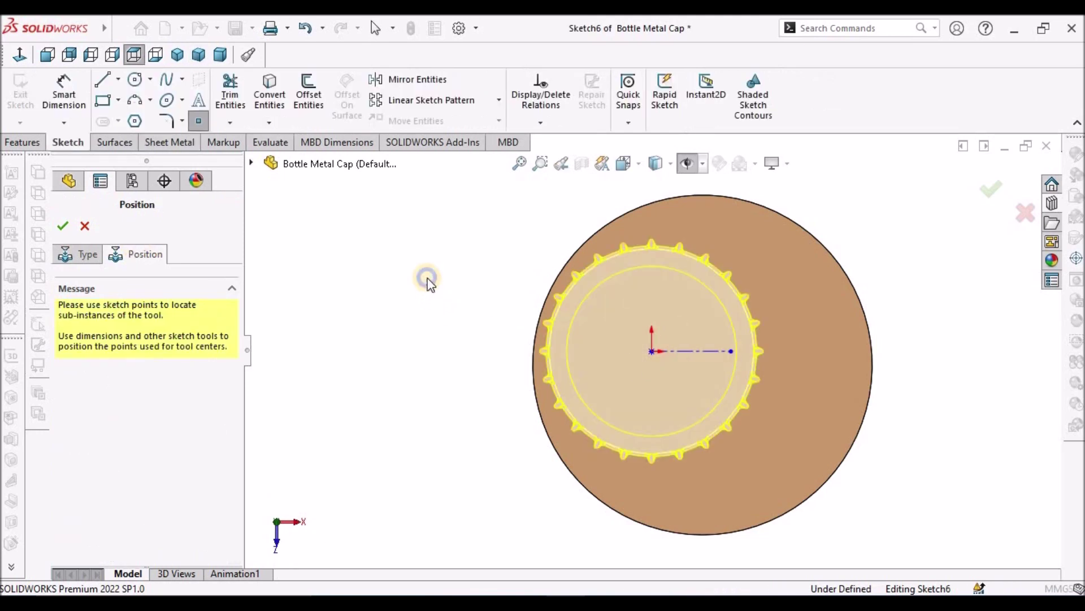
key("z")
right_click(446, 274)
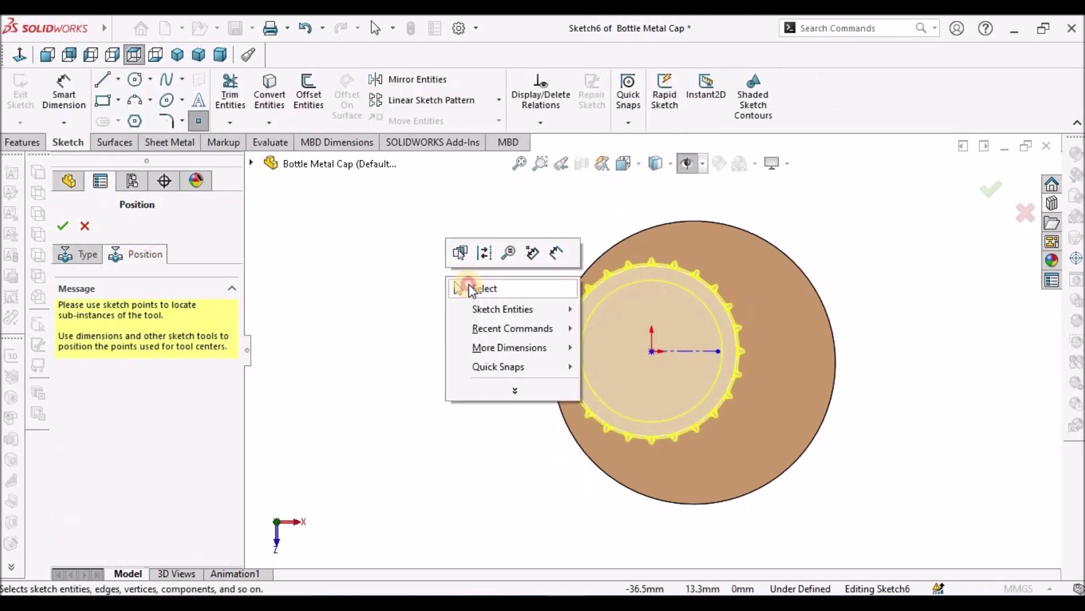
left_click(467, 287)
scroll(772, 386, "down", 2)
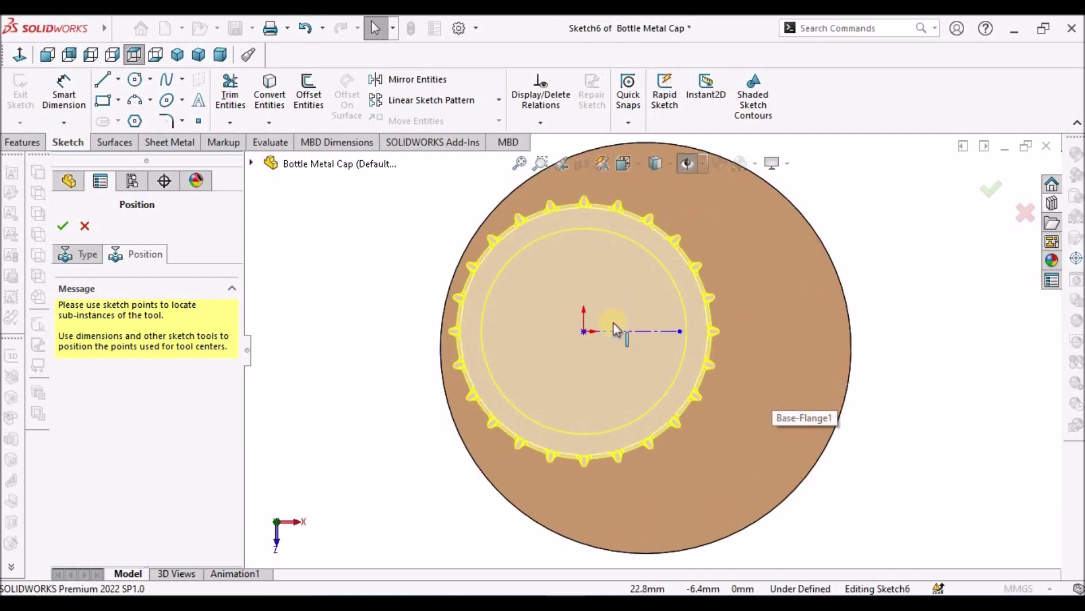
left_click(584, 331)
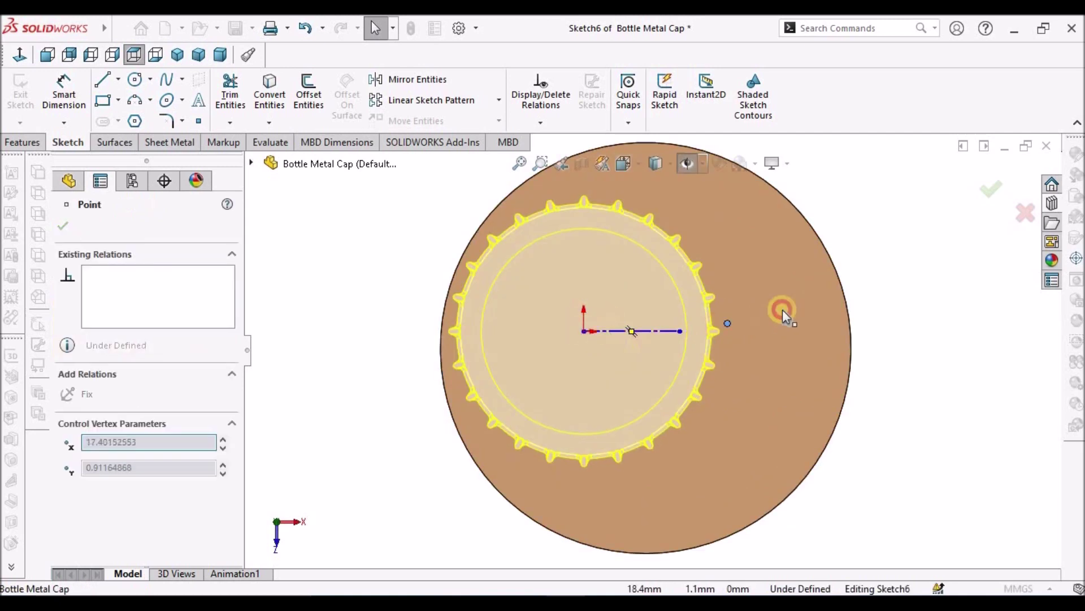
left_click(836, 274)
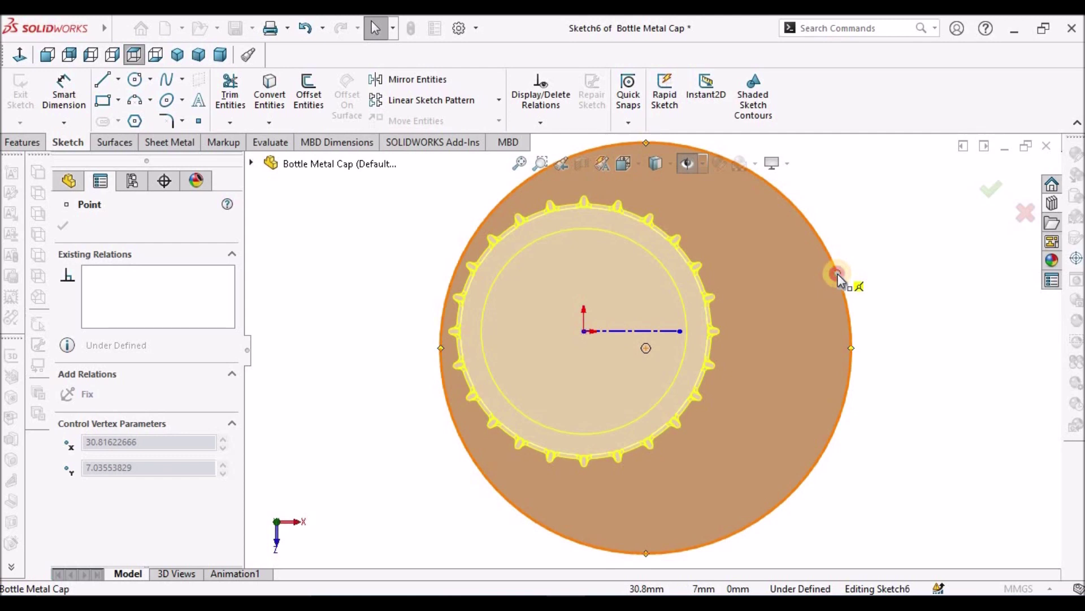
left_click(646, 352)
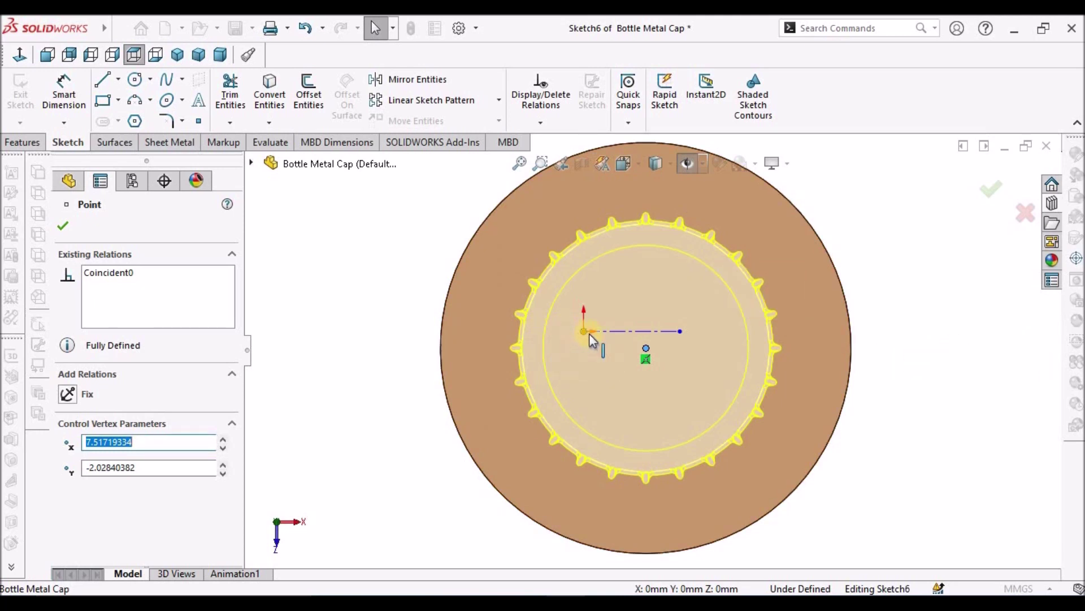
left_click_drag(587, 335, 646, 348)
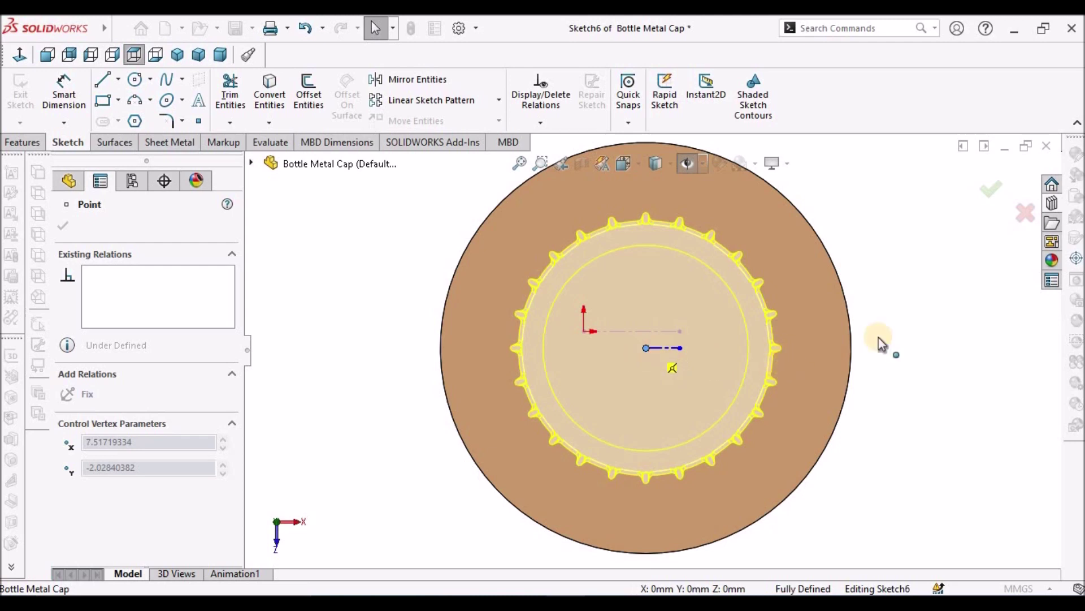
left_click(924, 321)
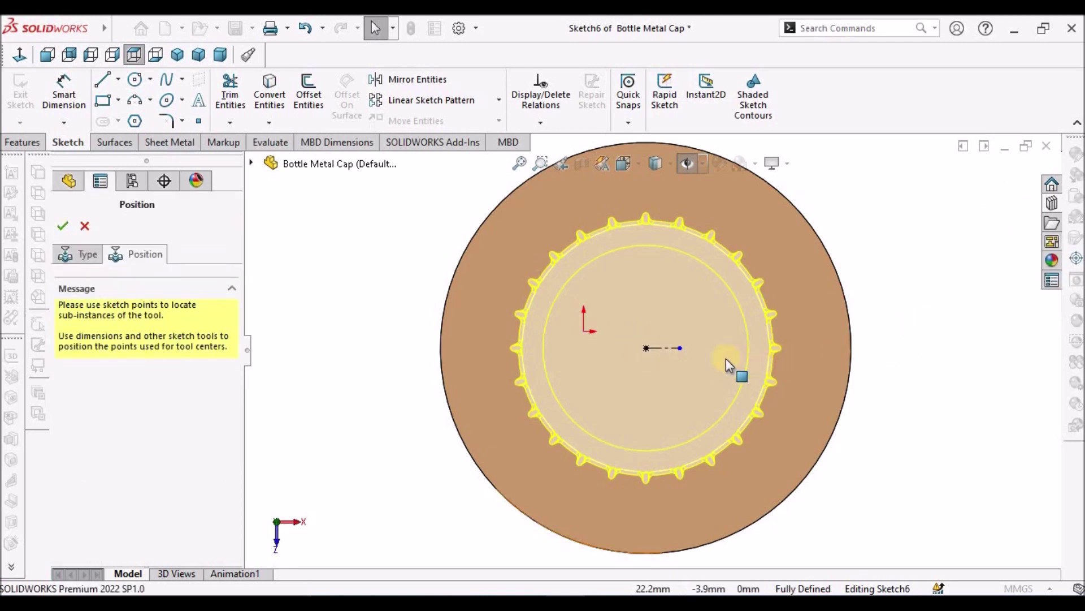
Finish the Crown Cork form tool feature with a rotation angle of 0 degrees and inspect the formed cap from below.
left_click(86, 254)
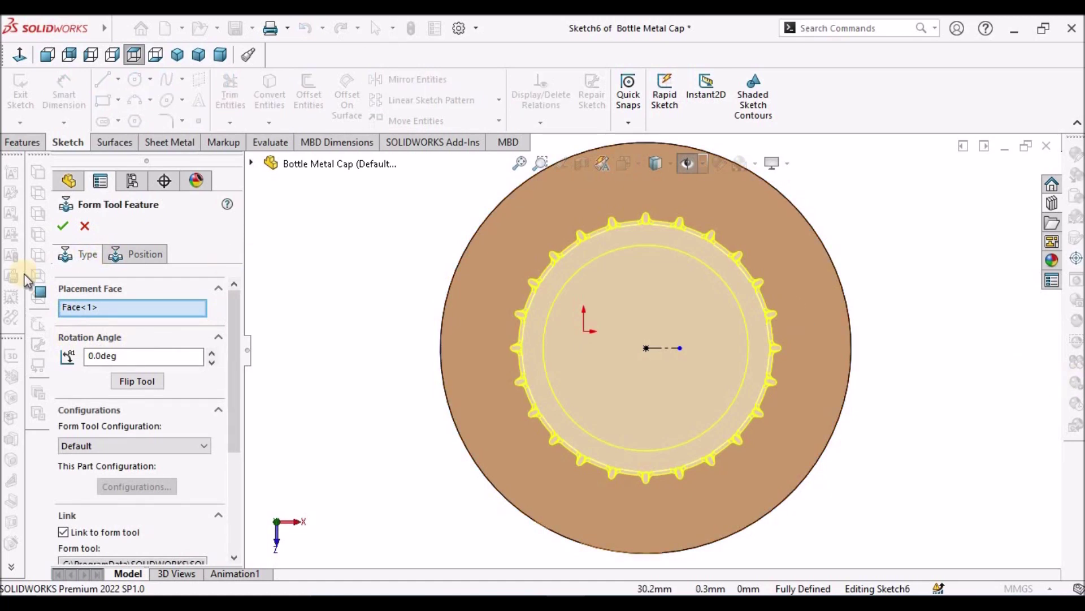
scroll(733, 310, "down", 3)
middle_click_drag(734, 310, 695, 56)
left_click(62, 227)
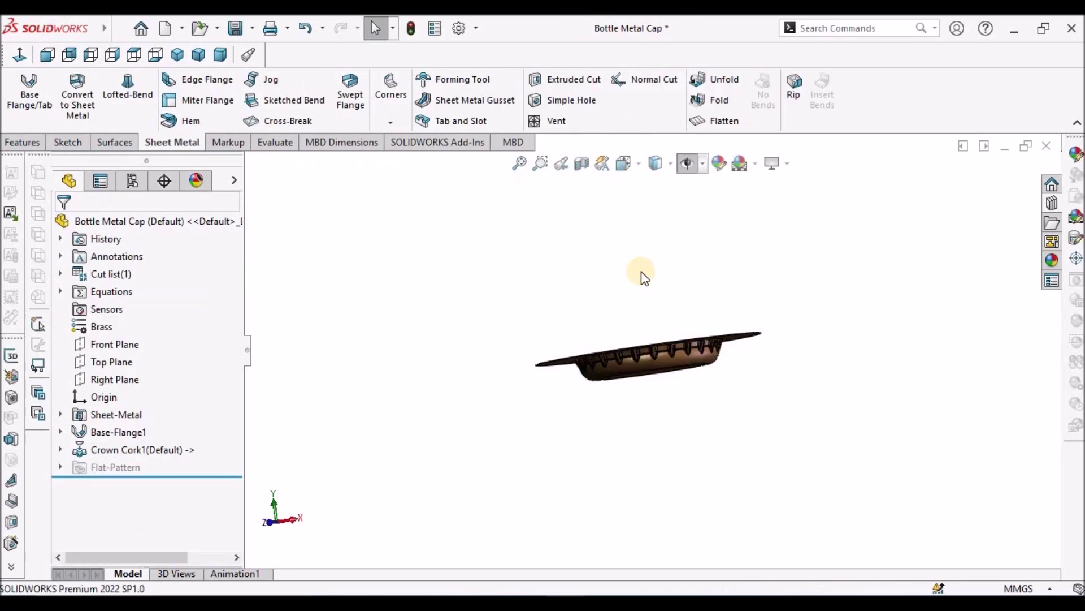
middle_click_drag(644, 280, 792, 356)
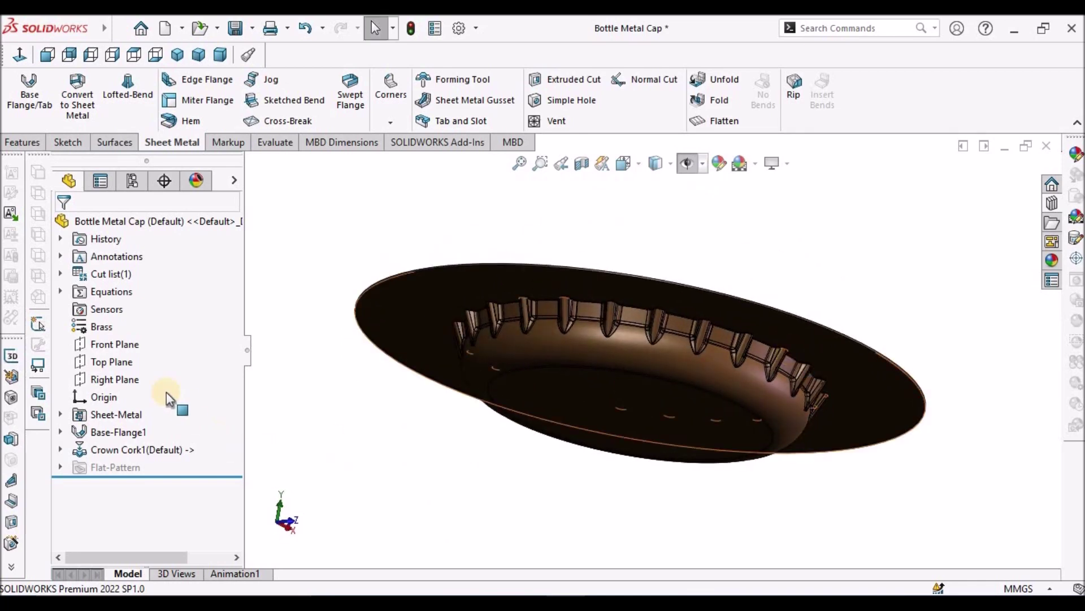
Open a sketch on the Front Plane and change the model's display style to Wireframe.
left_click(113, 344)
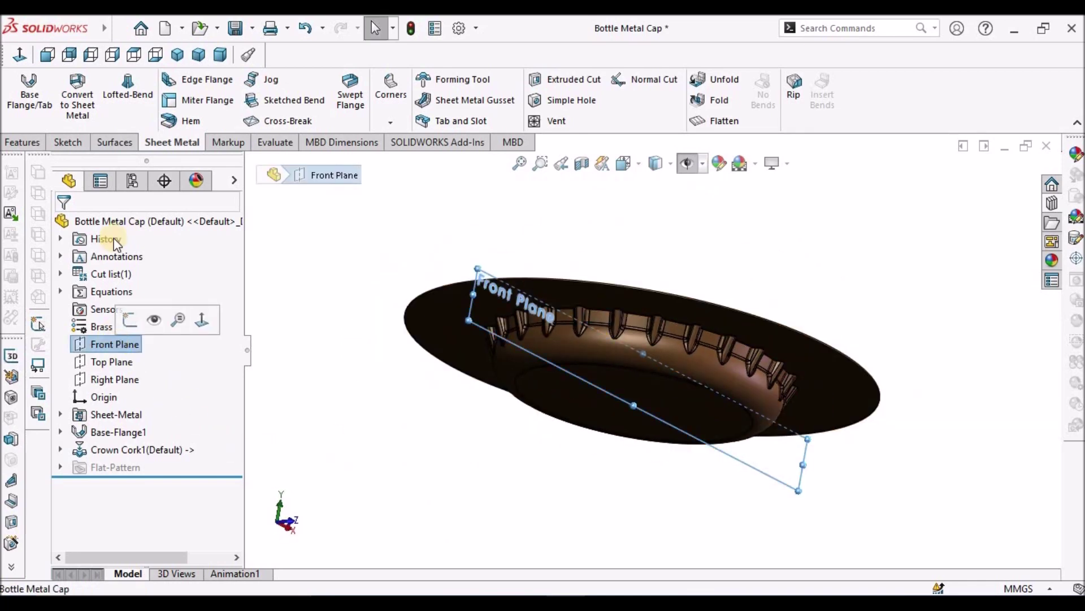
left_click(68, 143)
left_click(20, 91)
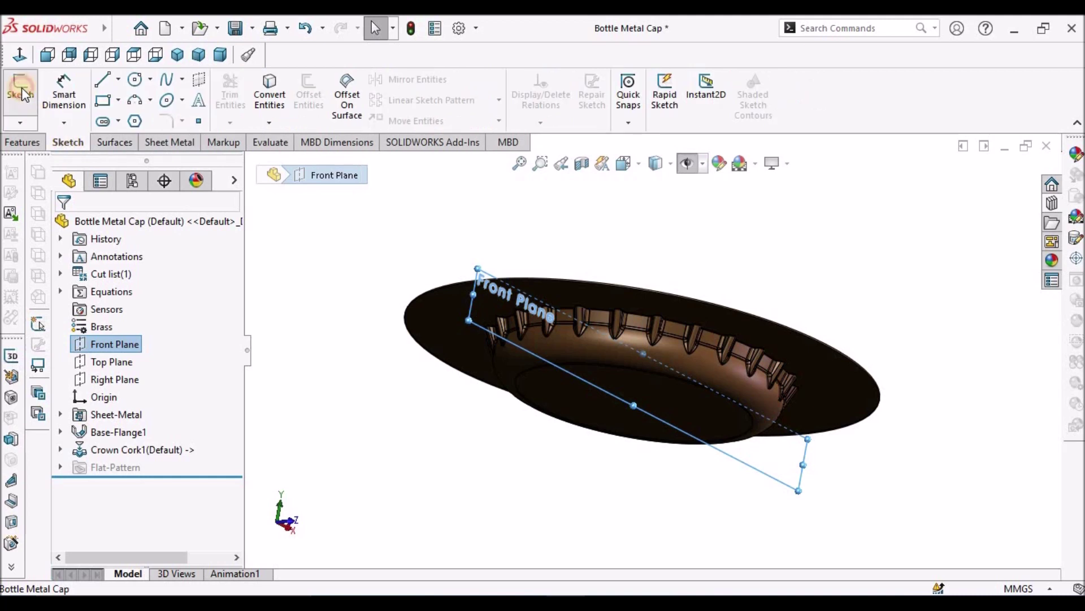
left_click(588, 443)
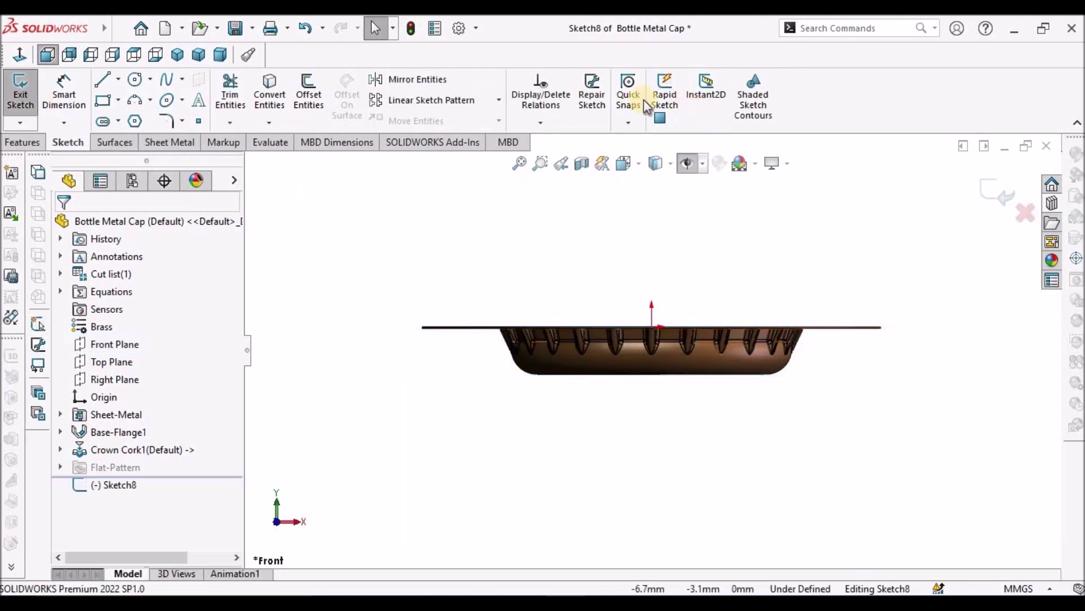
left_click(666, 170)
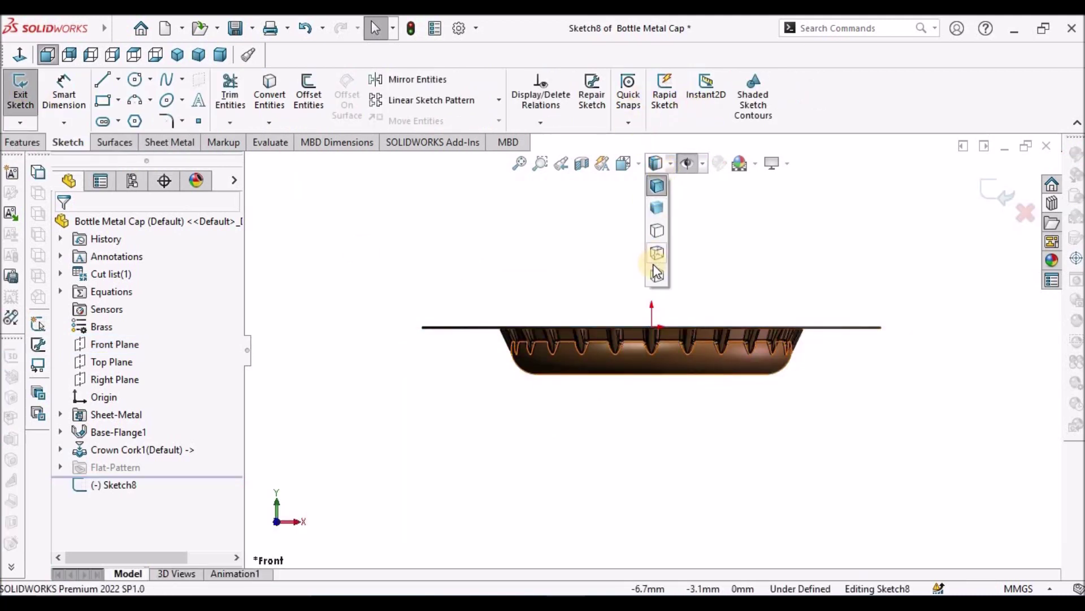
left_click(656, 277)
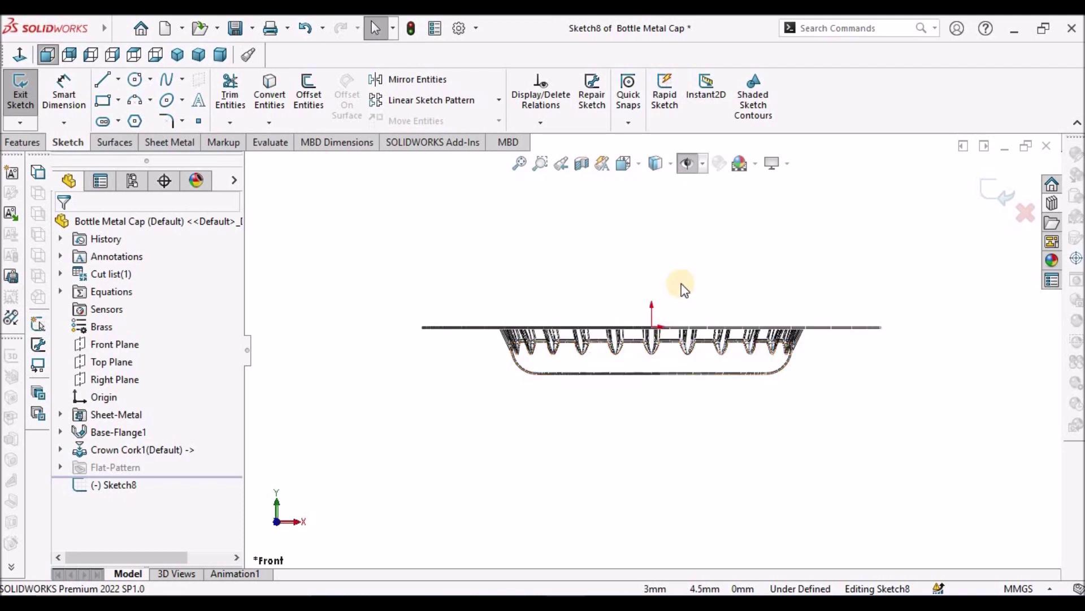
Sketch a corner rectangle about 51.4 mm wide just above the disc, extending slightly past its rim at both ends.
scroll(684, 280, "down", 1)
left_click(103, 102)
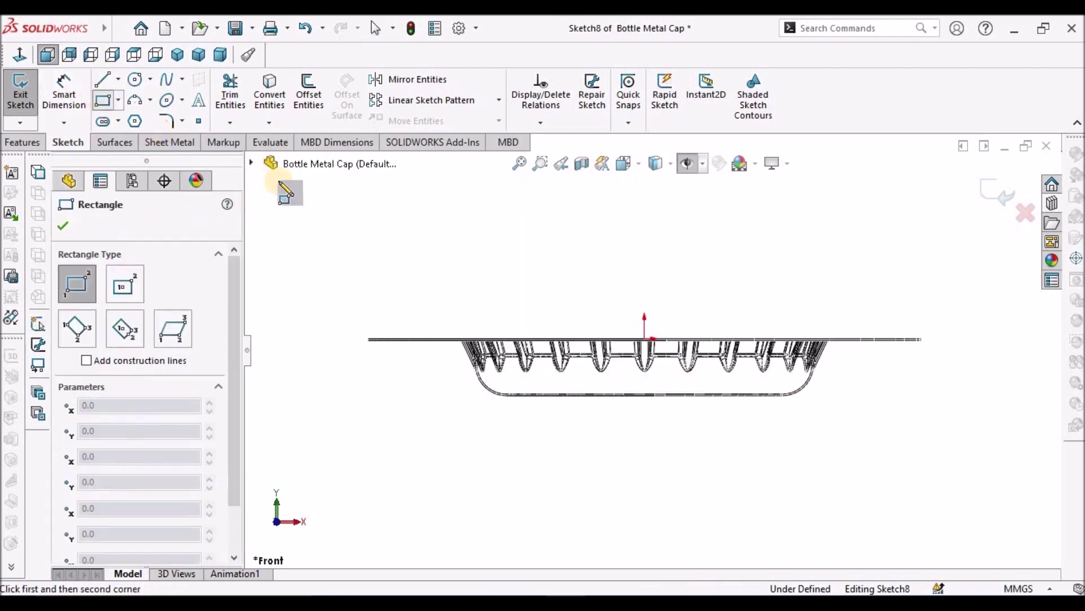
left_click(363, 231)
left_click(931, 301)
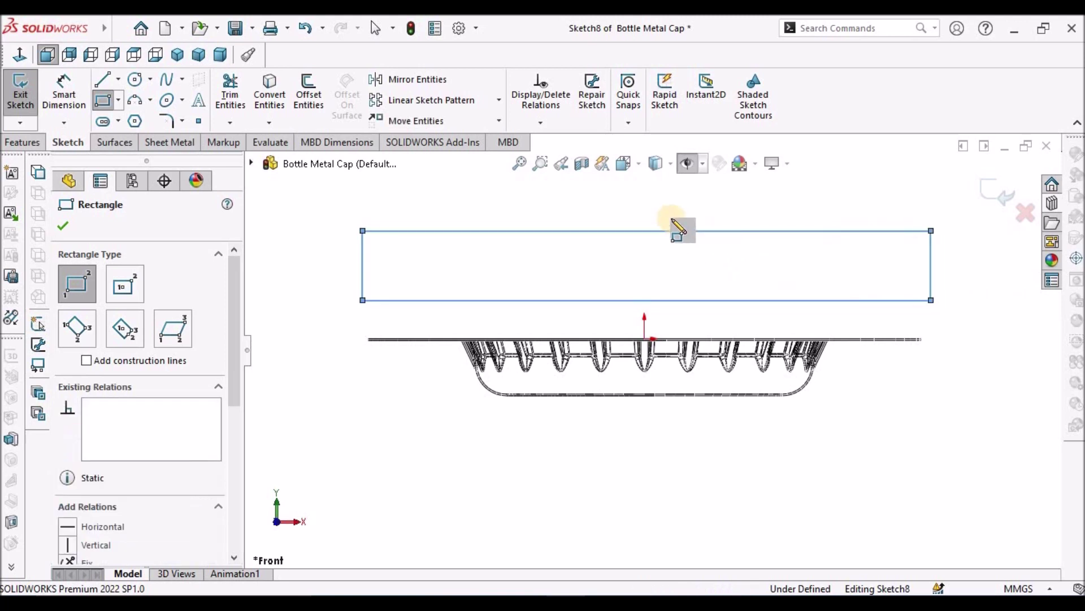
right_click(647, 214)
key("Escape")
key("Escape")
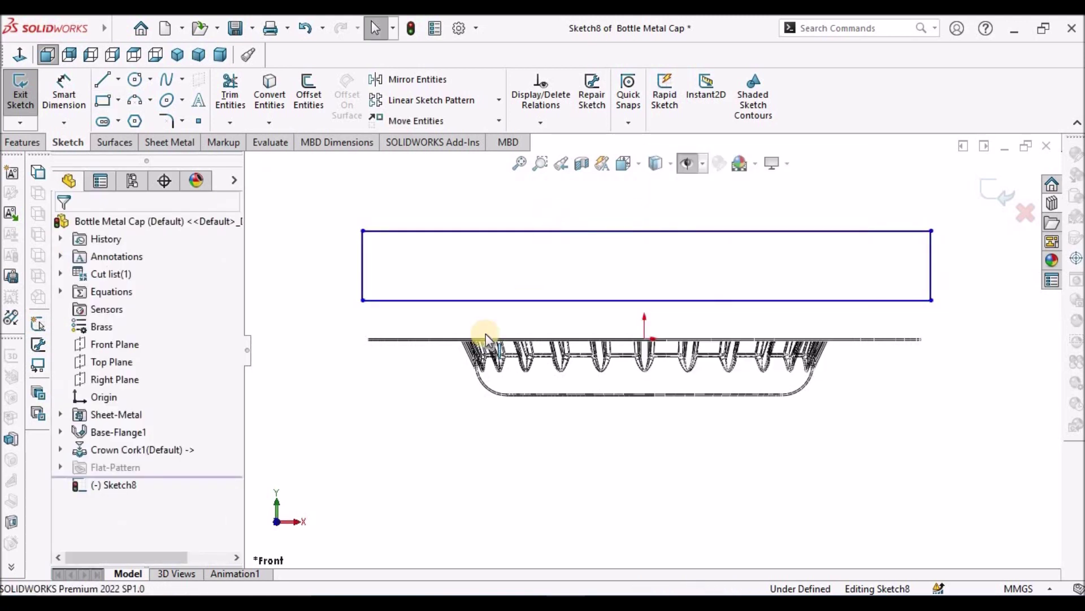
Make the rectangle's bottom line collinear with the disc's lower circular edge.
scroll(446, 339, "down", 2)
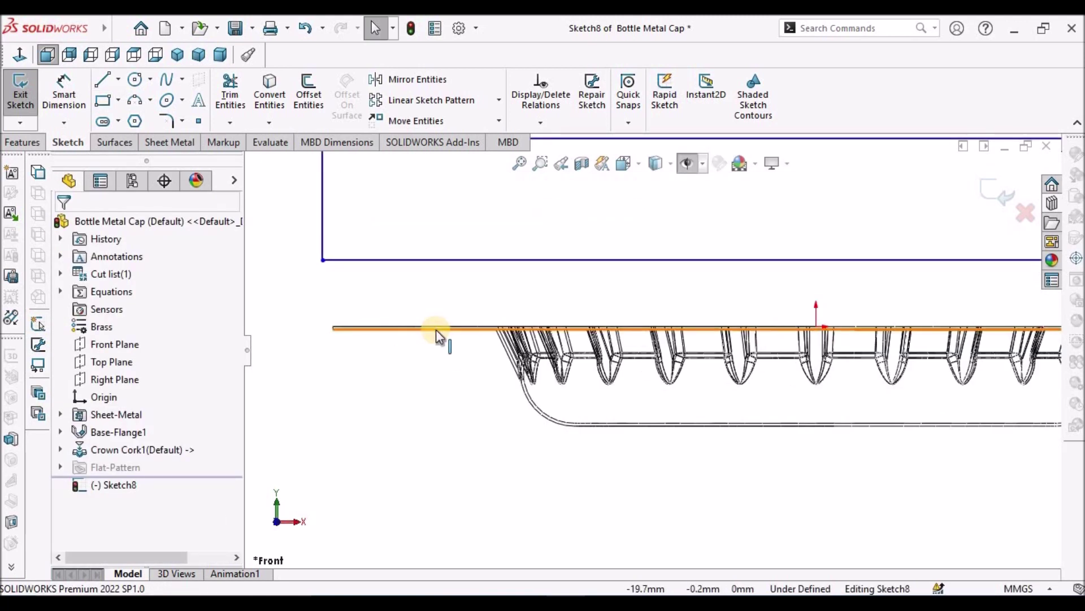
left_click(436, 329)
left_click(463, 263, "ctrl")
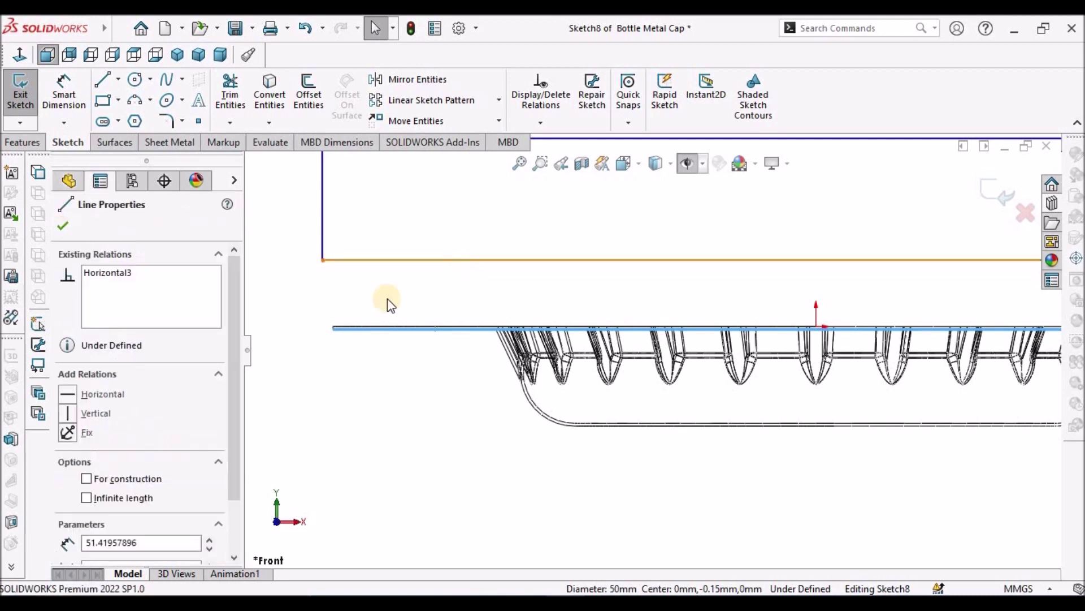
left_click(67, 483)
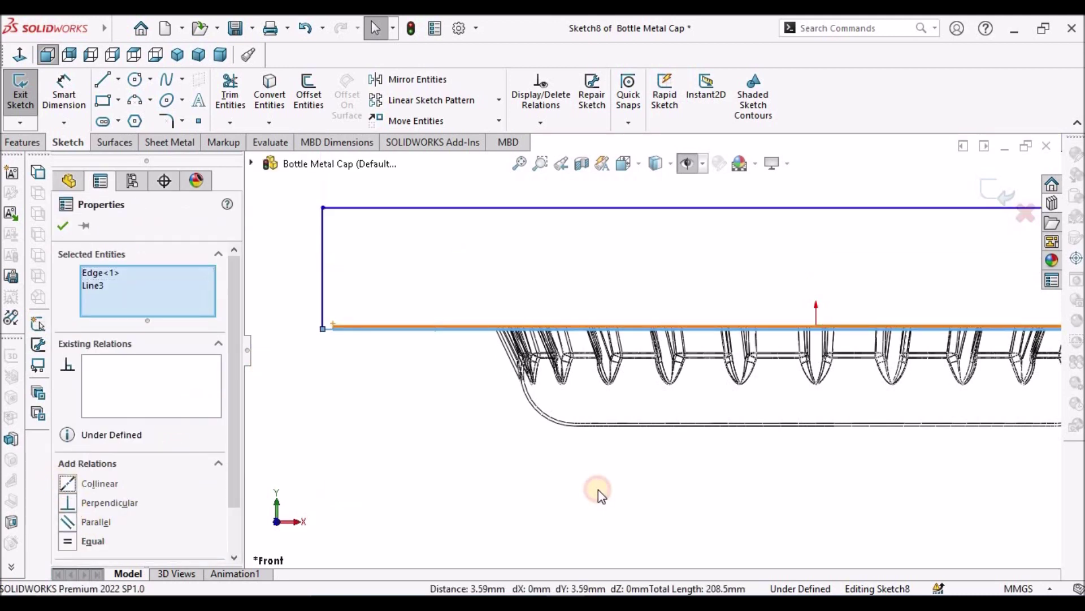
left_click(598, 477)
key("z")
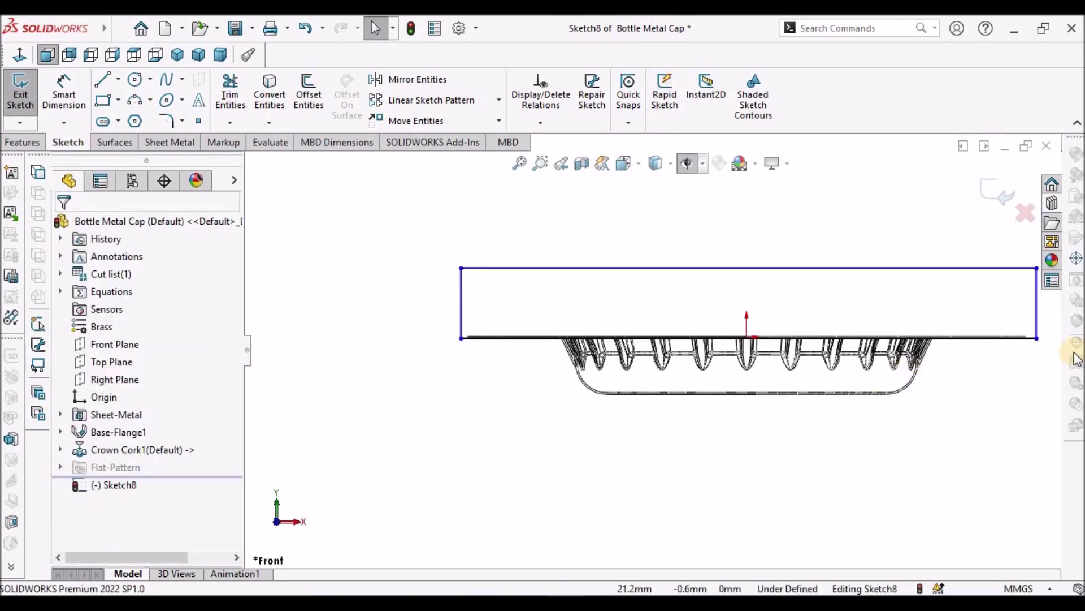
Change the model's display style to Shaded With Edges.
mouse_move(824, 308)
middle_mouse_down()
mouse_move(787, 318)
mouse_move(779, 373)
middle_mouse_up()
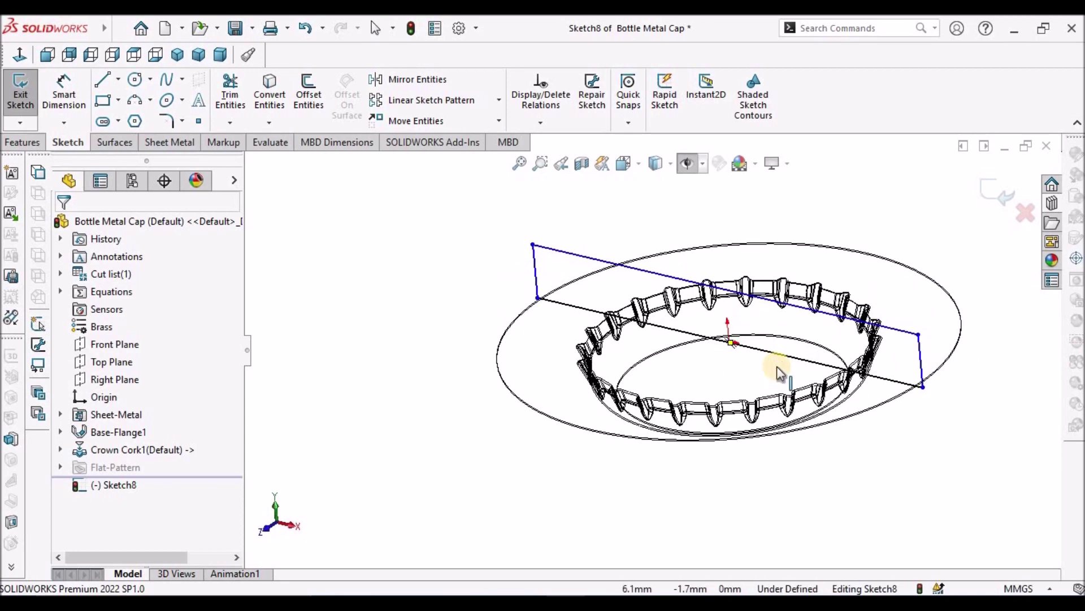
left_click(663, 171)
left_click(657, 208)
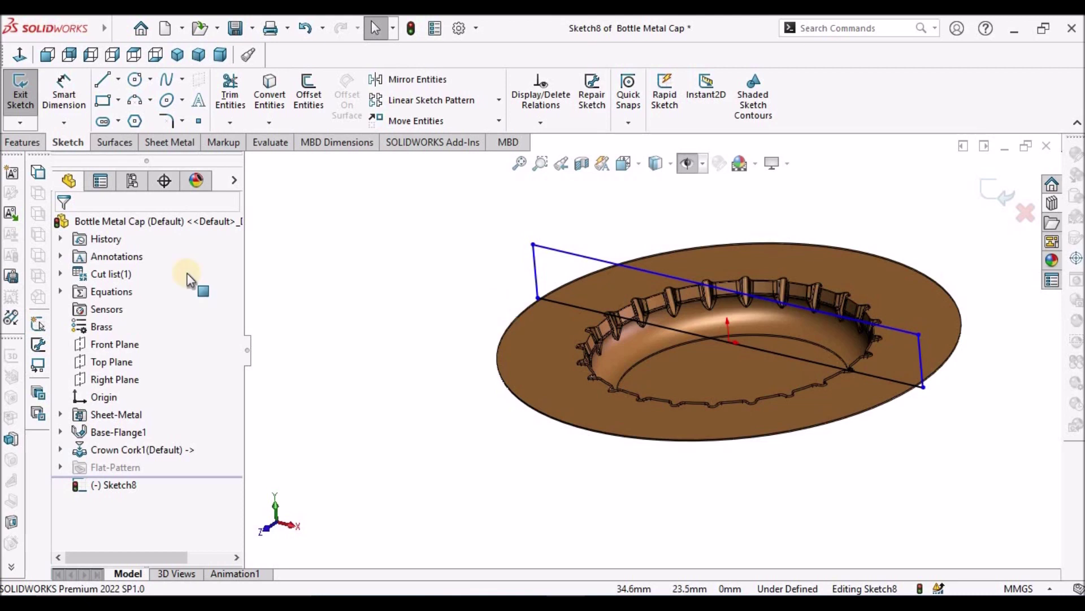
Cut away the disc's flat flange by extruding the rectangle Through All - Both, with Normal cut and Optimize Geometry enabled.
left_click(168, 144)
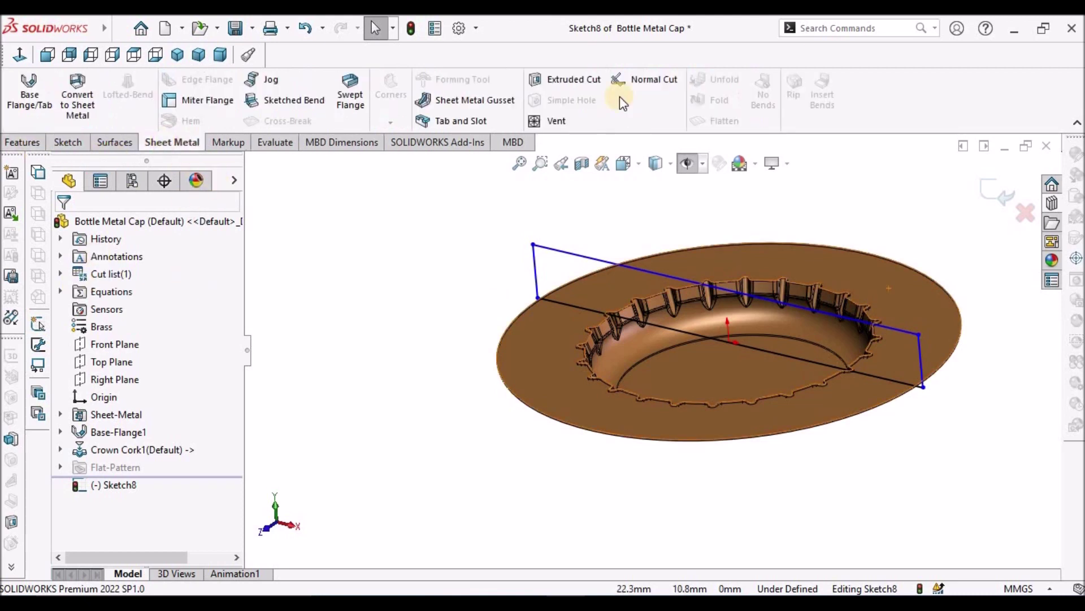
left_click(554, 78)
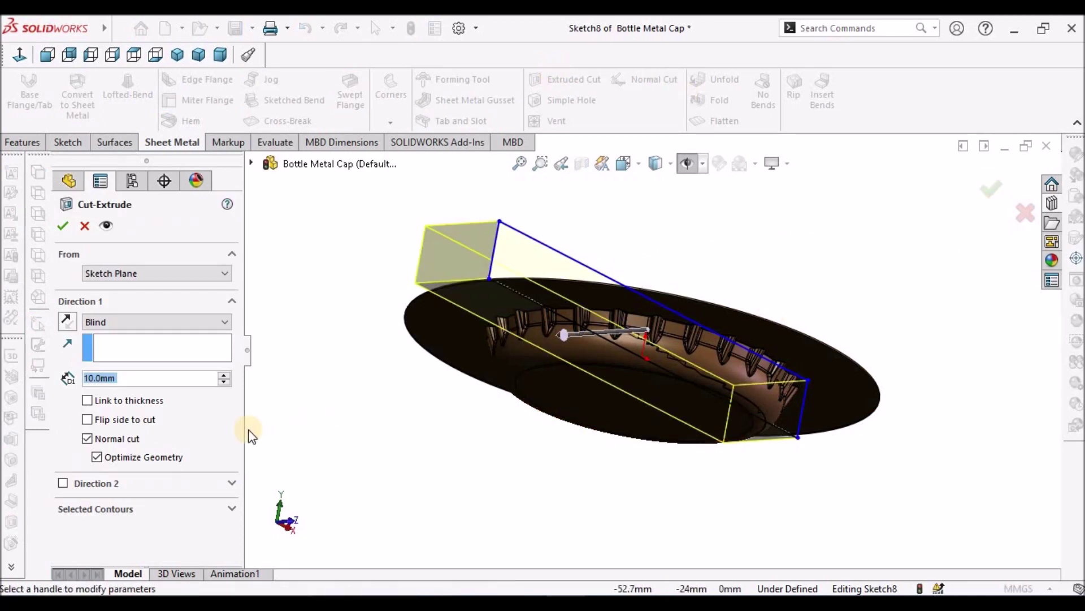
middle_click_drag(589, 327, 566, 441)
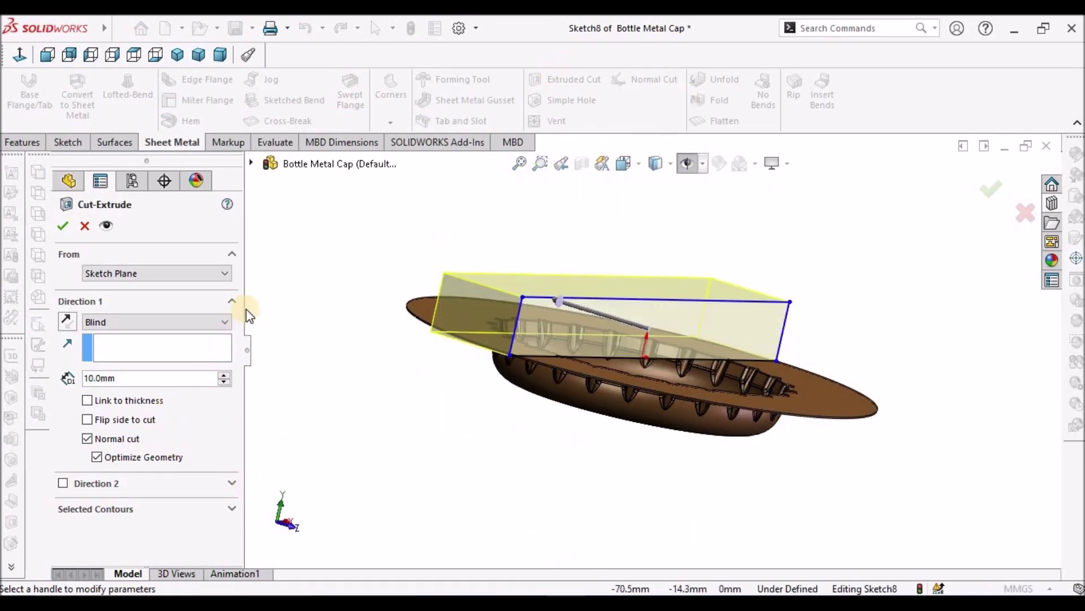
left_click(225, 321)
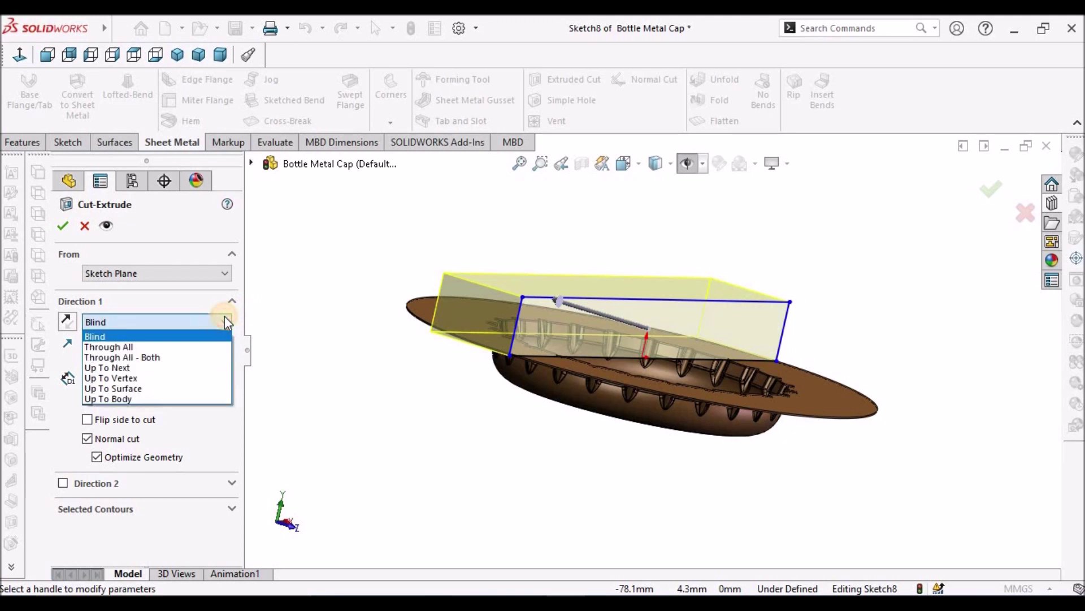
left_click(178, 357)
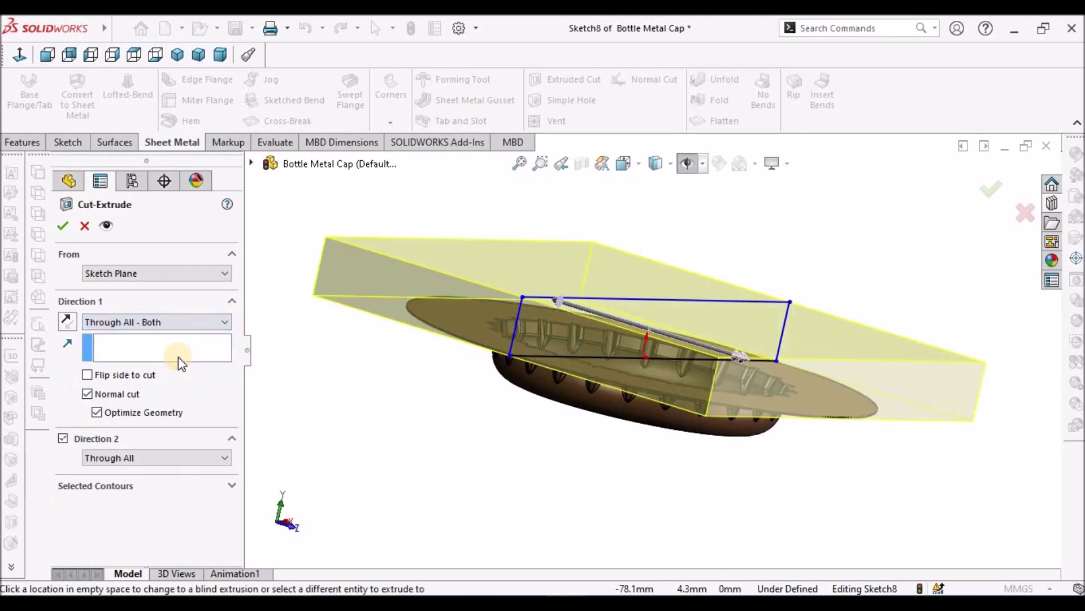
middle_click_drag(650, 388, 492, 419)
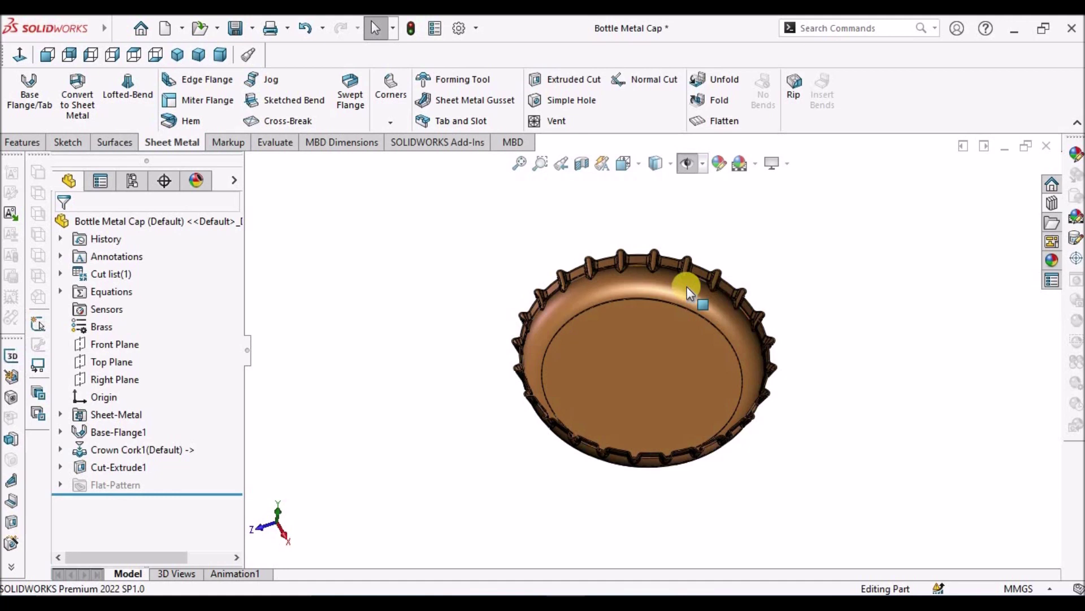
Examine the cap's crimped rim, inner surface and closed face from several angles and up close.
middle_click_drag(568, 264, 591, 300)
scroll(731, 345, "down", 3)
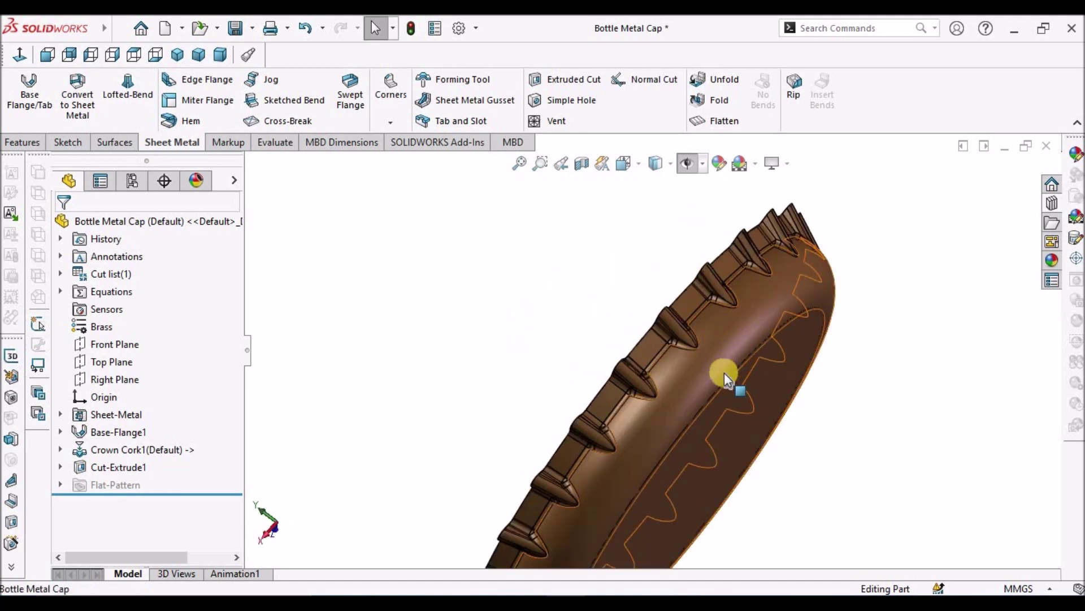
key("ctrl+5")
middle_click_drag(732, 392, 867, 223)
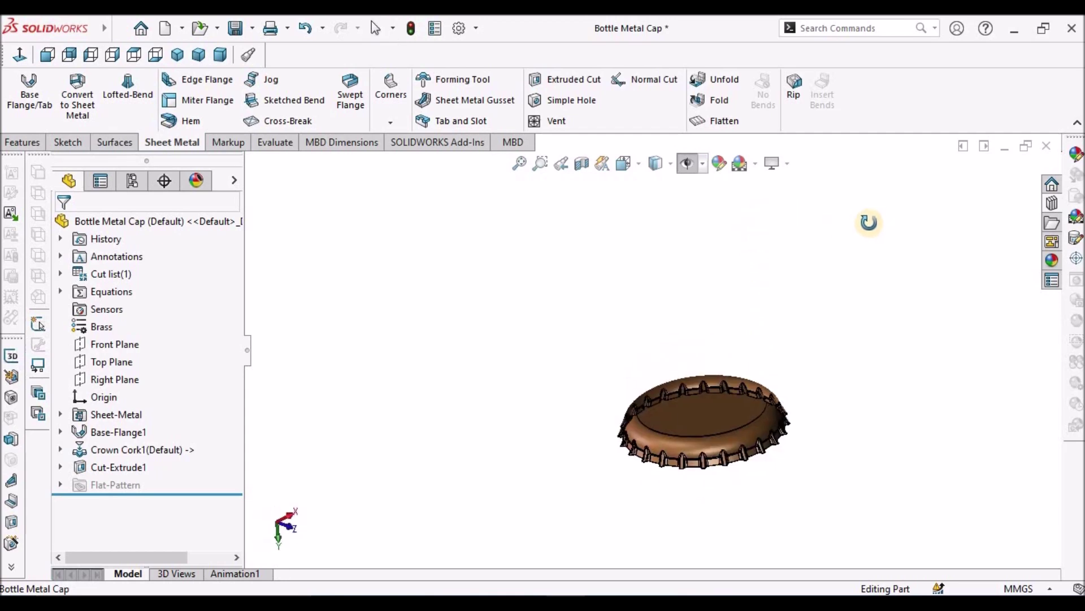
scroll(724, 398, "down", 5)
middle_click_drag(608, 449, 654, 296)
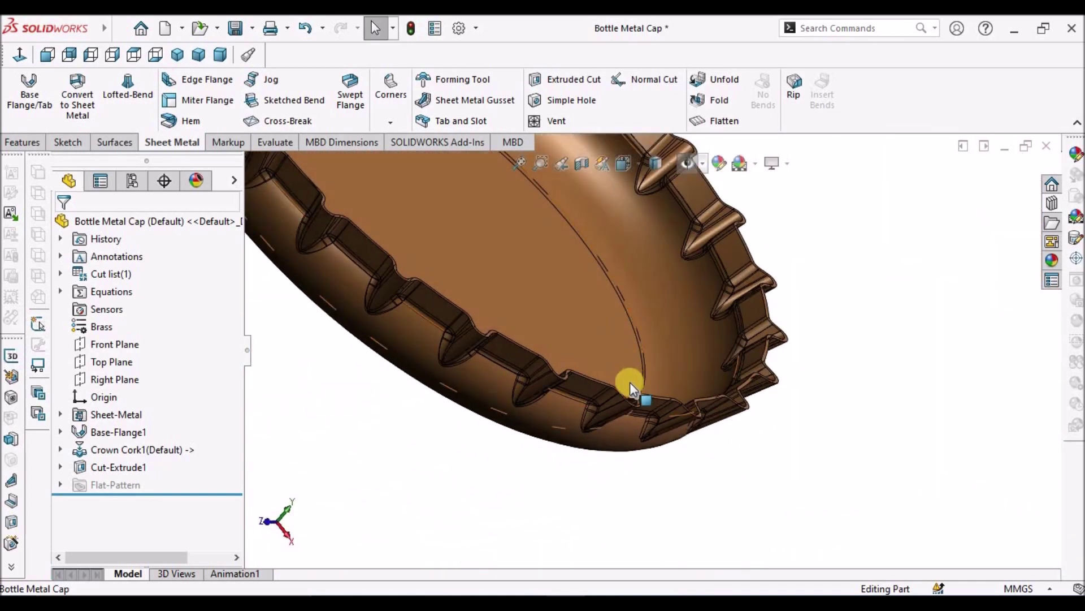
middle_click_drag(573, 354, 754, 554)
middle_click_drag(635, 310, 574, 322)
scroll(625, 236, "up", 3)
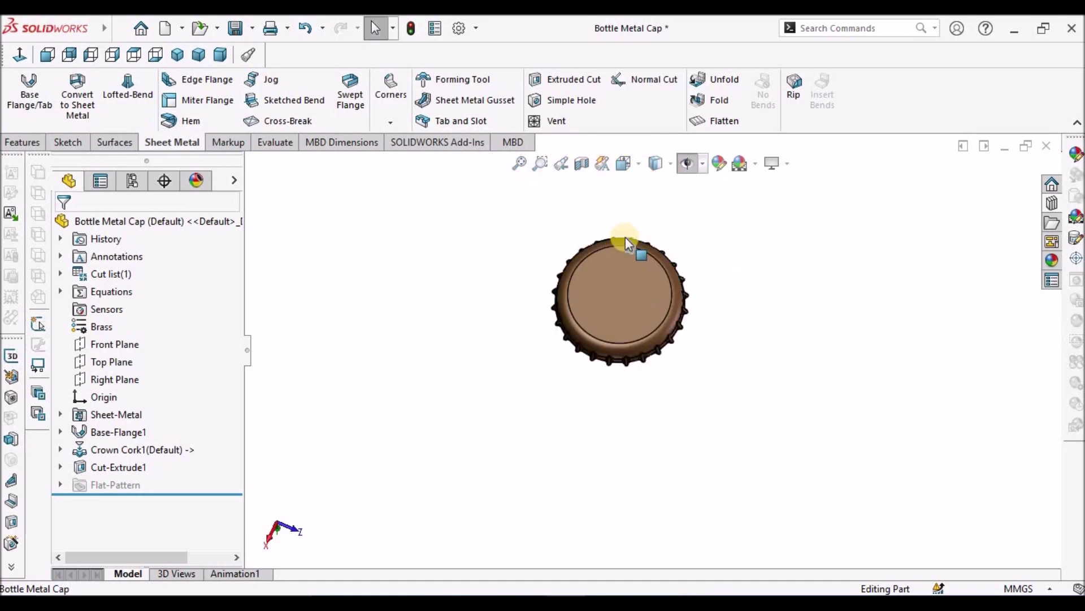
Show the cap in the Dimetric view and switch to the Crown Cork / Metal Cap PDF in the browser.
scroll(609, 266, "down", 3)
left_click(610, 266)
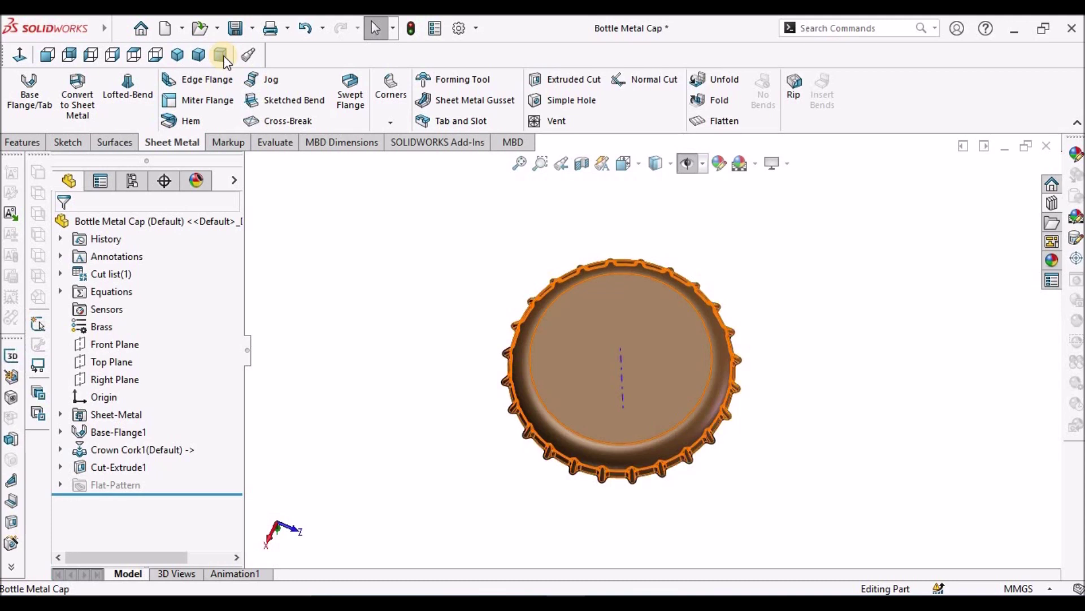
left_click(221, 55)
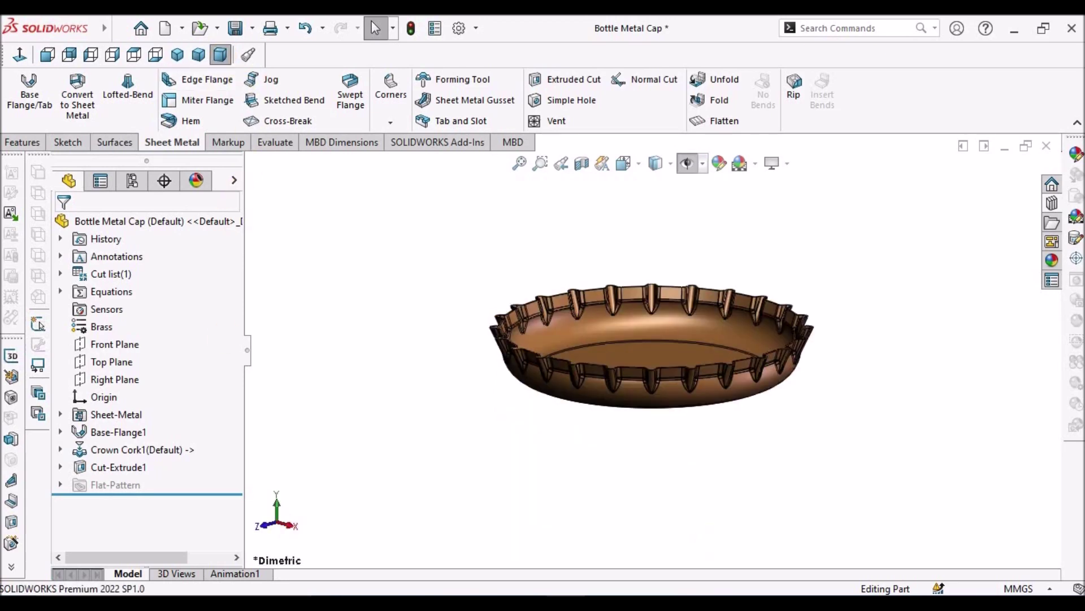
key("alt+Tab")
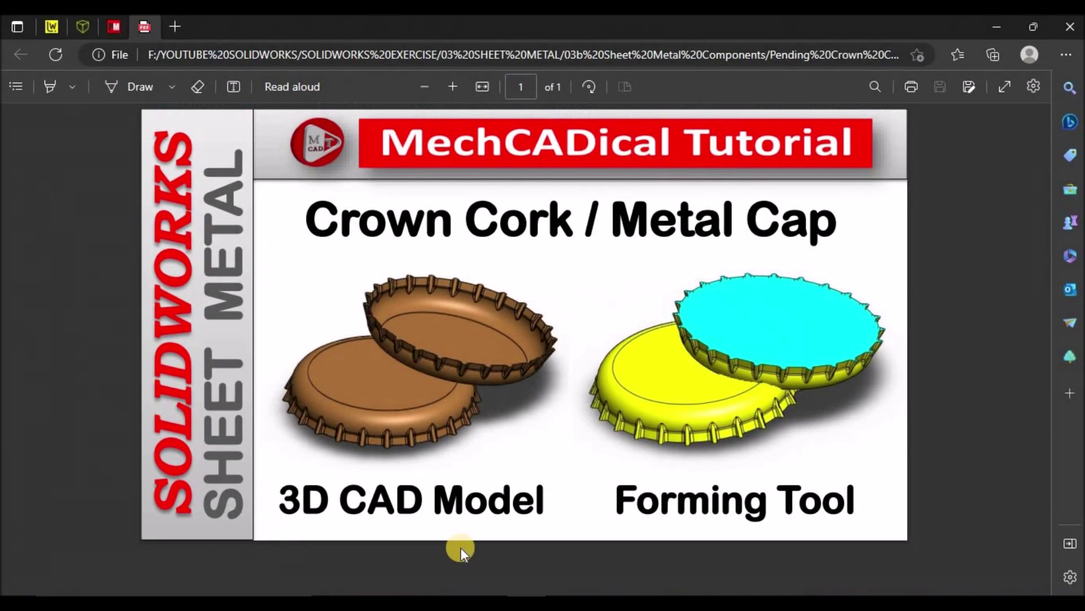